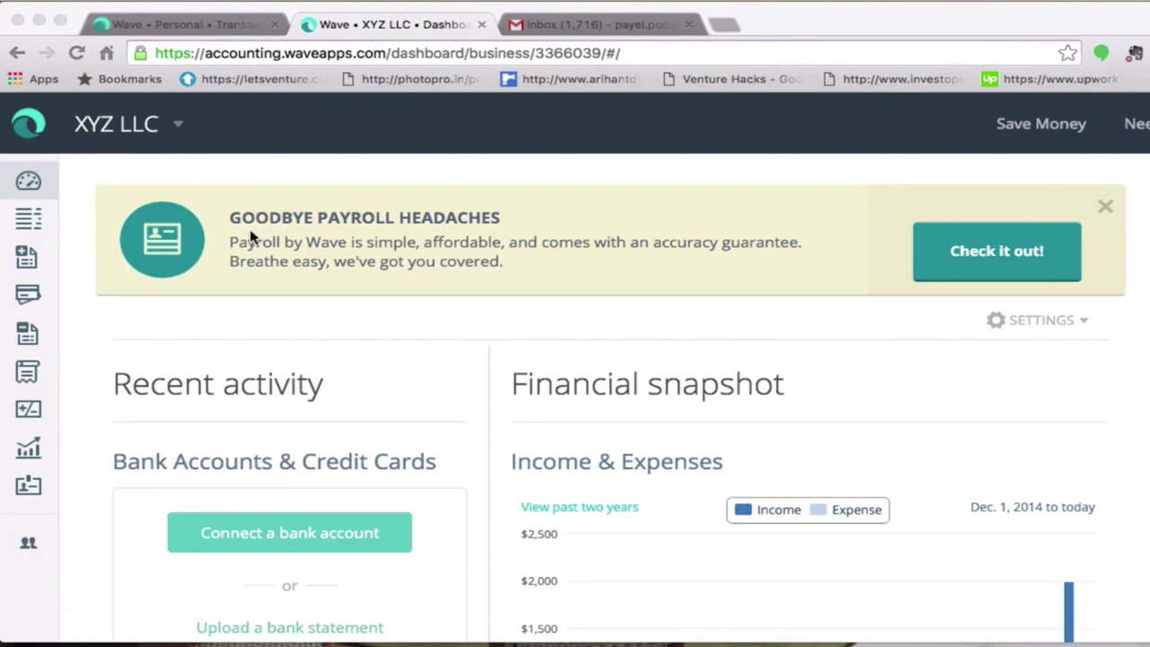
# - Go from the business dashboard to the Invoices overview for XYZ LLC
pyautogui.click(30, 183)
pyautogui.click(29, 262)
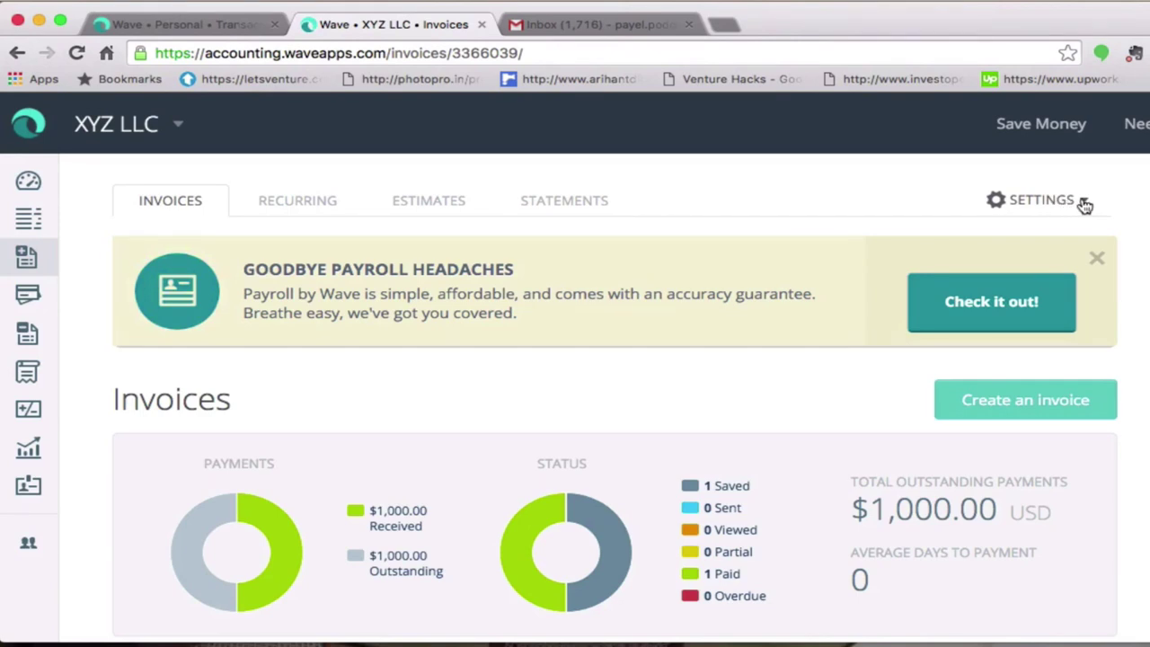
# - Switch to the Invoice Customization page from the Settings list
pyautogui.click(1084, 205)
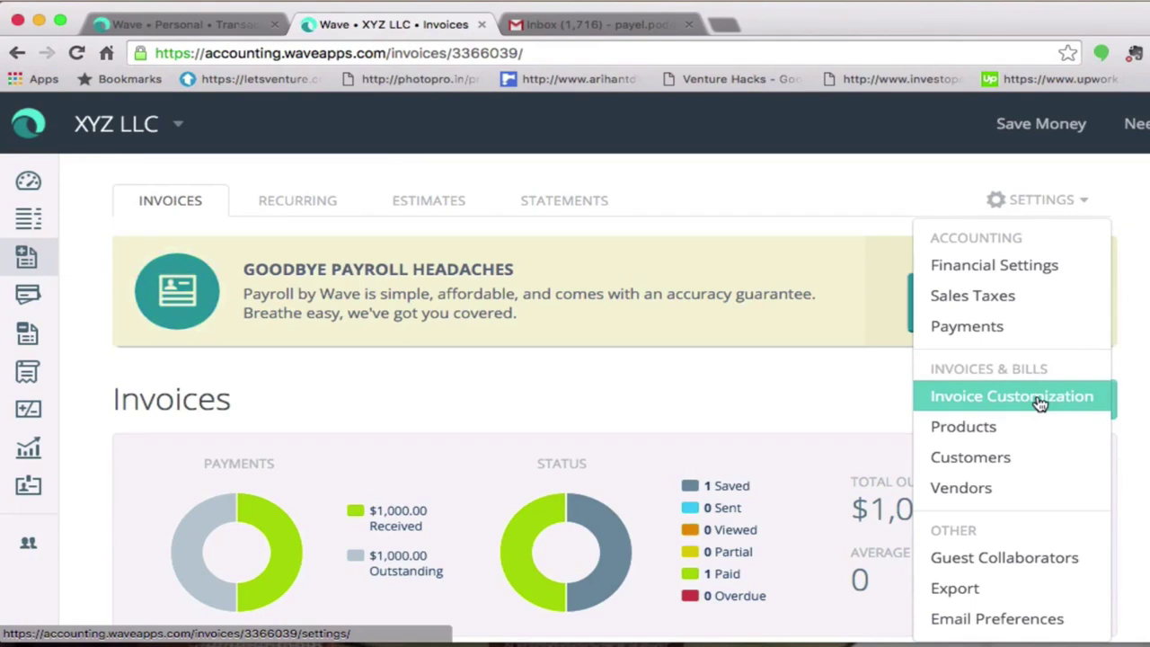
pyautogui.click(1040, 404)
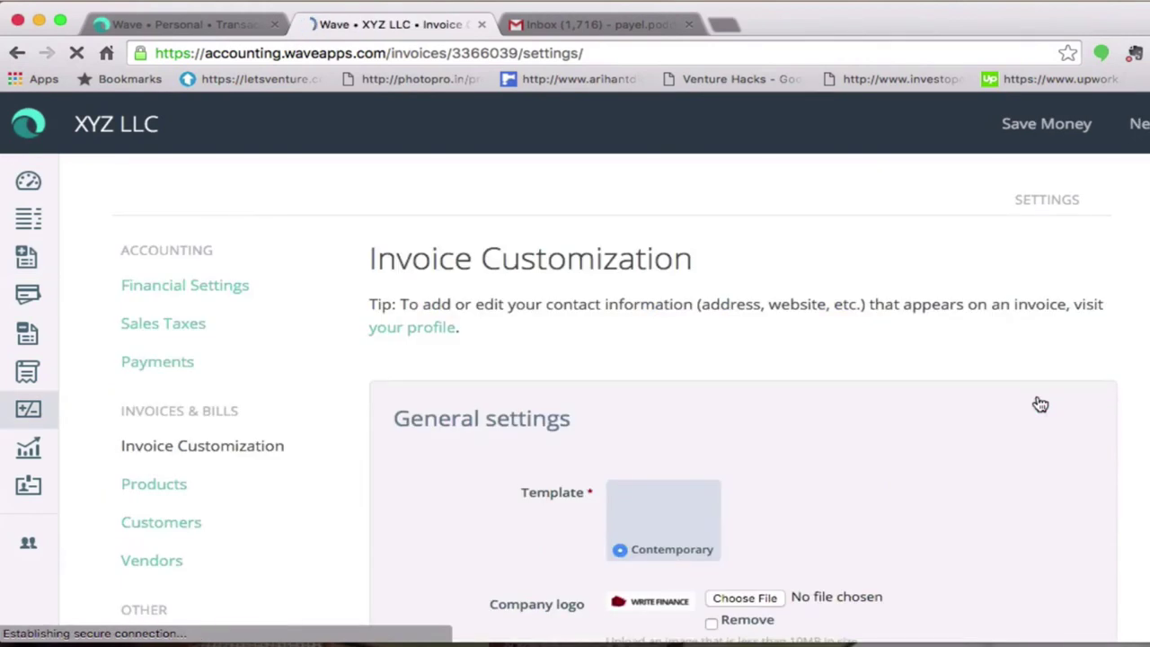
# - Upload the WriteFinance Logo file from the WriteFinance.com folder as the company logo, then toggle Display logo
pyautogui.scroll(-1, 1040, 403)
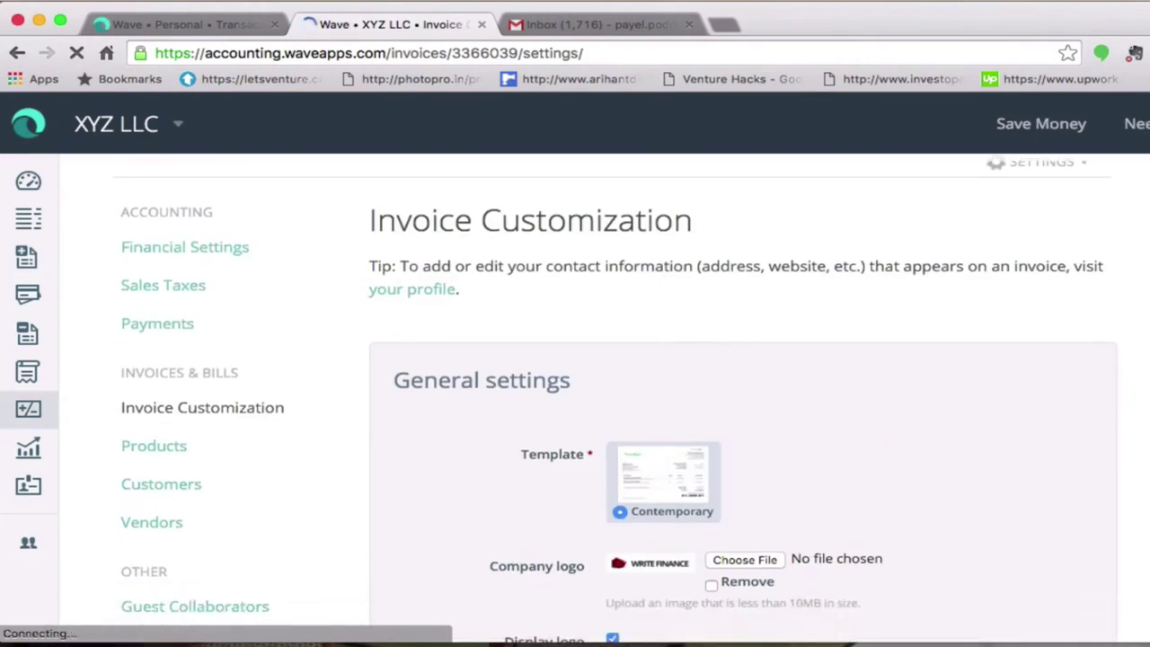
pyautogui.scroll(-4, 665, 494)
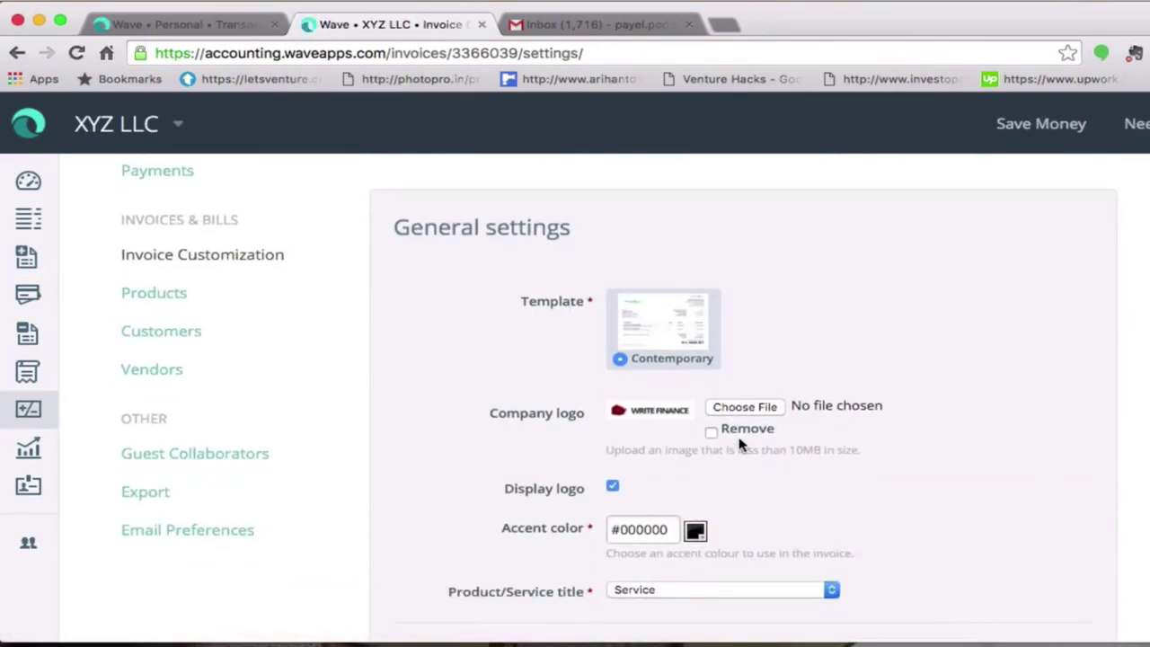
pyautogui.click(745, 407)
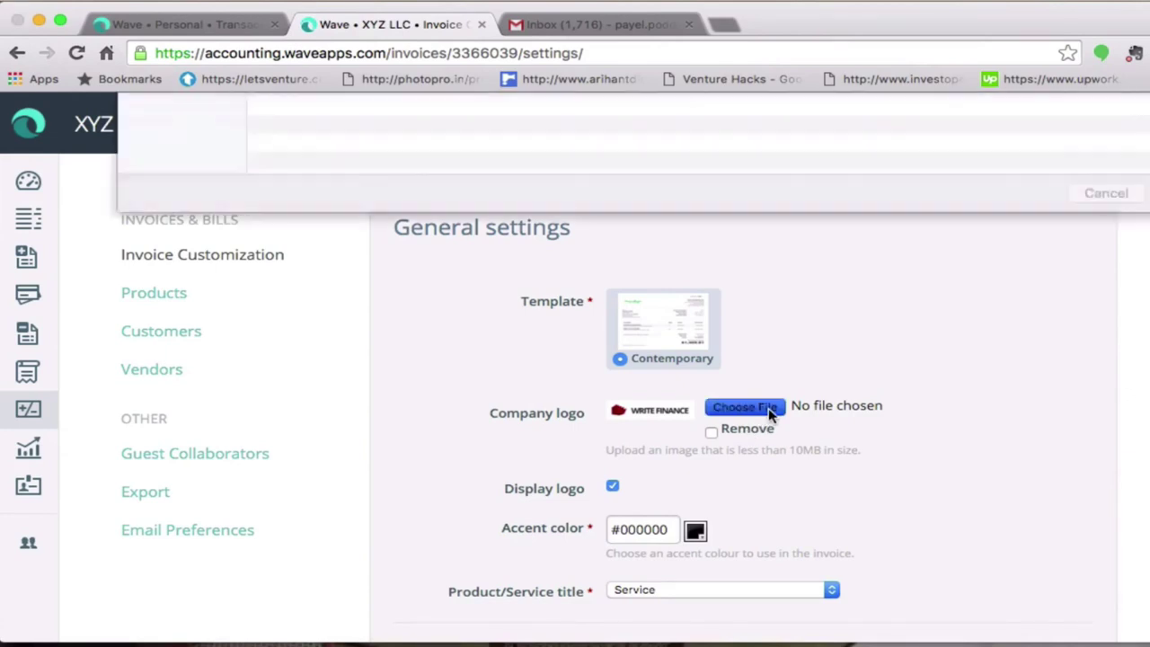
pyautogui.write('w')
pyautogui.press('super+Down')
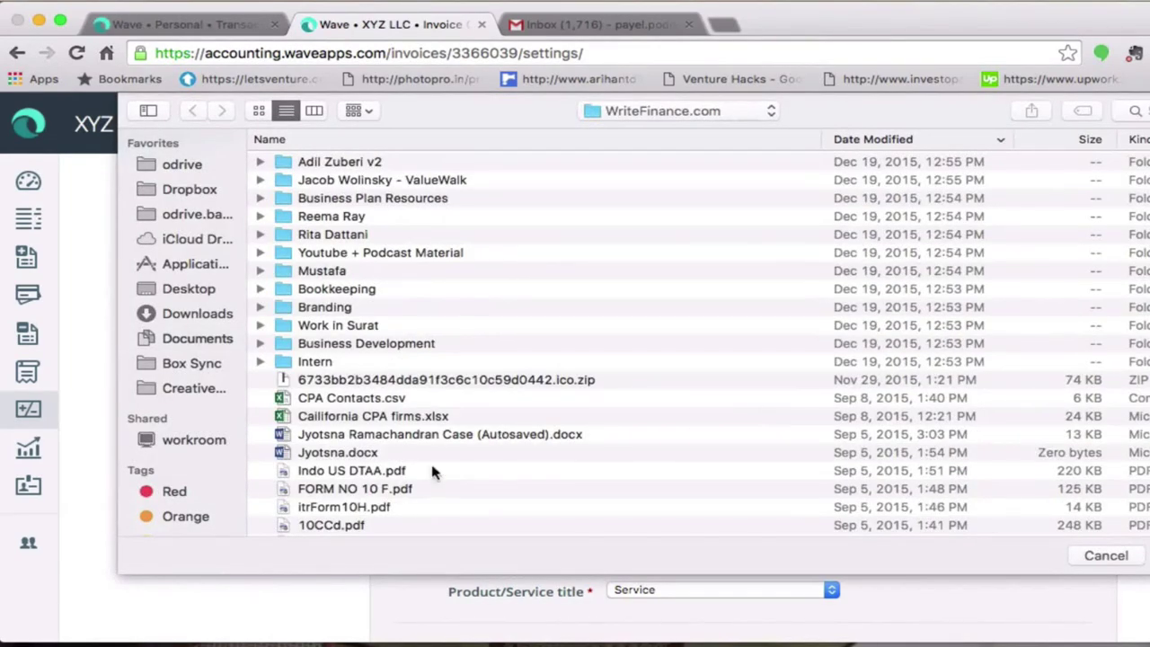
pyautogui.click(378, 493)
pyautogui.click(374, 507)
pyautogui.scroll(-4, 377, 499)
pyautogui.press('Down')
pyautogui.press('Down')
pyautogui.press('Down')
pyautogui.press('Down')
pyautogui.press('Down')
pyautogui.press('Down')
pyautogui.press('Down')
pyautogui.press('Down')
pyautogui.press('Down')
pyautogui.press('Down')
pyautogui.press('Down')
pyautogui.press('Down')
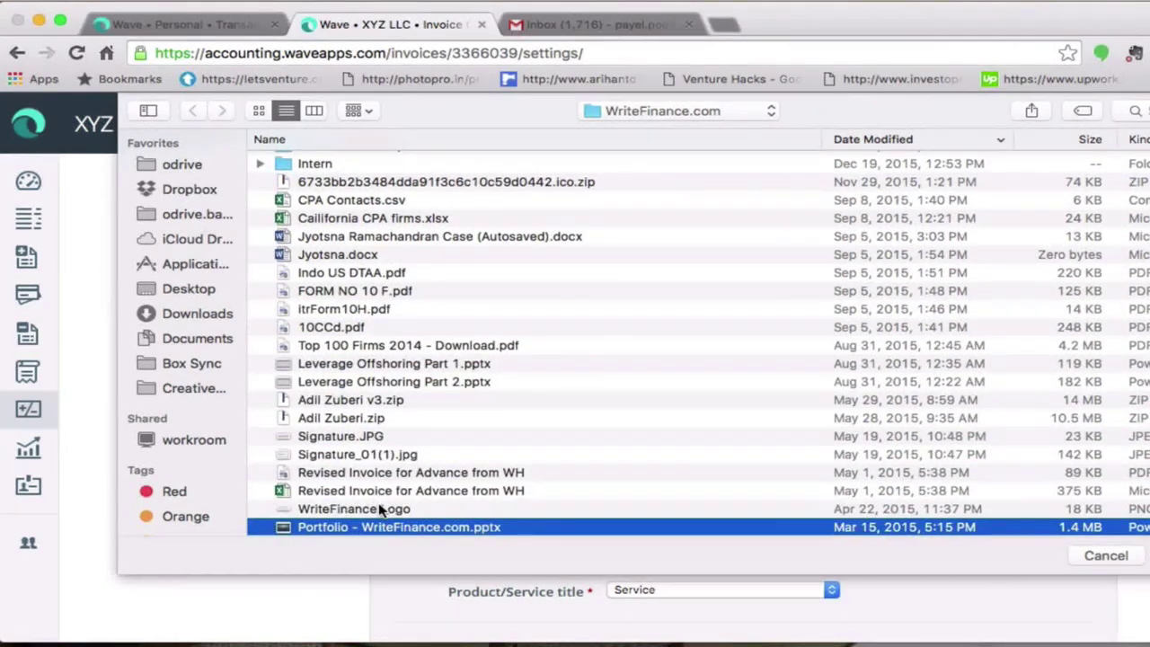
pyautogui.doubleClick(377, 509)
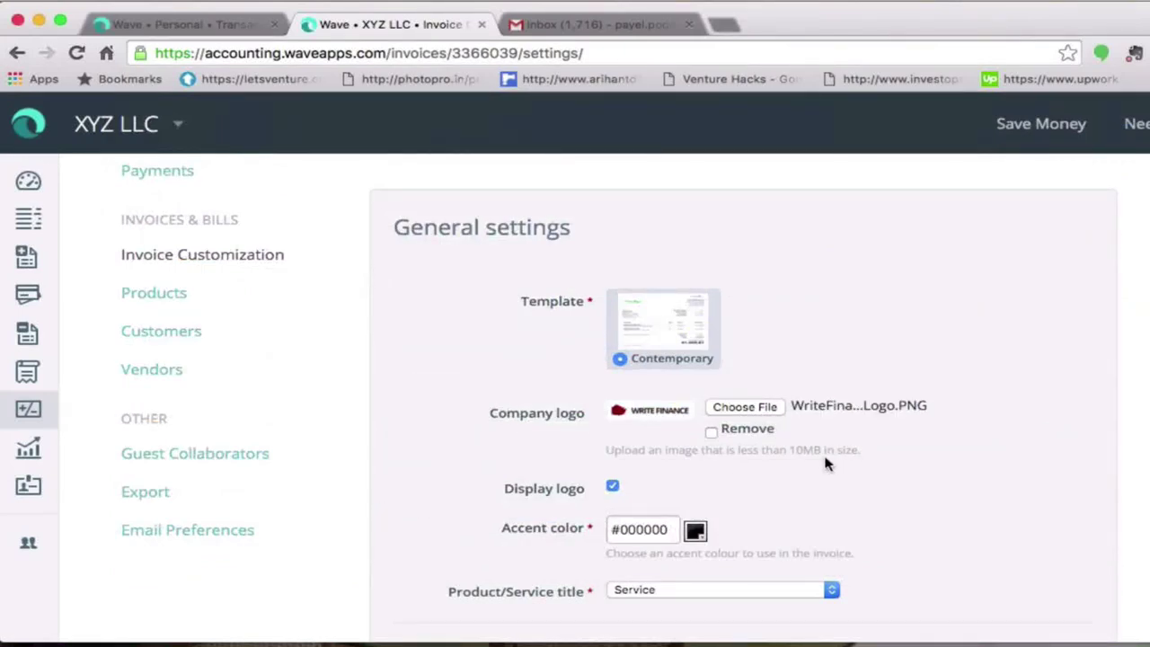
pyautogui.click(614, 488)
pyautogui.click(615, 488)
pyautogui.scroll(-3, 743, 399)
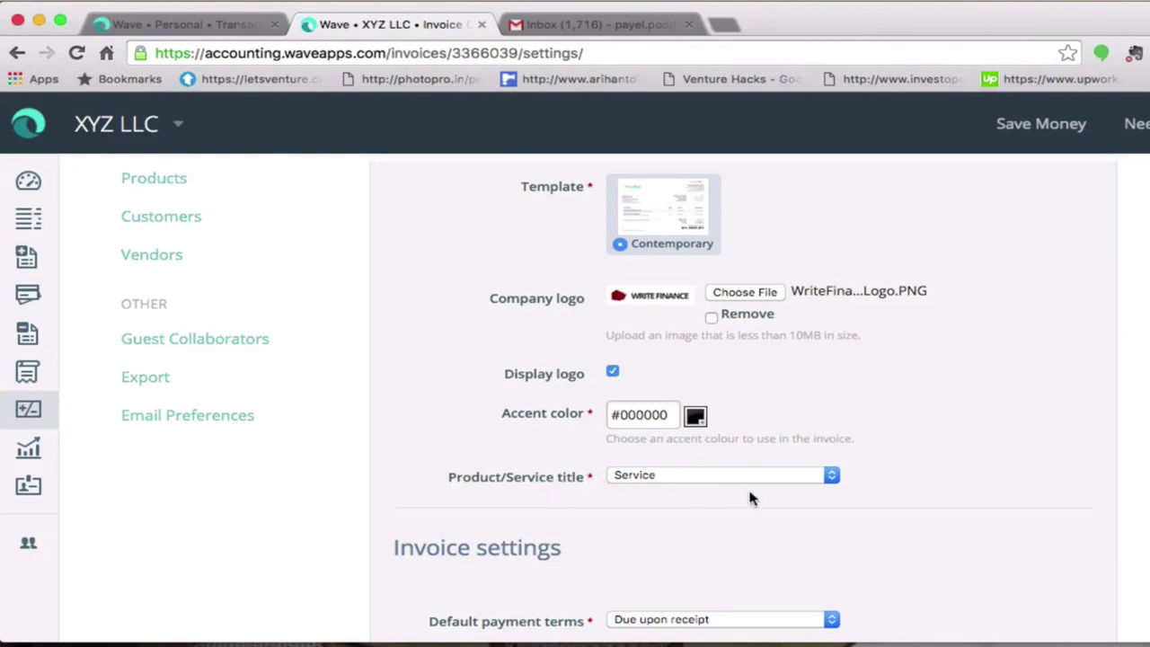
pyautogui.click(831, 479)
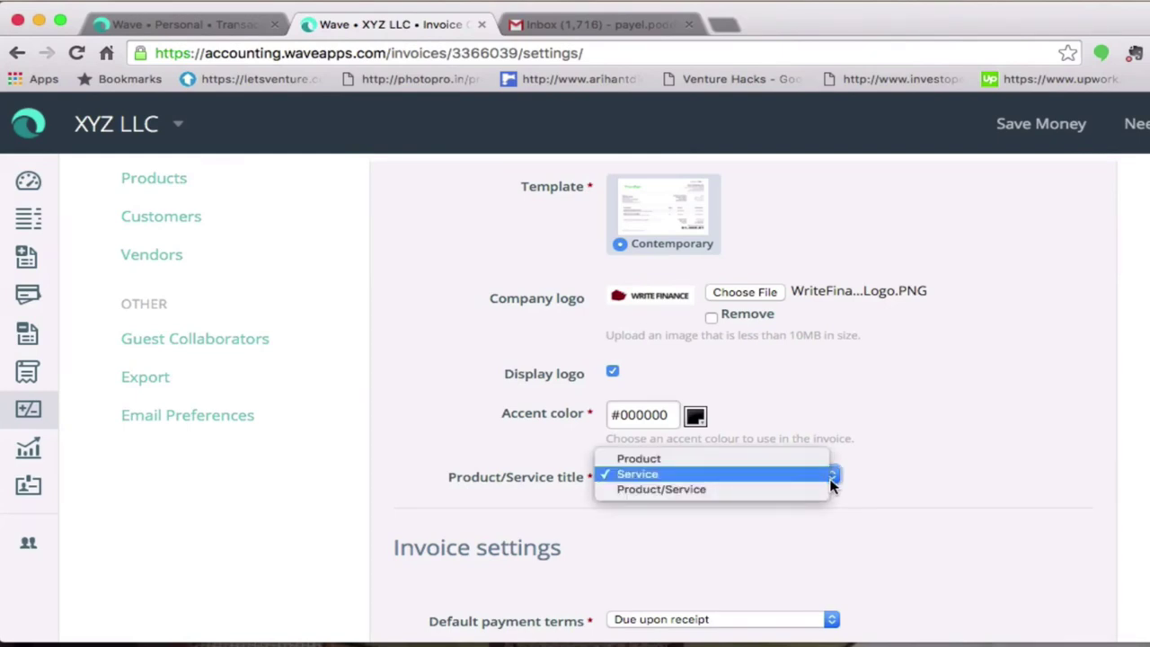
pyautogui.click(710, 480)
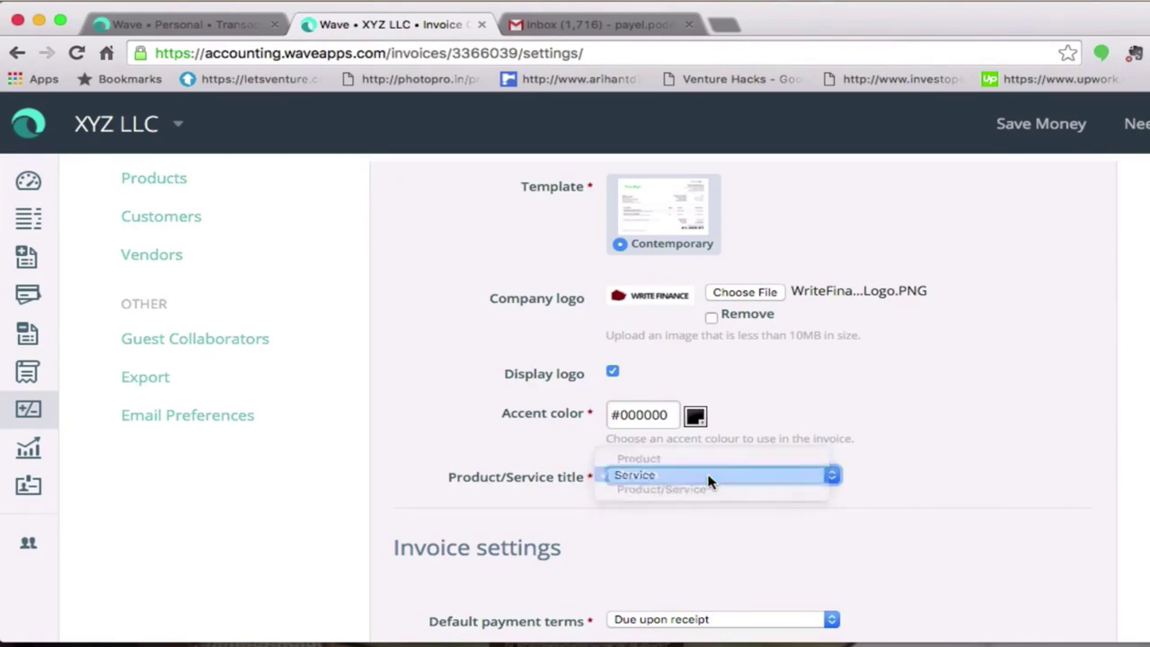
pyautogui.click(695, 418)
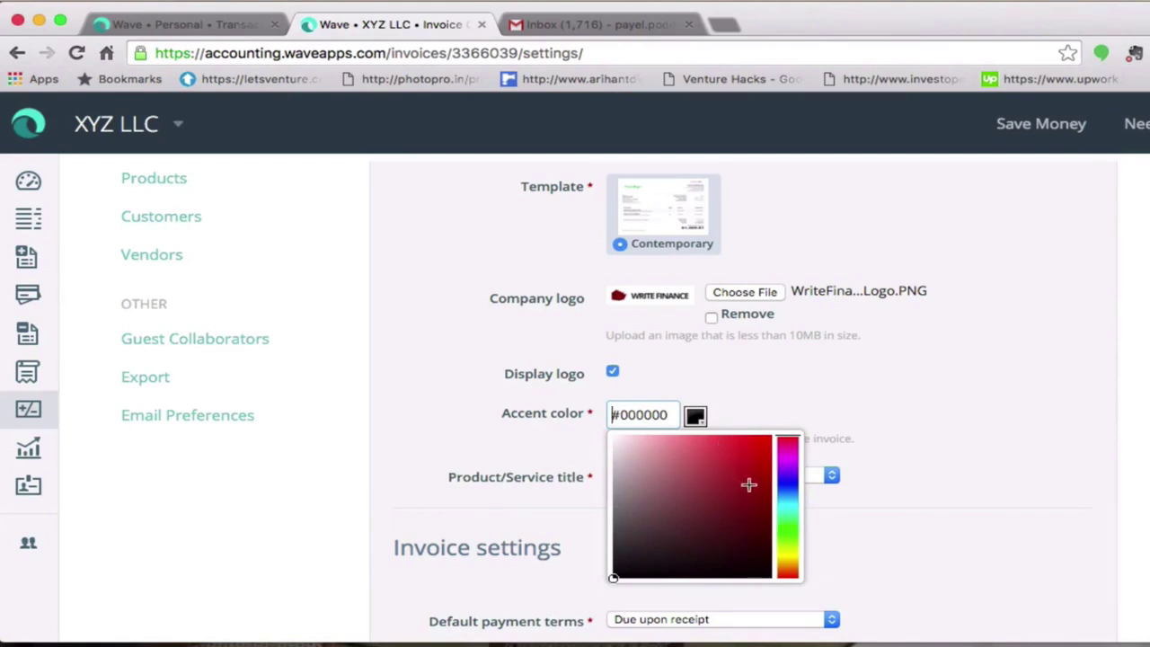
pyautogui.click(787, 488)
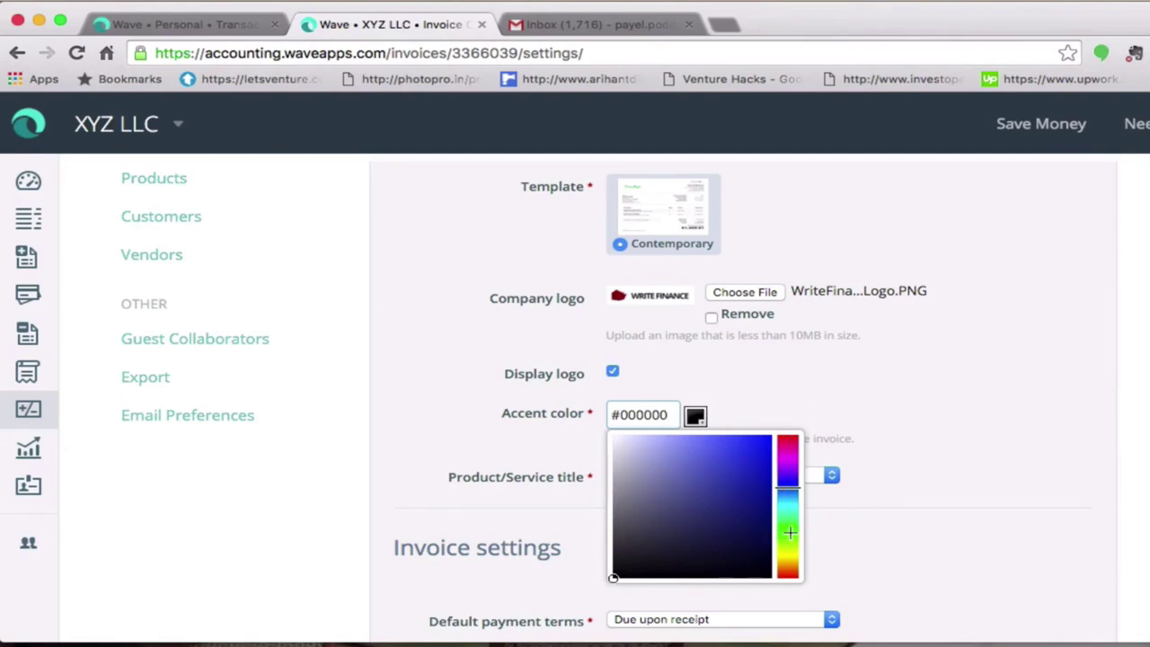
pyautogui.click(789, 532)
pyautogui.click(788, 493)
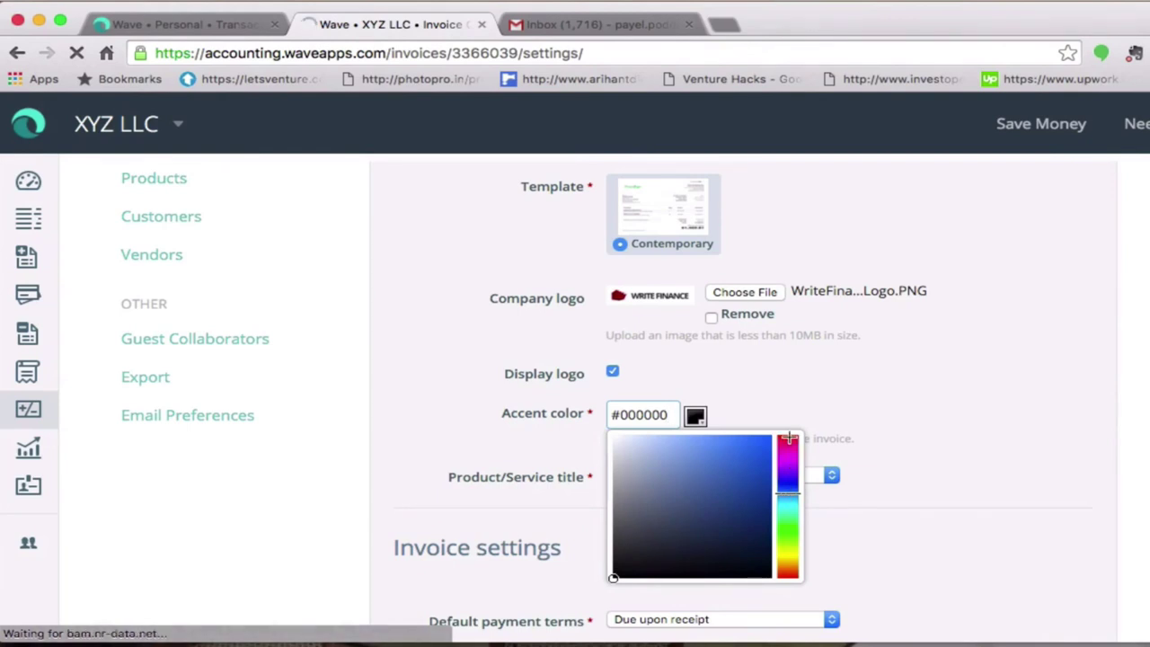
pyautogui.click(789, 438)
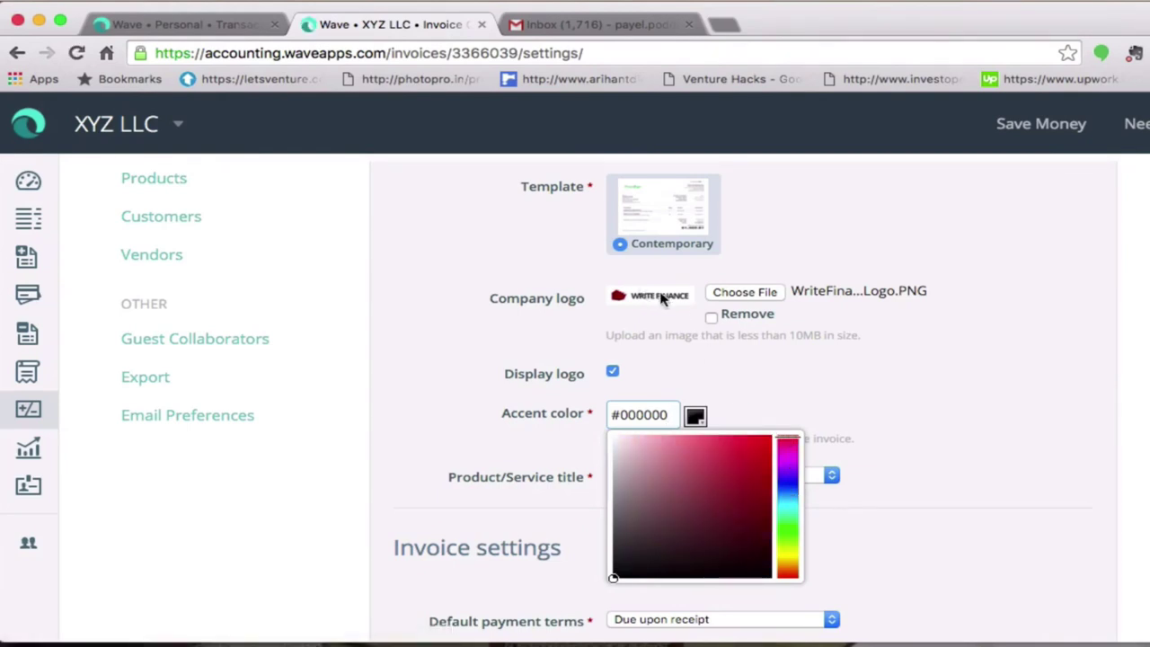
pyautogui.click(1145, 483)
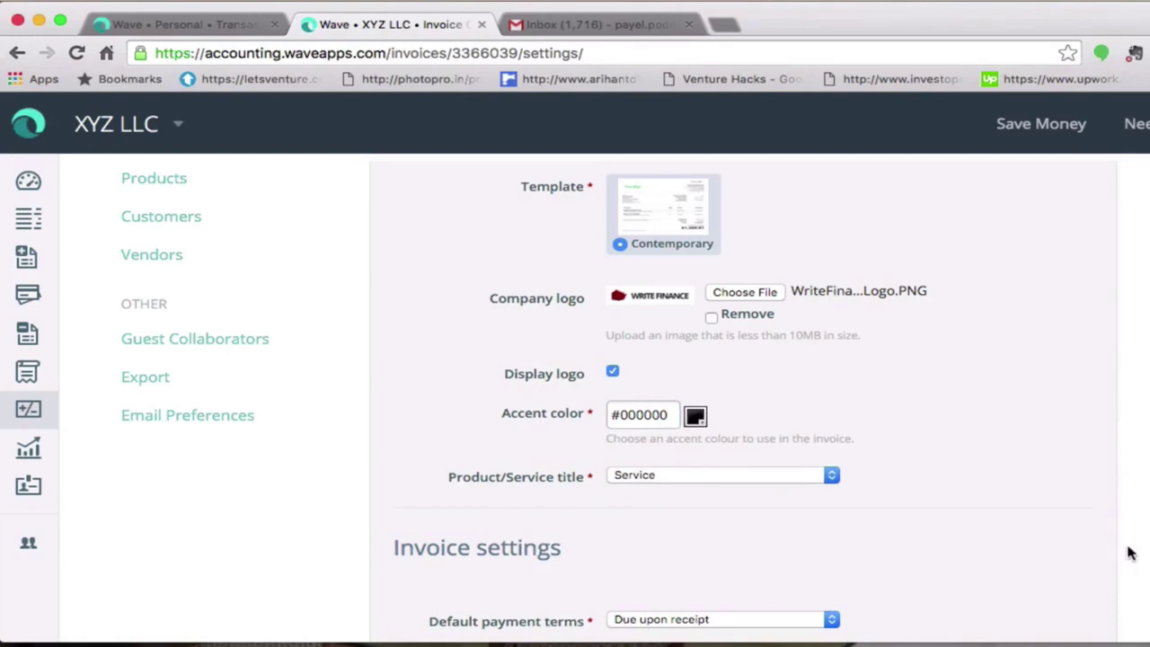
pyautogui.scroll(-5, 1131, 553)
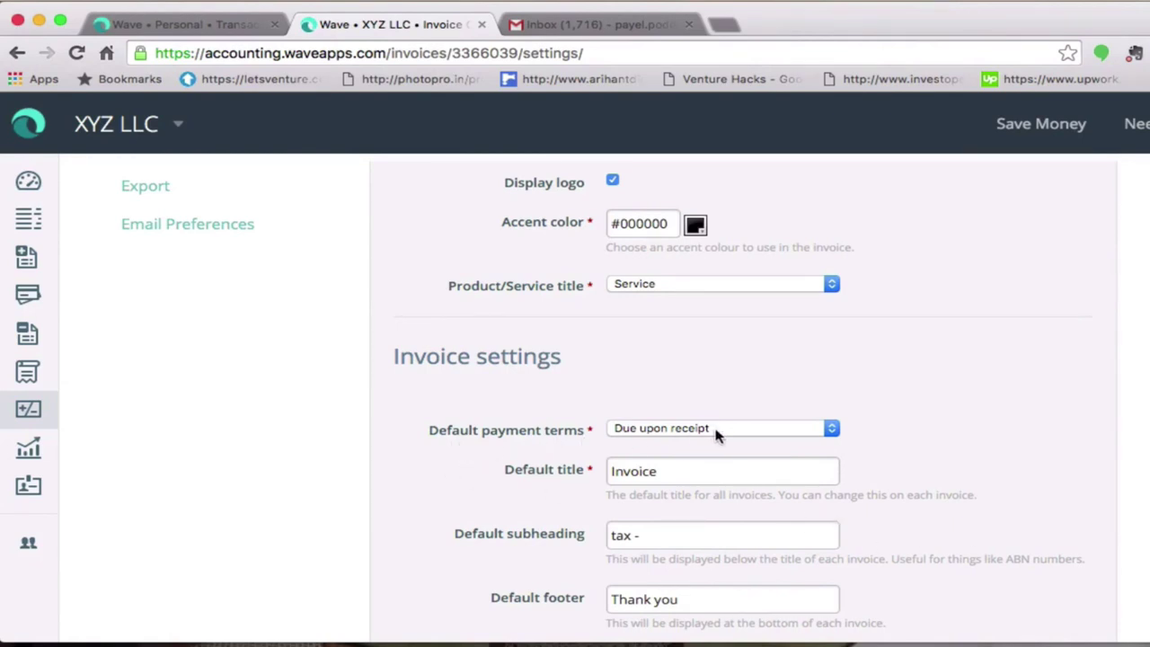
# - Keep default payment terms at Due upon receipt and select the default title 'Invoice'
pyautogui.click(828, 431)
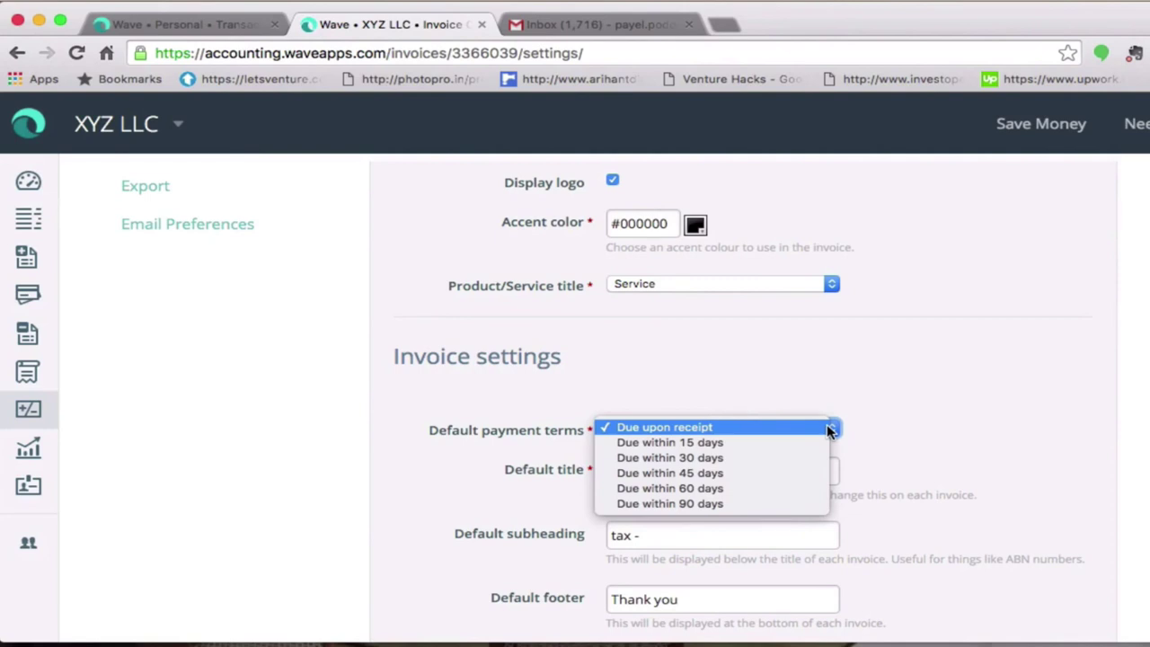
pyautogui.click(711, 428)
pyautogui.click(681, 471)
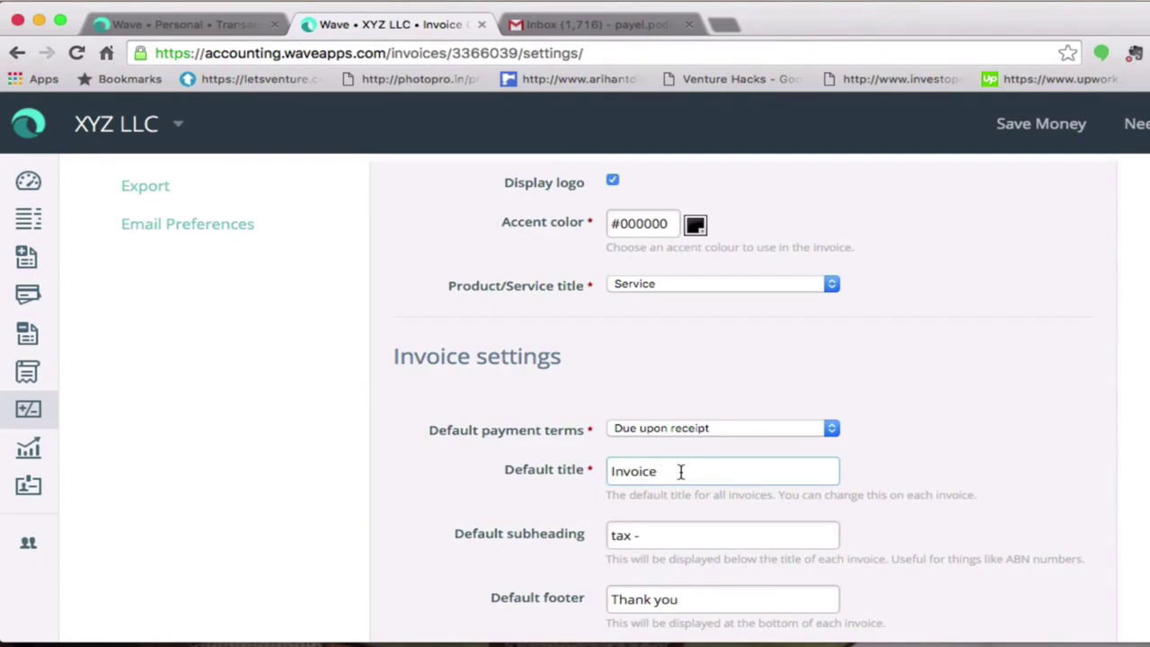
pyautogui.moveTo(681, 471); pyautogui.dragTo(610, 474)
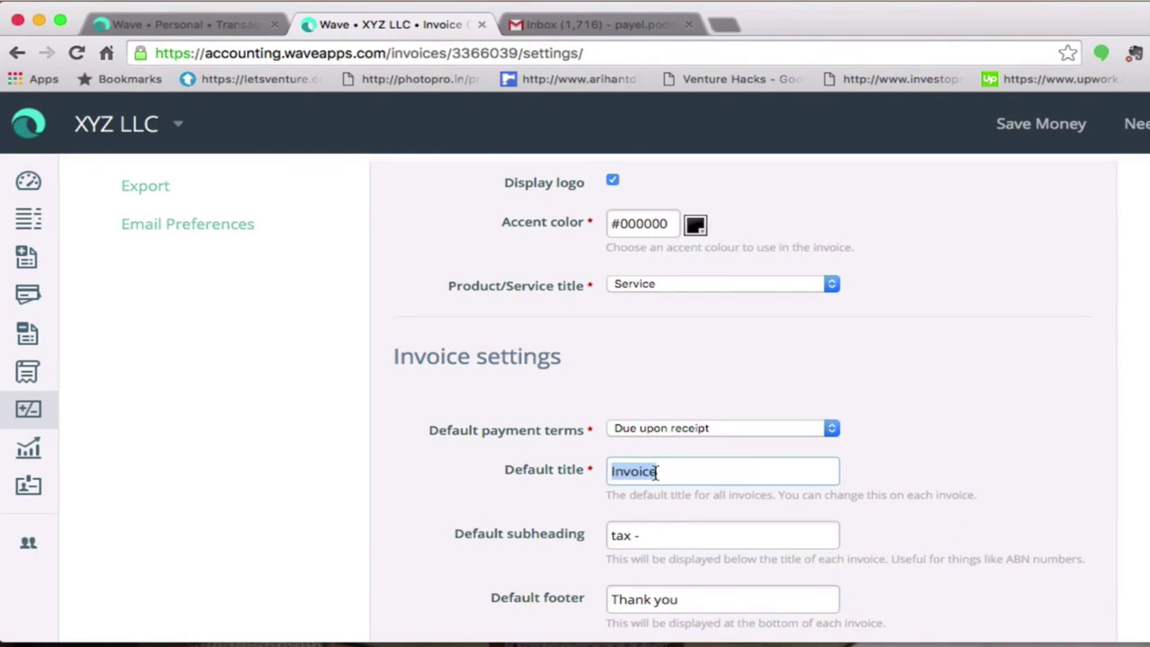
# - Add the tax number after 'tax -' in the default invoice subheading
pyautogui.click(649, 534)
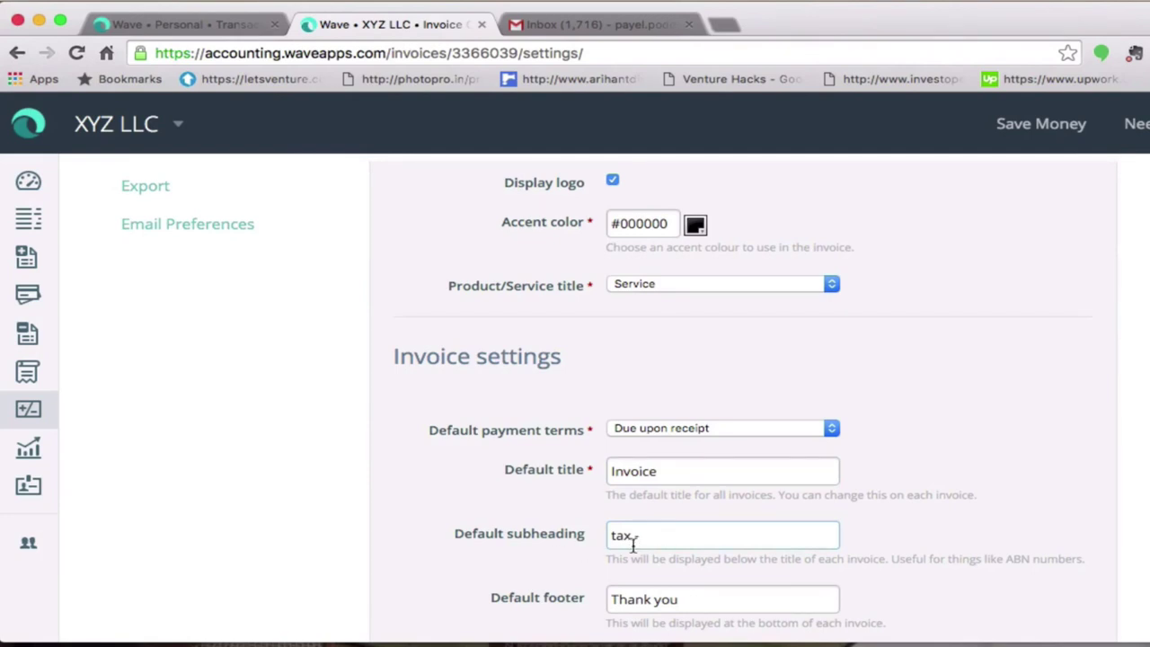
pyautogui.write('-1023456')
pyautogui.press('Return')
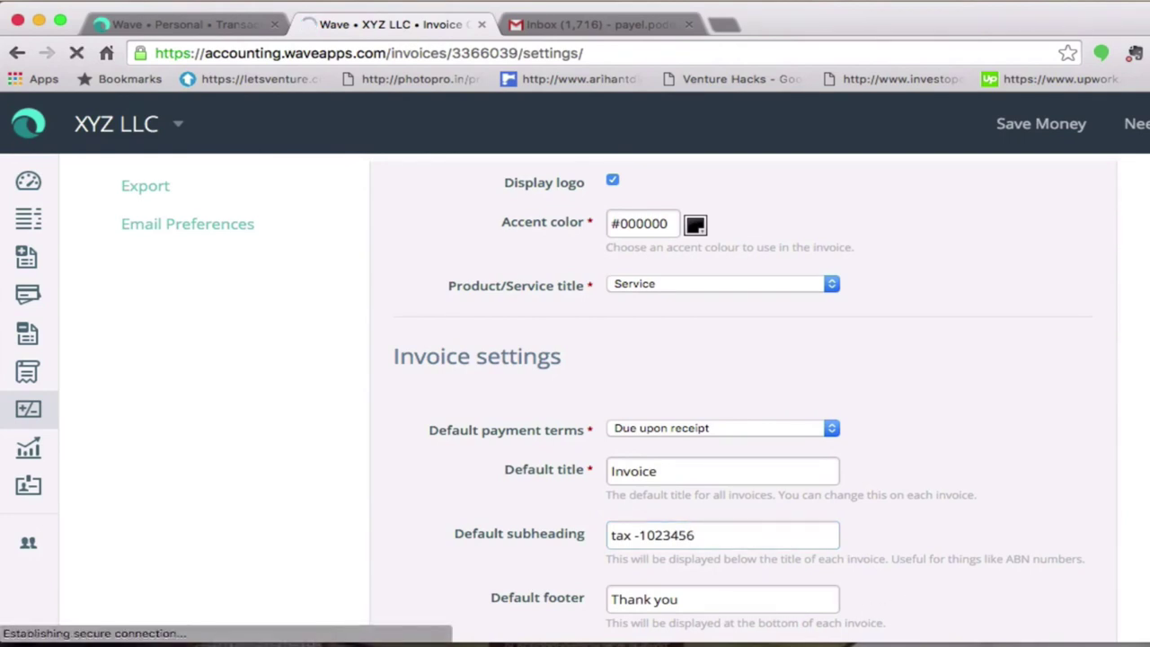
pyautogui.scroll(-3, 916, 601)
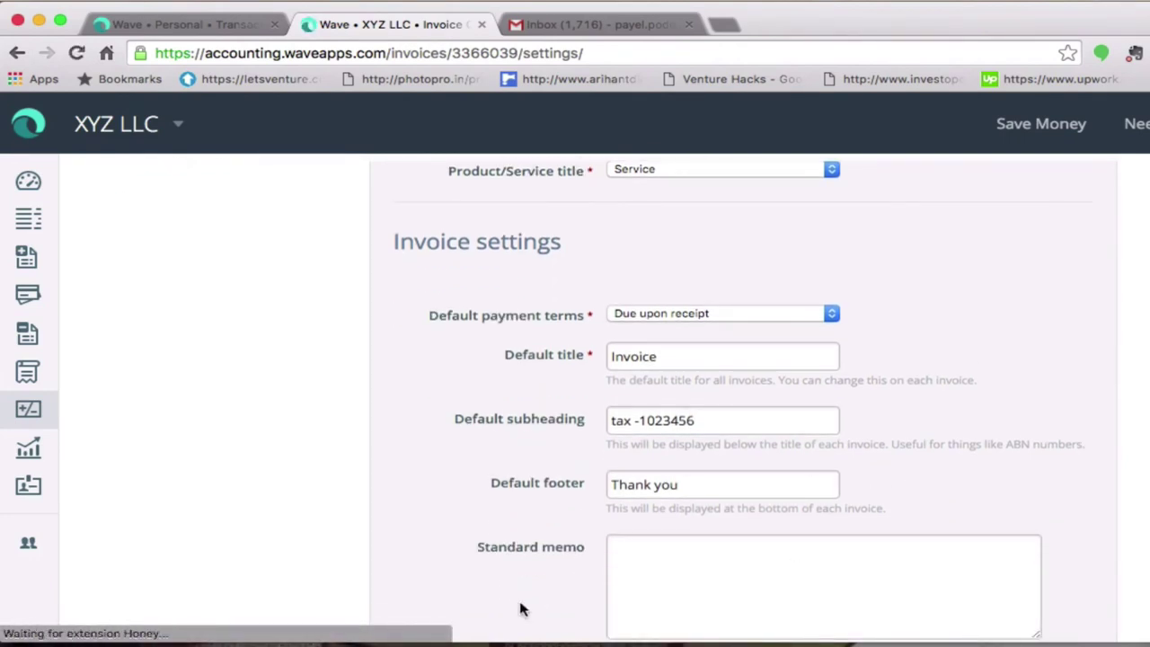
# - Enter 'Thank you.' as the standard invoice memo, fixing a typo along the way
pyautogui.click(712, 494)
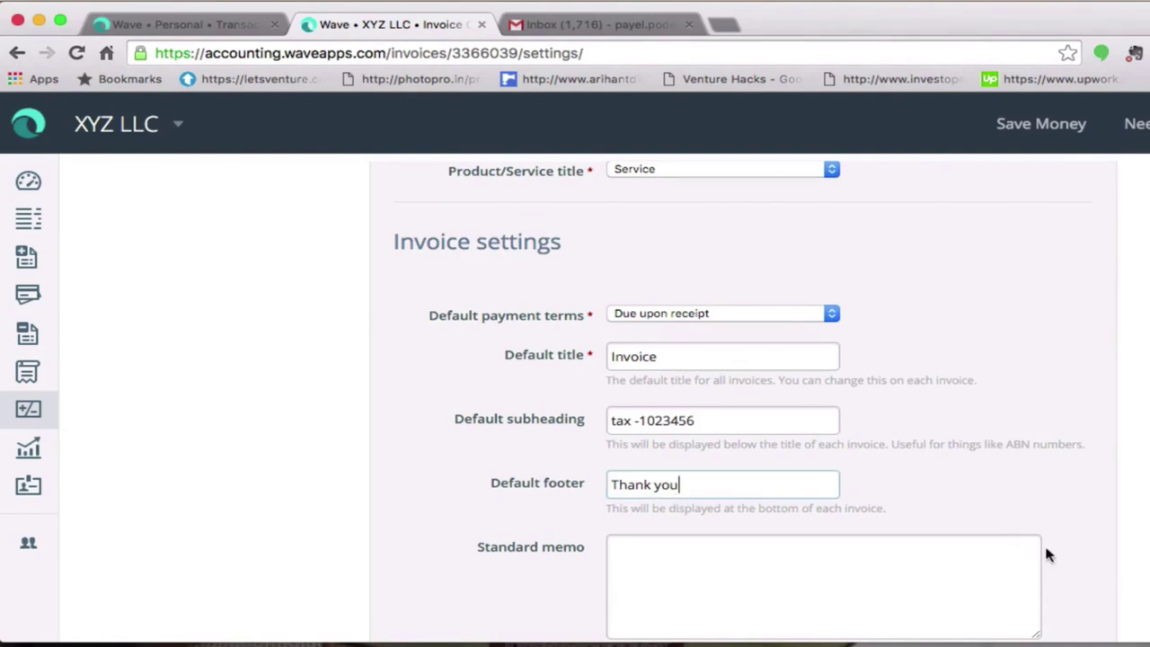
pyautogui.scroll(-2, 1073, 530)
pyautogui.scroll(-2, 1073, 526)
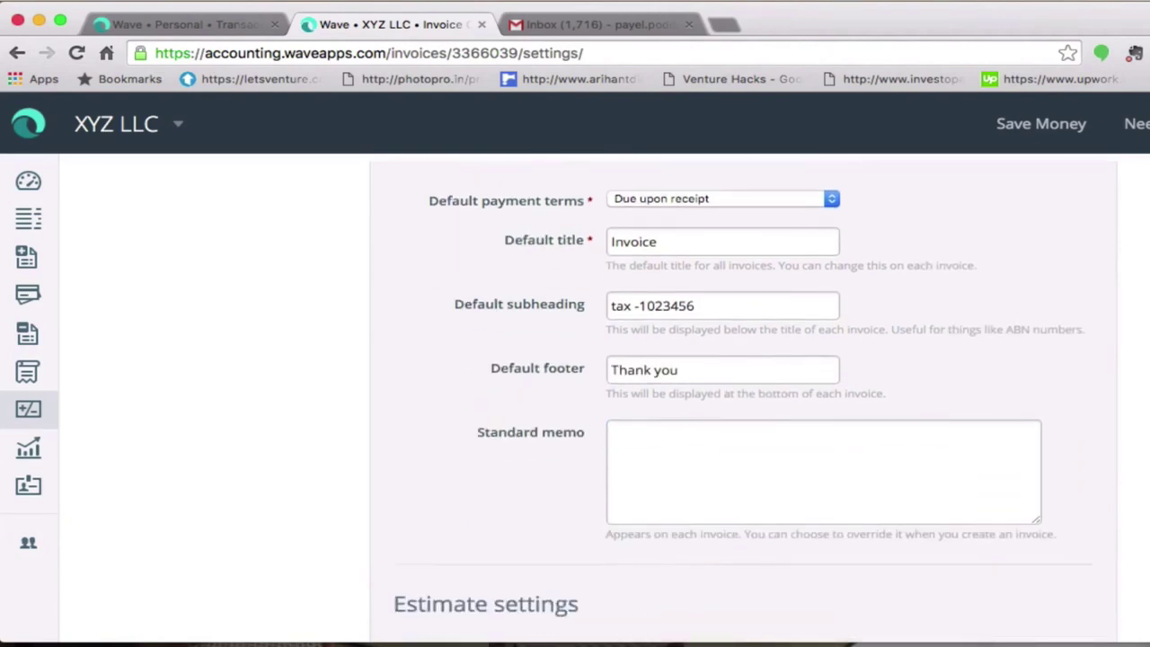
pyautogui.click(696, 428)
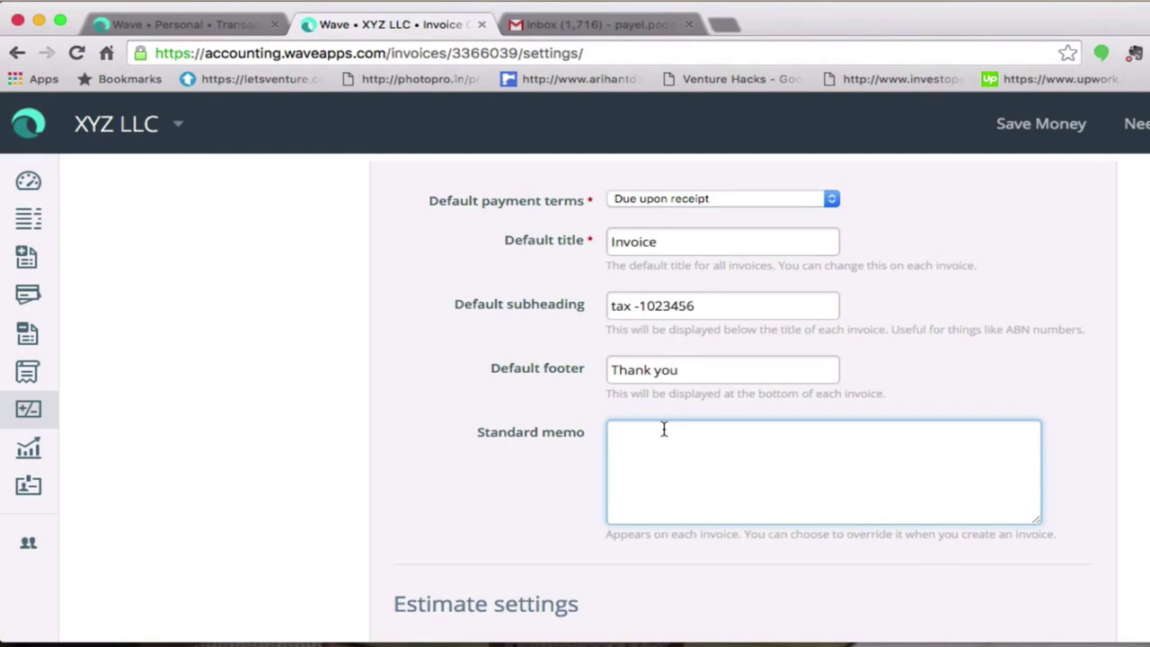
pyautogui.write('T')
pyautogui.write('hank')
pyautogui.write(' yoi')
pyautogui.press('BackSpace')
pyautogui.press('BackSpace')
pyautogui.press('BackSpace')
pyautogui.press('BackSpace')
pyautogui.press('BackSpace')
pyautogui.press('BackSpace')
pyautogui.press('BackSpace')
pyautogui.press('BackSpace')
pyautogui.press('BackSpace')
pyautogui.write("'")
pyautogui.write('Th')
pyautogui.write('an')
pyautogui.write('k')
pyautogui.write(' you')
pyautogui.write('.')
pyautogui.press('Tab')
pyautogui.scroll(-3, 743, 400)
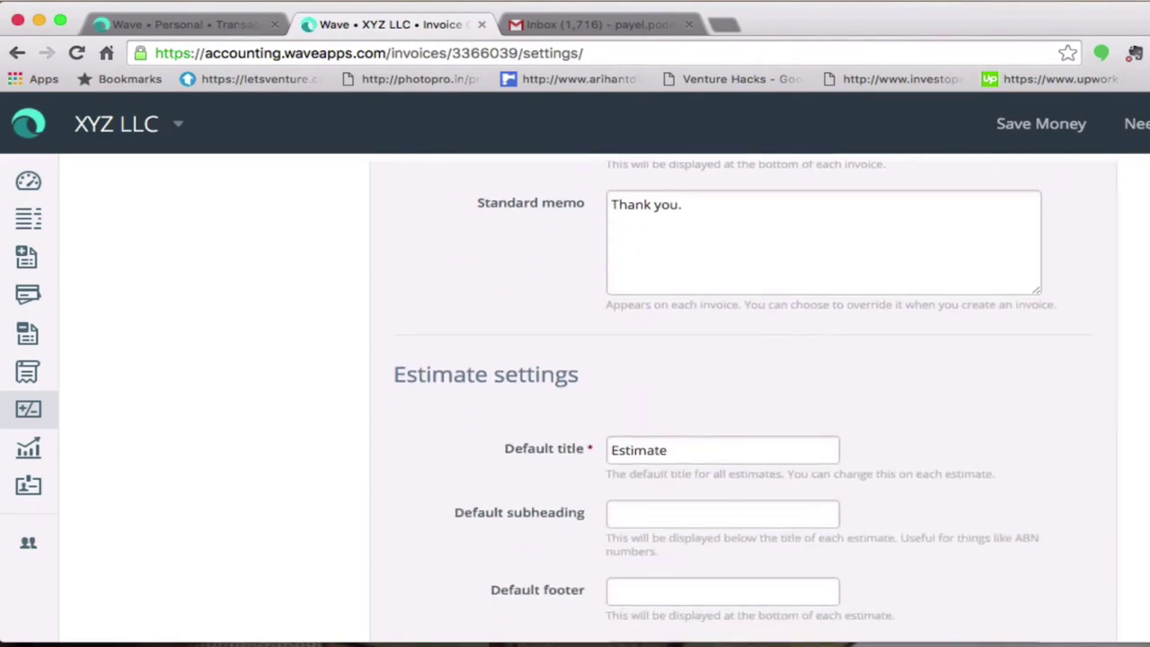
pyautogui.scroll(-1, 743, 400)
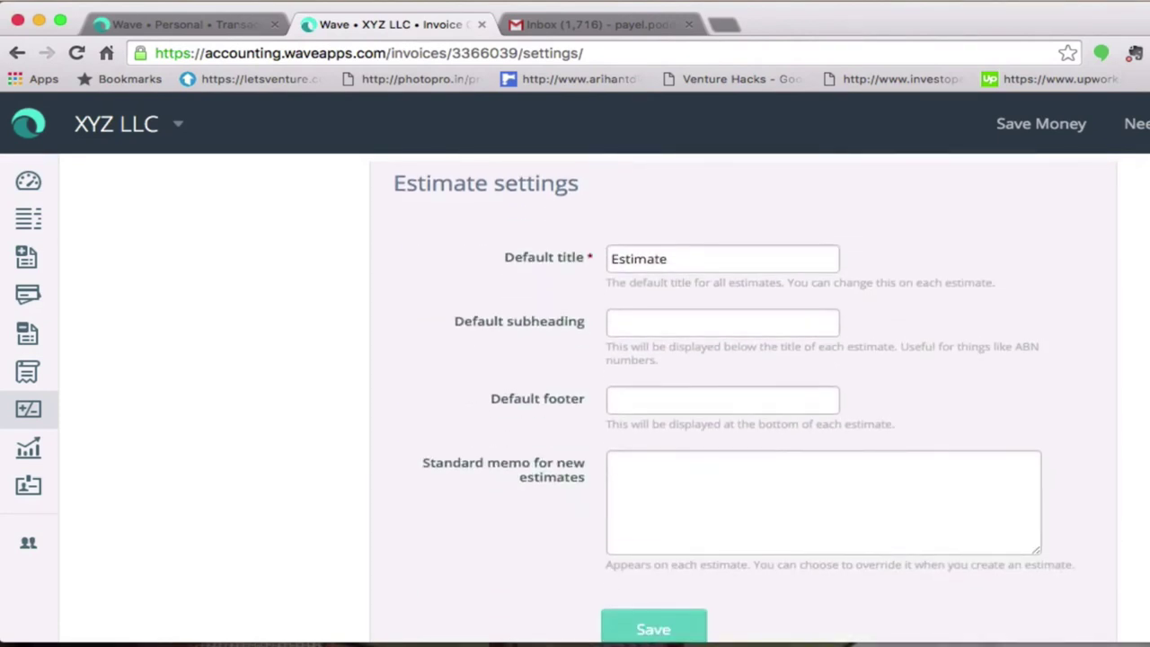
# - Review the estimate subheading, footer and memo fields, keep the title 'Estimate', and save
pyautogui.press('Return')
pyautogui.click(684, 325)
pyautogui.click(689, 398)
pyautogui.click(700, 487)
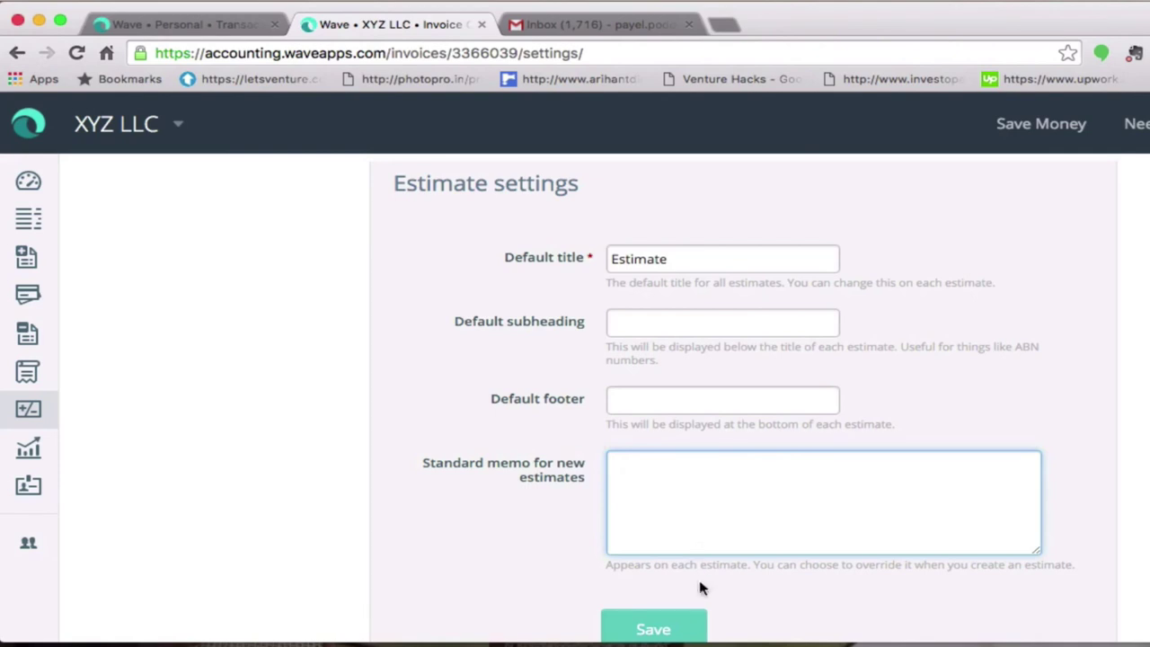
pyautogui.click(653, 629)
pyautogui.scroll(-3, 835, 516)
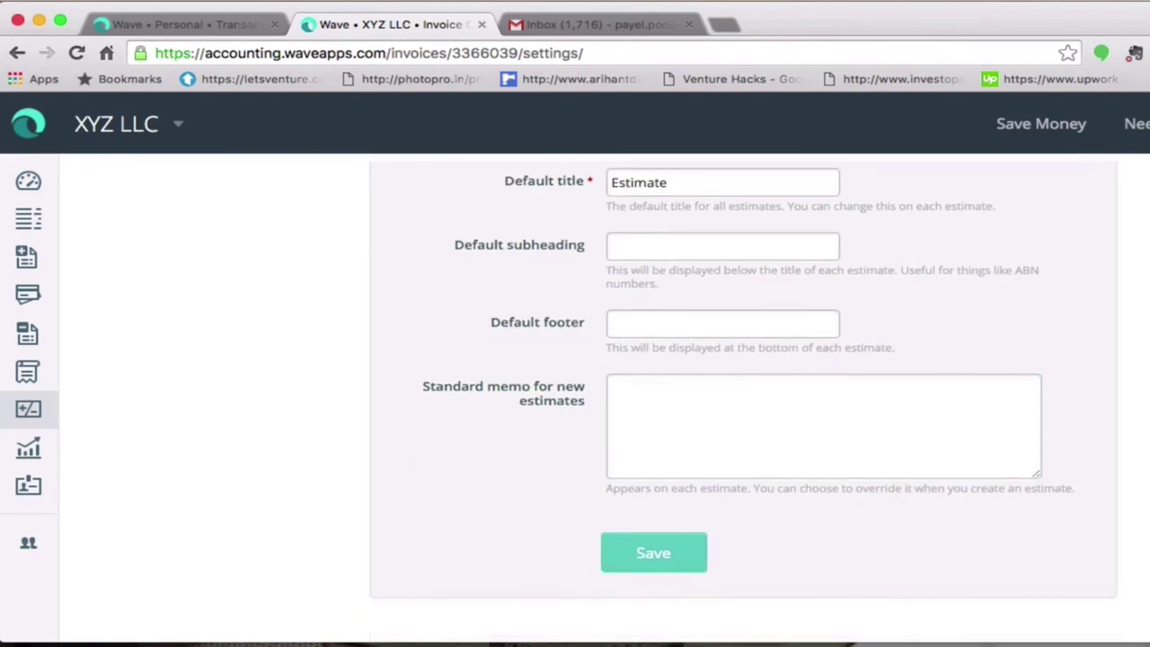
pyautogui.click(665, 519)
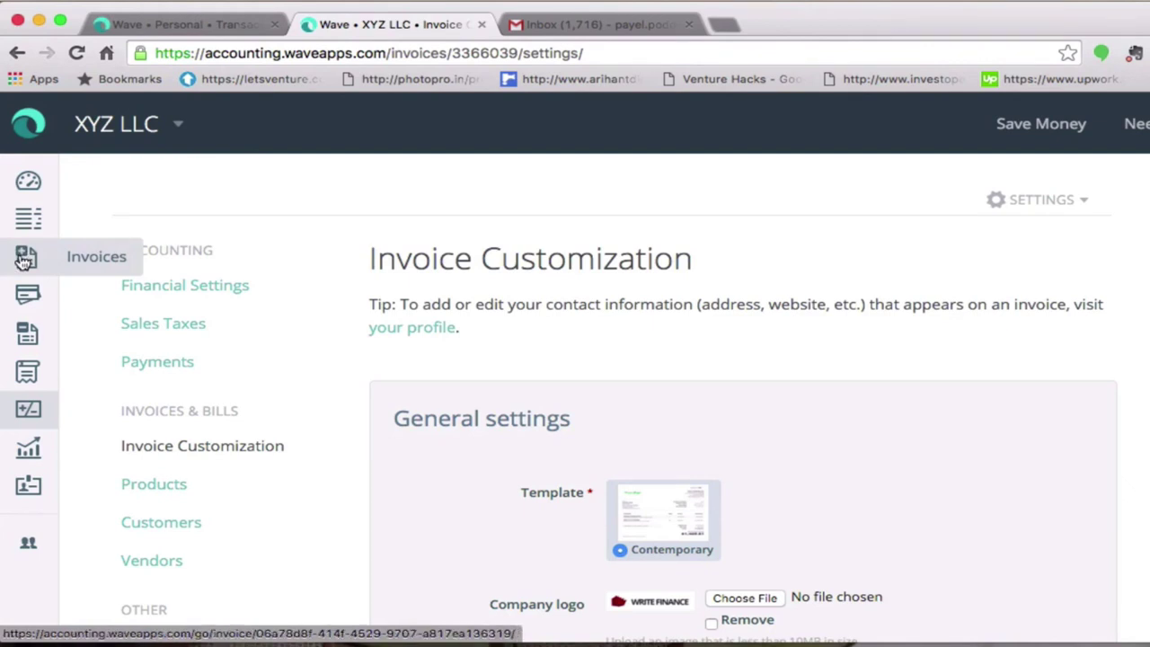
# - Start new invoice #3, dated and due Tue Dec 22, 2015, from the Invoices page
pyautogui.click(24, 259)
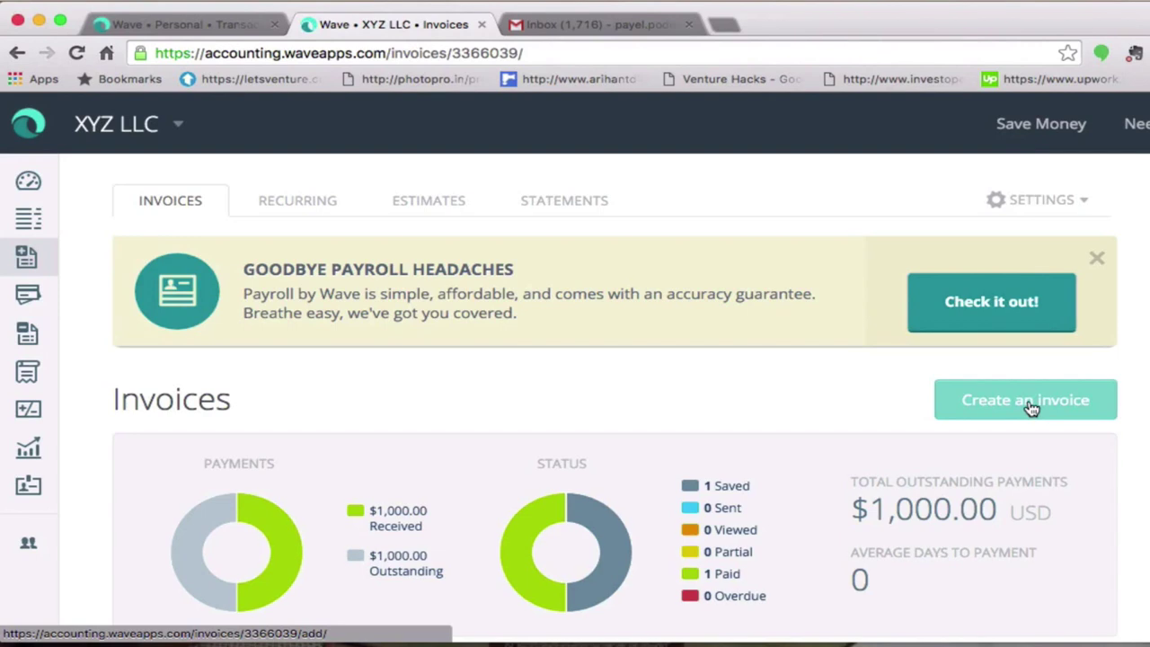
pyautogui.click(1030, 408)
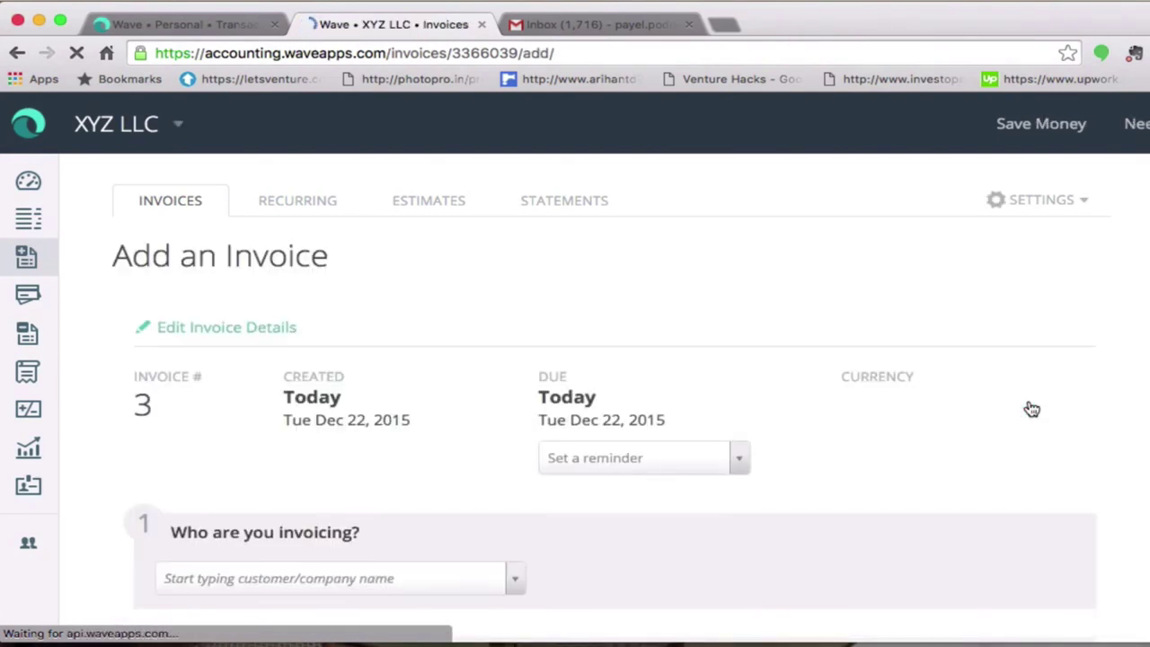
pyautogui.scroll(-1, 1031, 409)
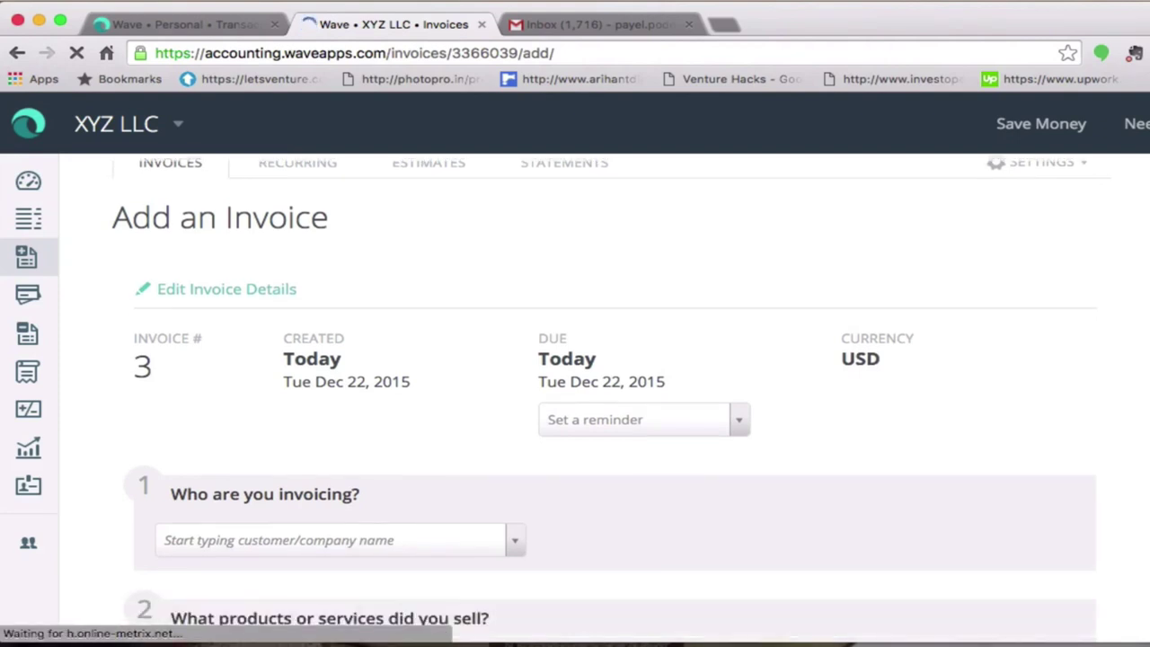
pyautogui.scroll(-3, 610, 405)
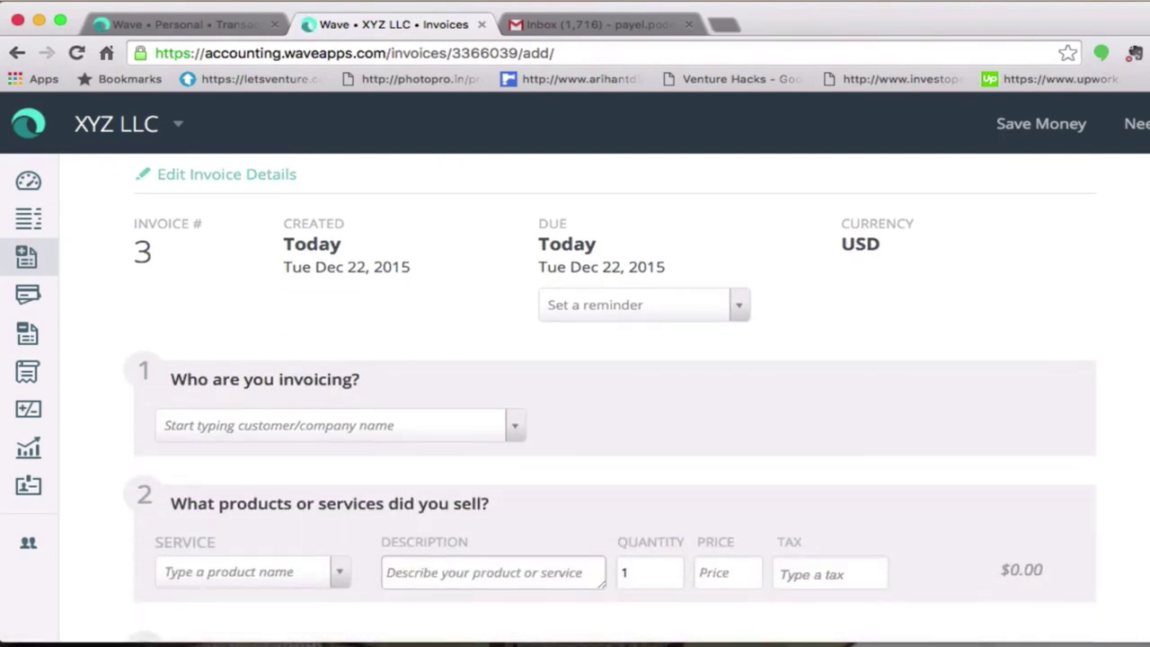
# - Change the invoice number from 3 to 100 and the title from Invoice to Bill
pyautogui.click(145, 258)
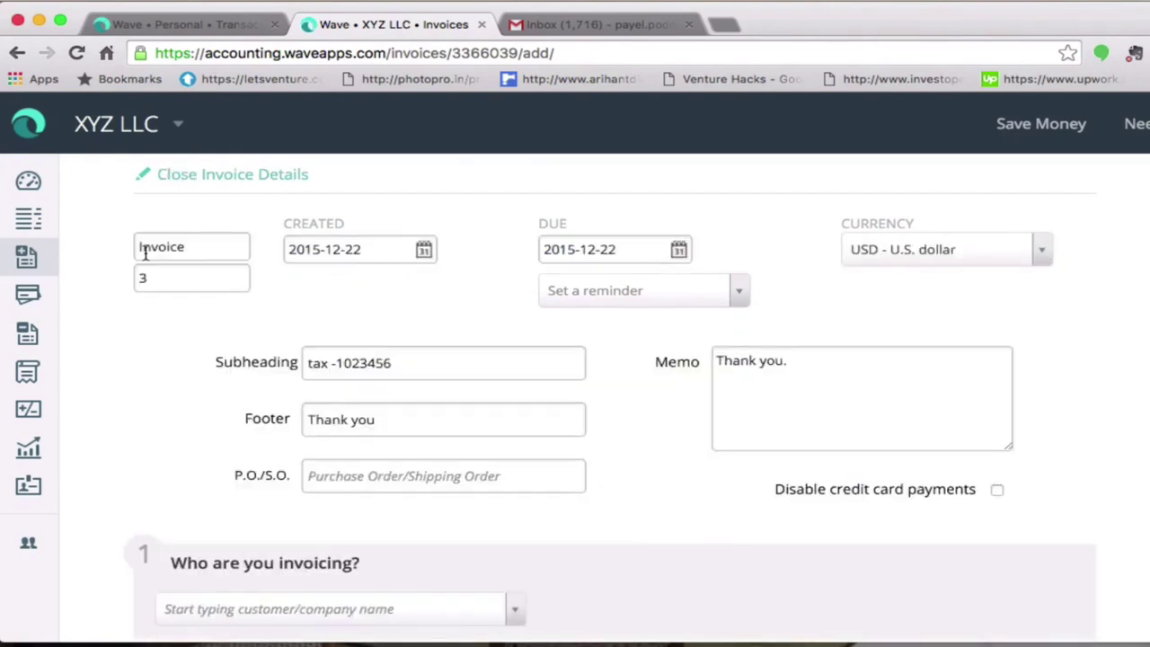
pyautogui.click(181, 281)
pyautogui.press('BackSpace')
pyautogui.write('100')
pyautogui.click(214, 241)
pyautogui.moveTo(188, 246); pyautogui.dragTo(112, 248)
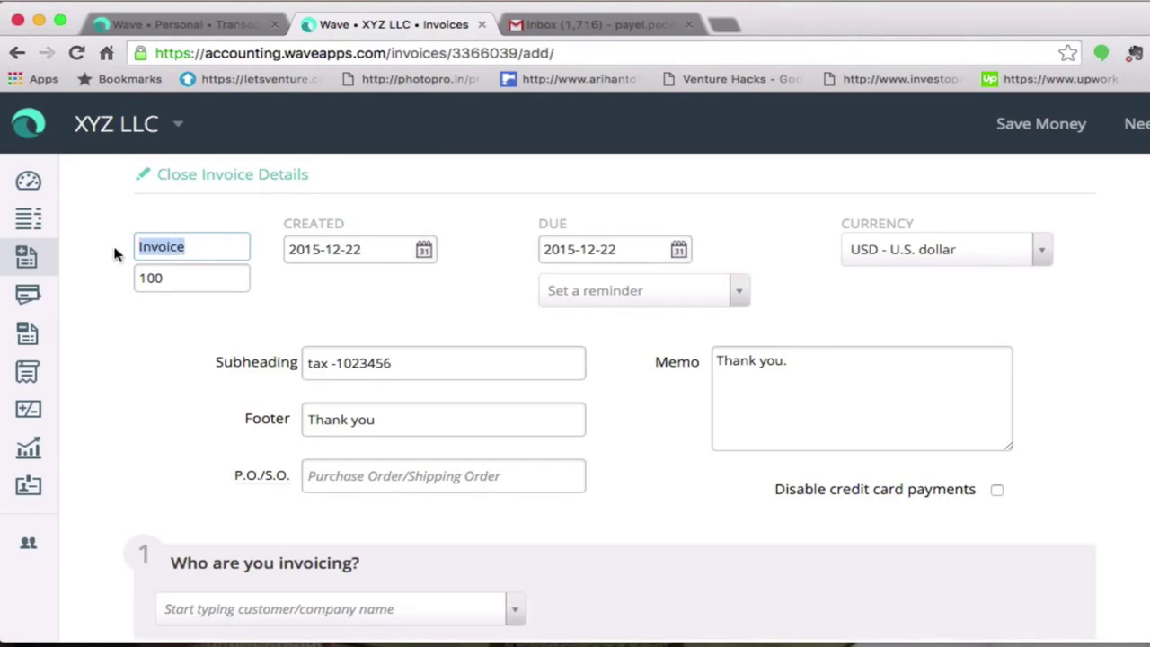
pyautogui.write('Bill')
# - Check the created and due dates, leaving them unchanged, and review the 'Thank you' footer
pyautogui.click(425, 249)
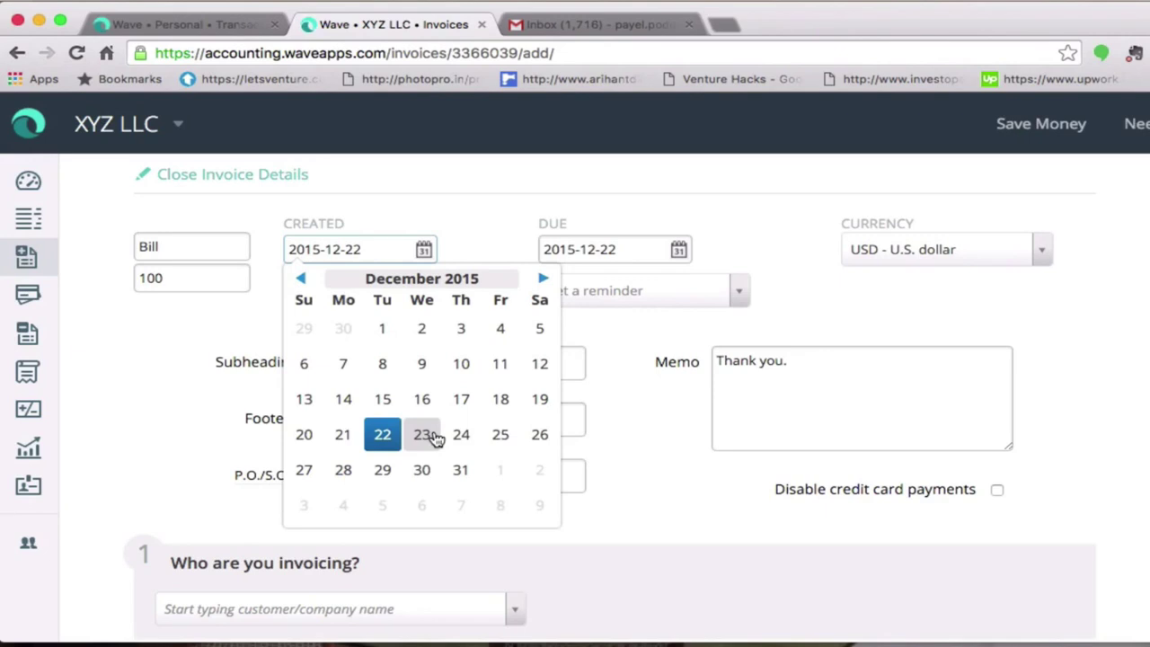
pyautogui.click(489, 242)
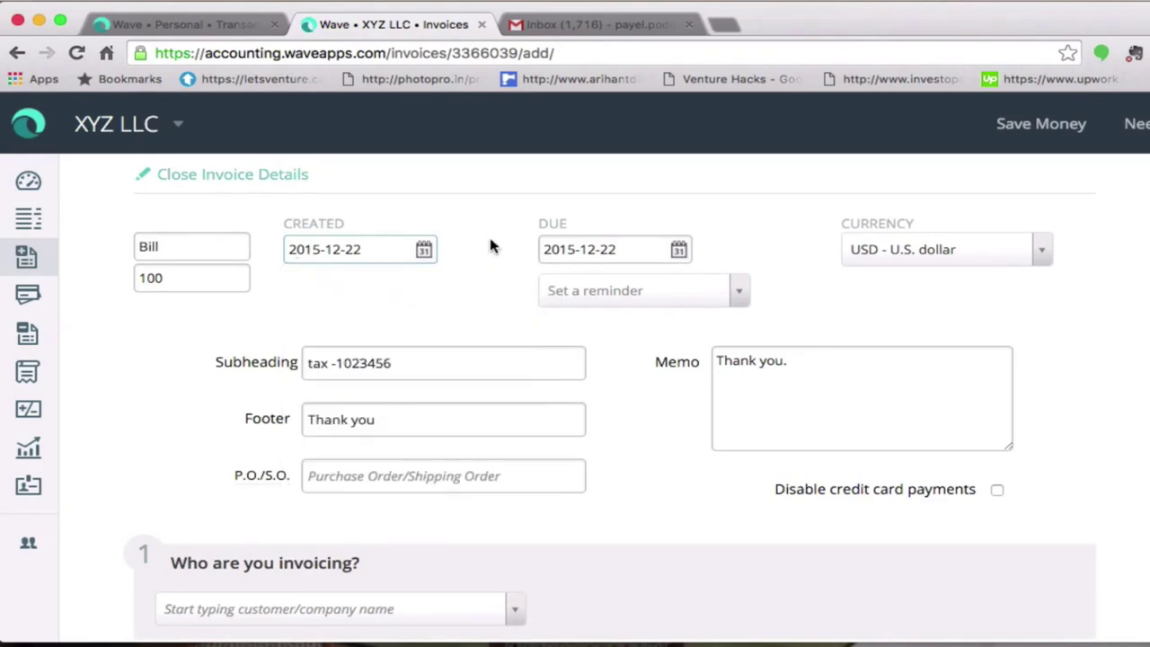
pyautogui.click(683, 247)
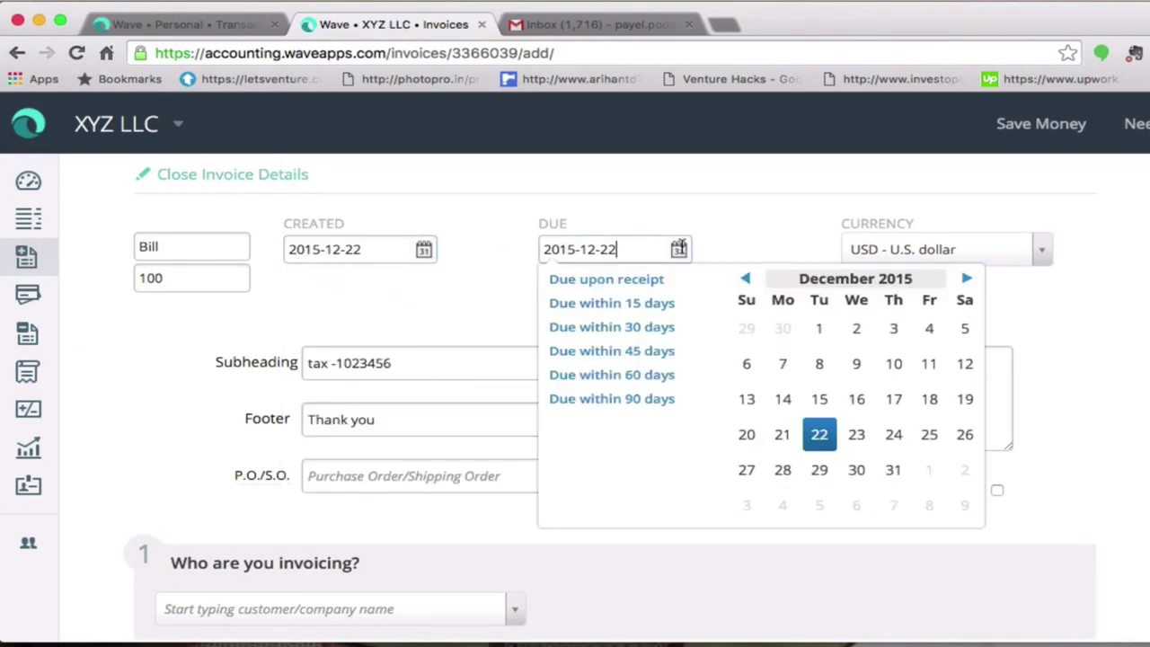
pyautogui.click(723, 223)
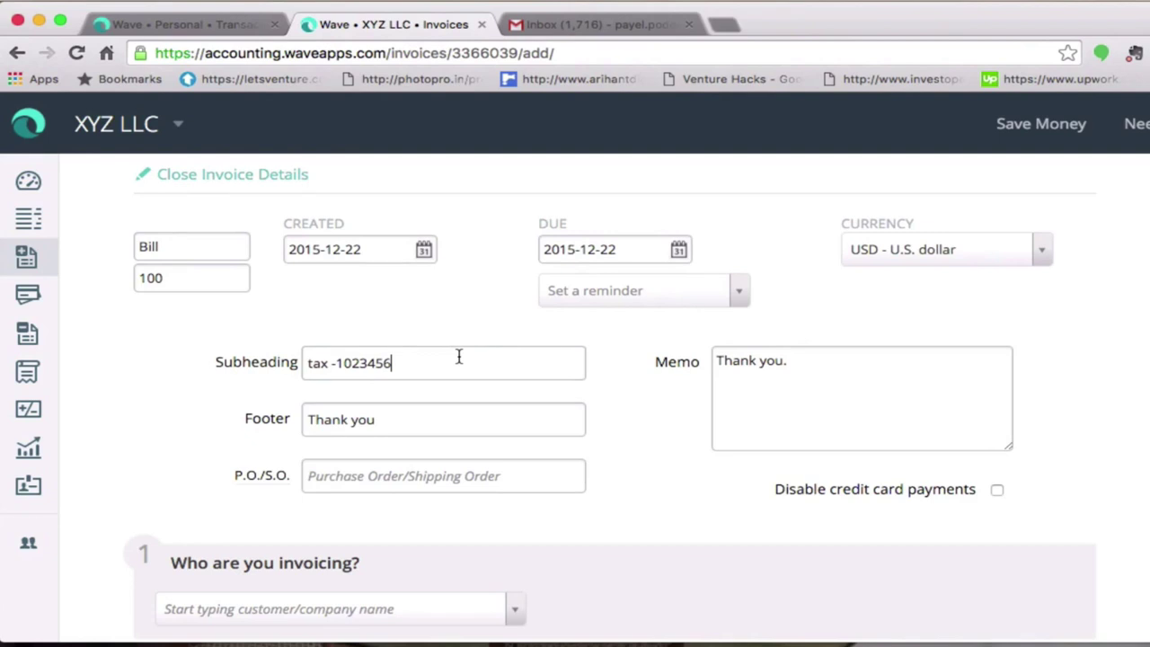
pyautogui.click(394, 420)
# - Tick Disable credit card payments on the bill, then open the customer list
pyautogui.click(996, 493)
pyautogui.scroll(-4, 611, 405)
pyautogui.scroll(-1, 610, 404)
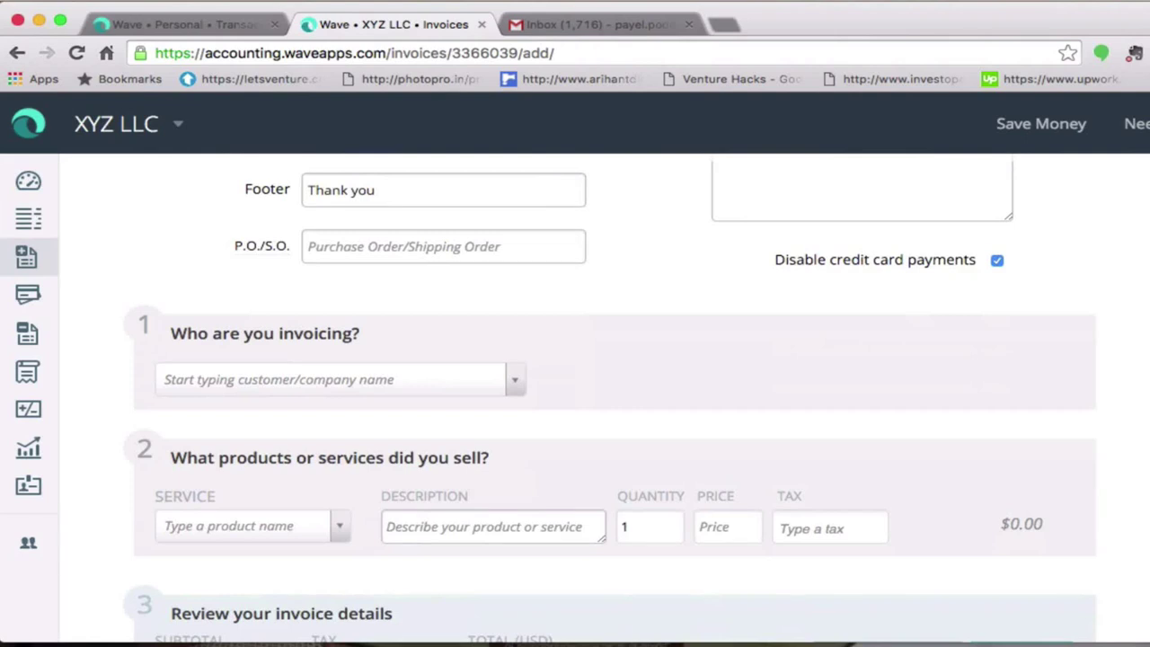
pyautogui.scroll(-1, 609, 399)
pyautogui.scroll(-2, 609, 399)
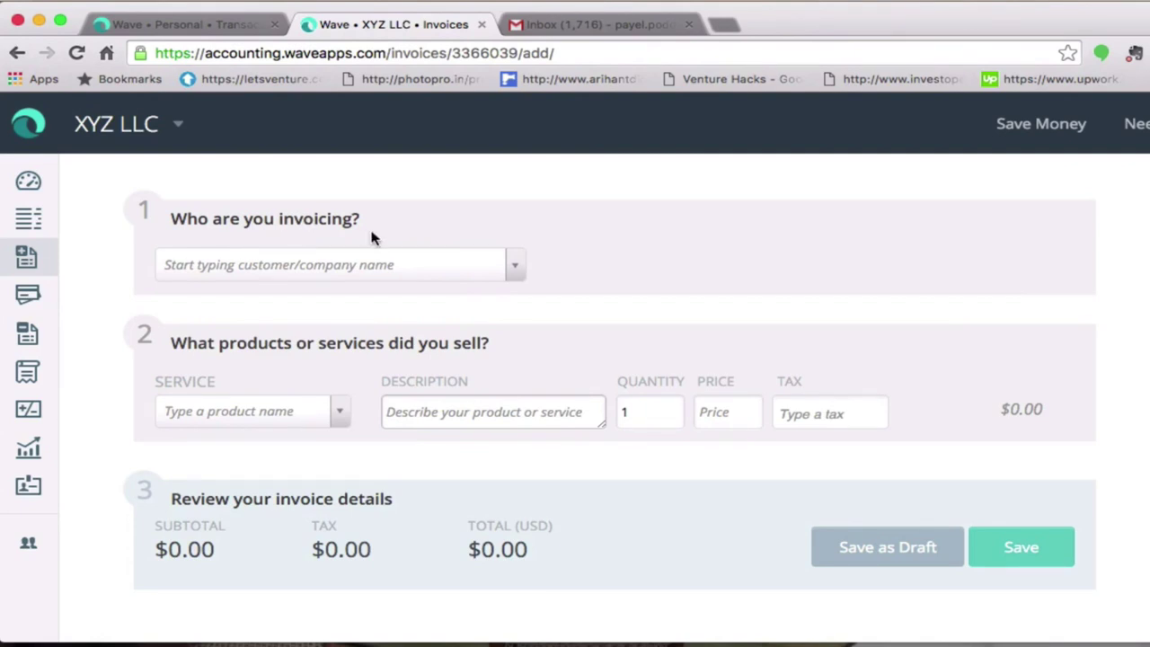
pyautogui.click(515, 264)
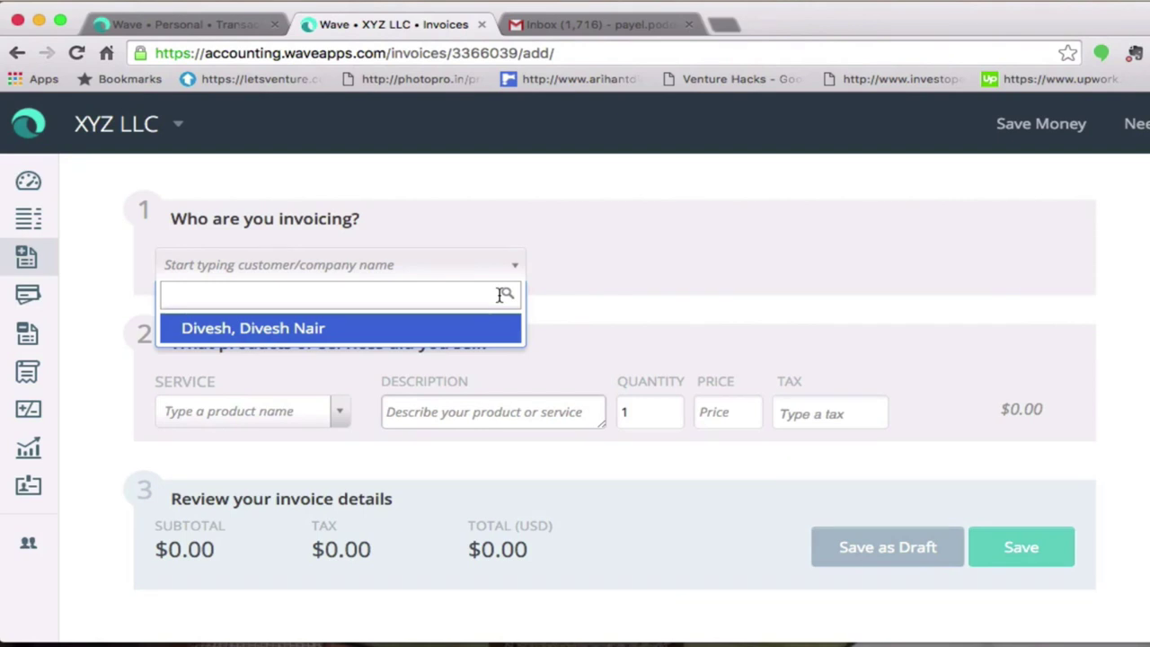
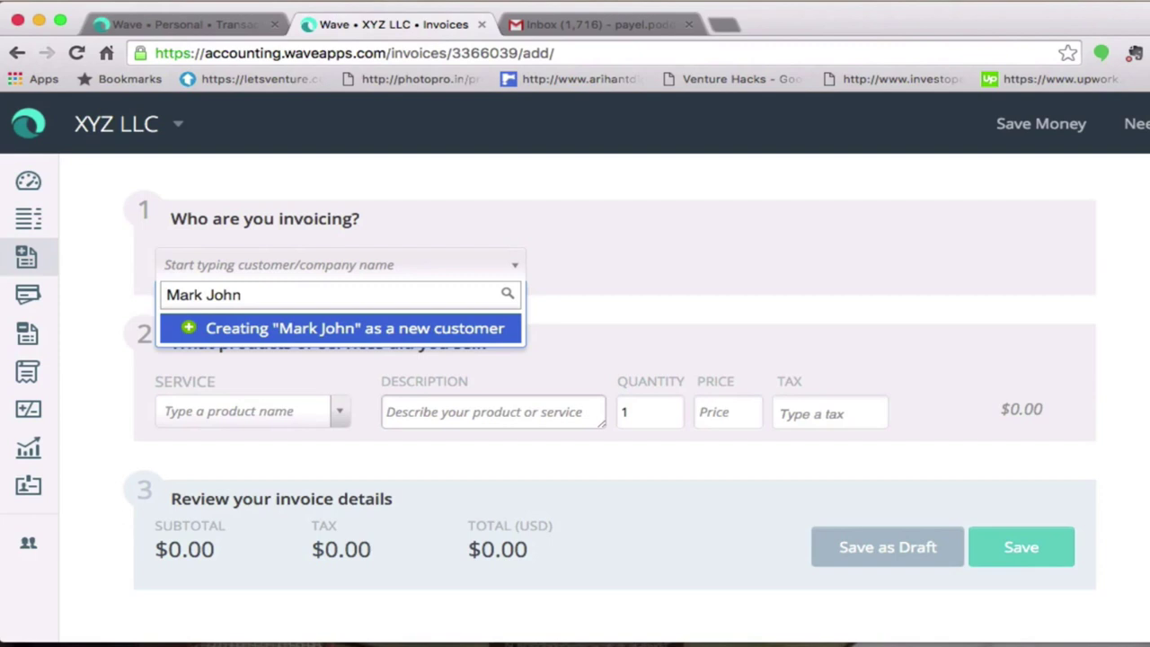
# - Create a new customer from the typed customer name as the bill's recipient
pyautogui.click(226, 328)
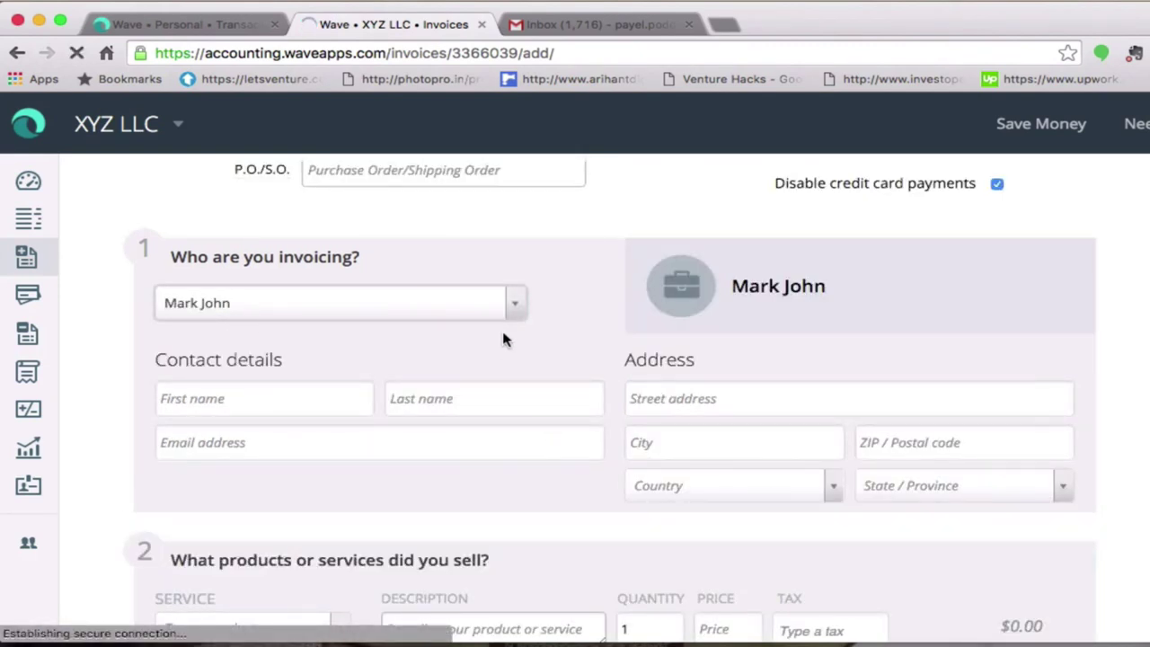
# - Enter the new customer's first name and last name on the bill
pyautogui.click(315, 407)
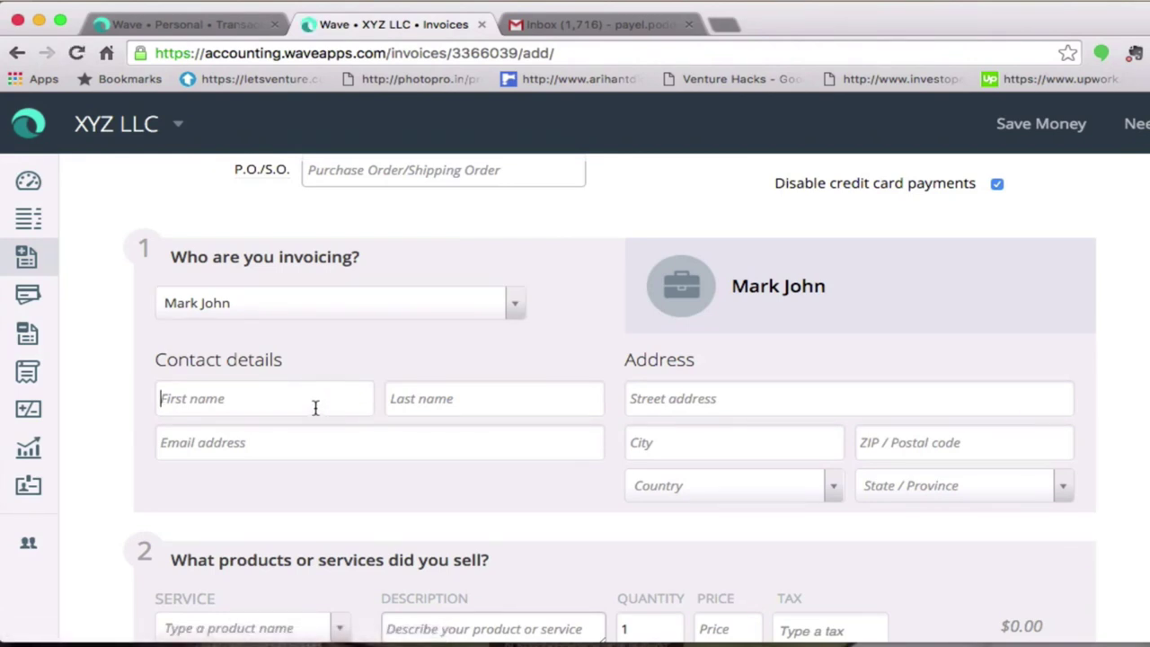
pyautogui.write('MArk')
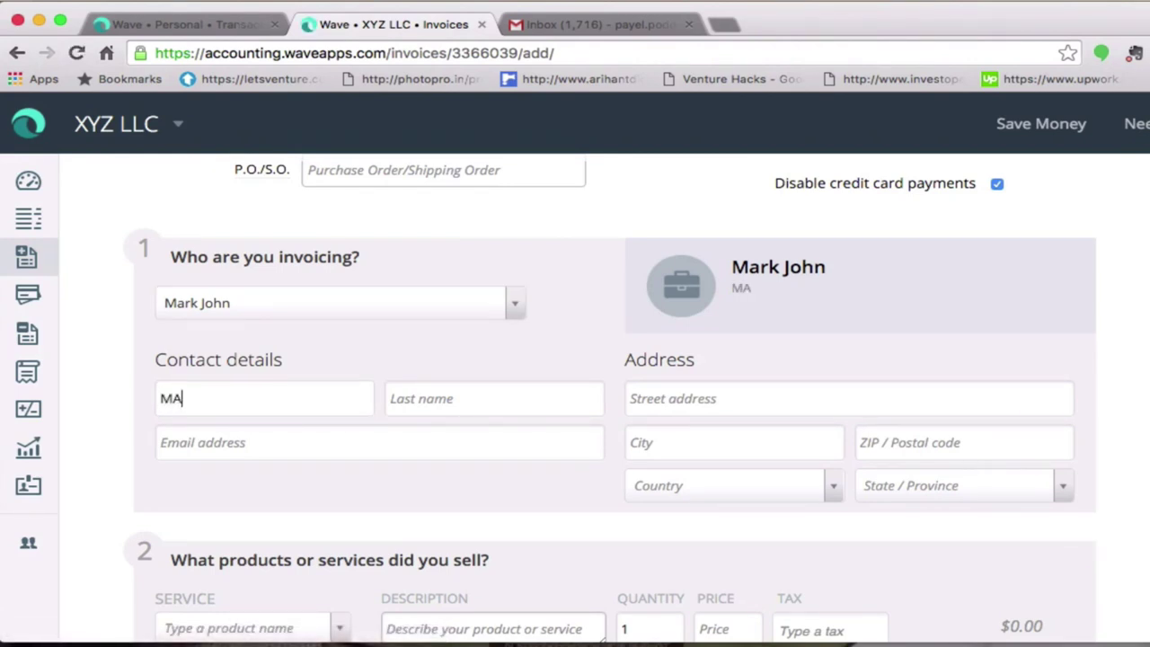
pyautogui.press('BackSpace')
pyautogui.press('BackSpace')
pyautogui.press('BackSpace')
pyautogui.press('Tab')
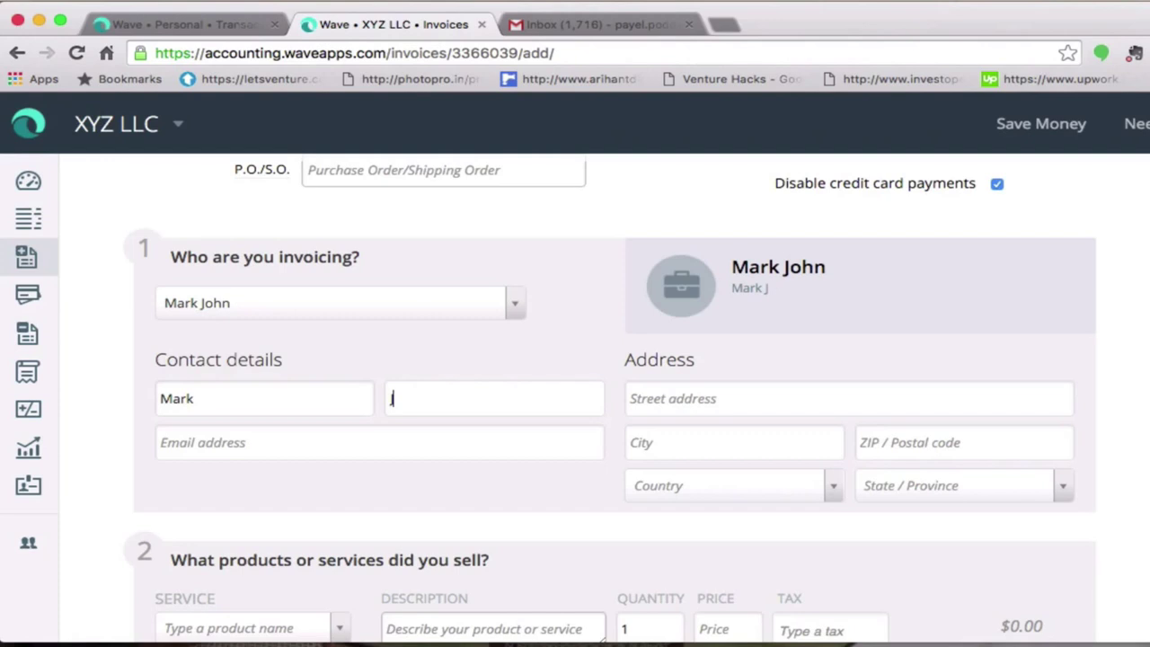
pyautogui.press('Tab')
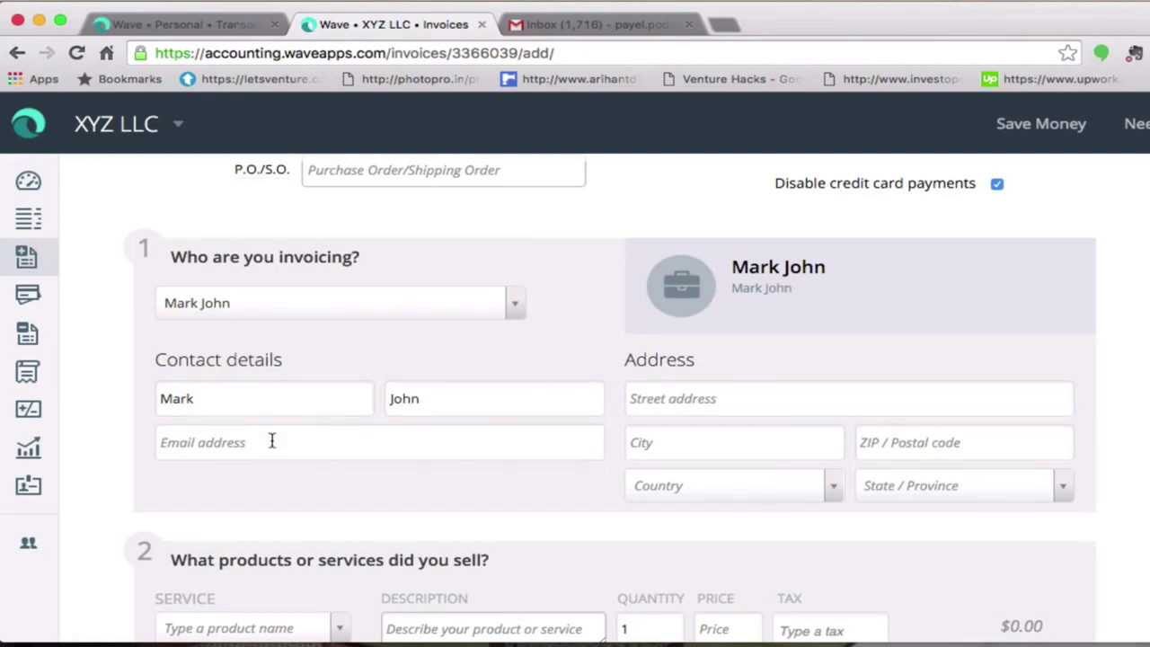
# - Fill in the customer's e-mail address and start entering the street address
pyautogui.scroll(-1, 271, 440)
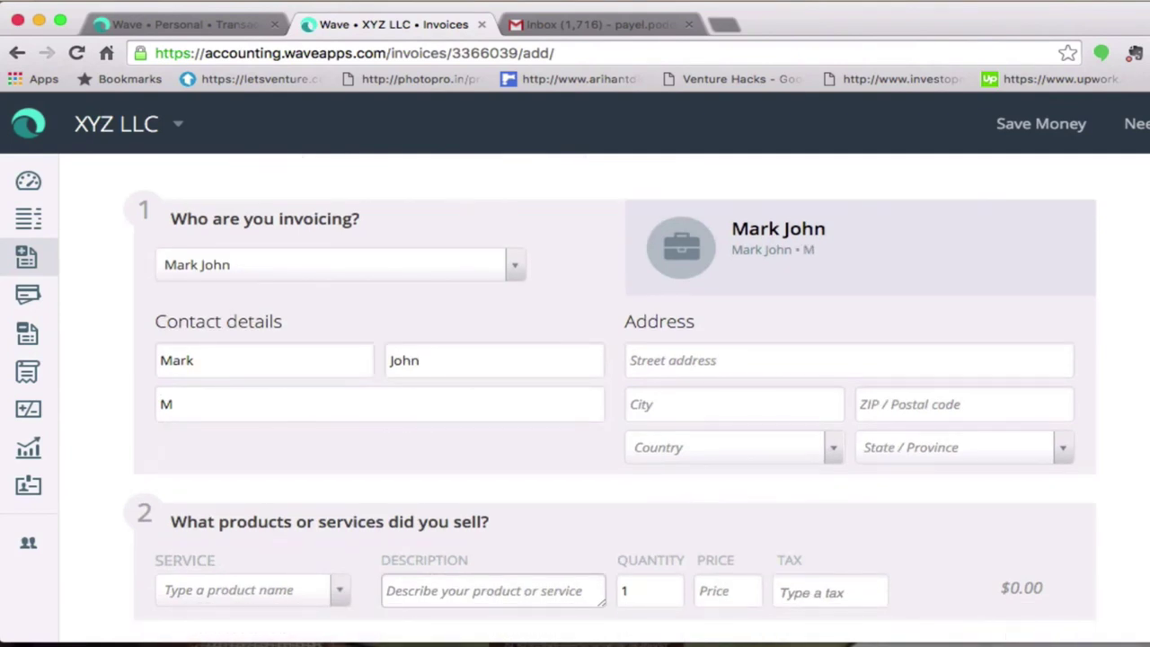
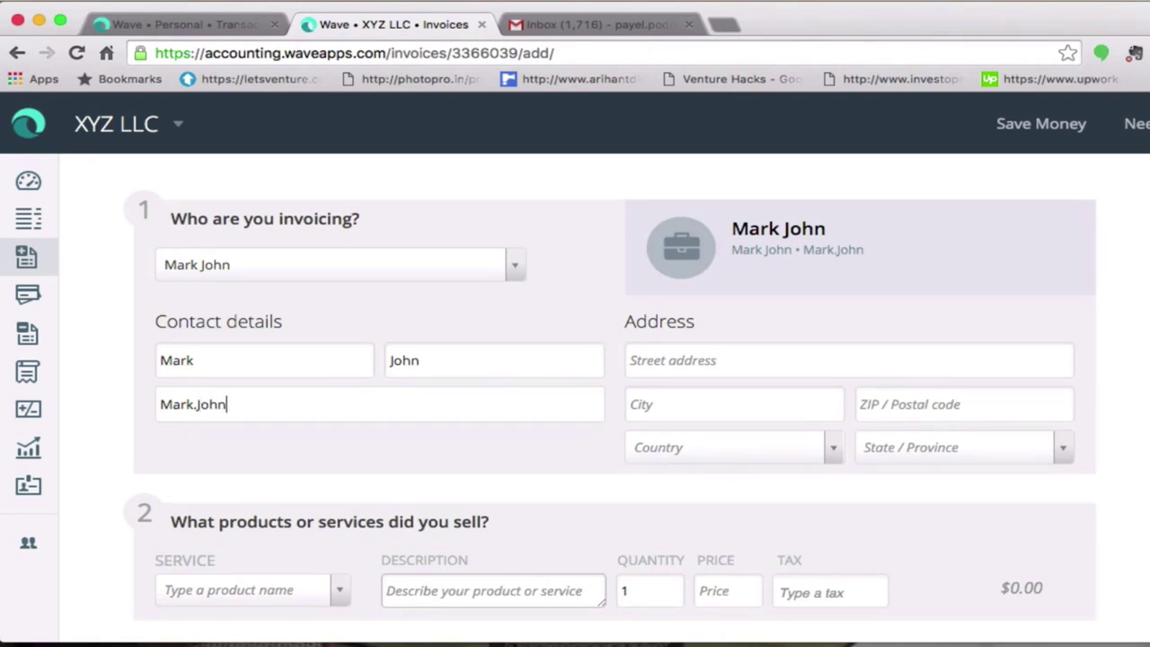
pyautogui.click(161, 405)
pyautogui.write('2')
pyautogui.press('BackSpace')
pyautogui.click(246, 404)
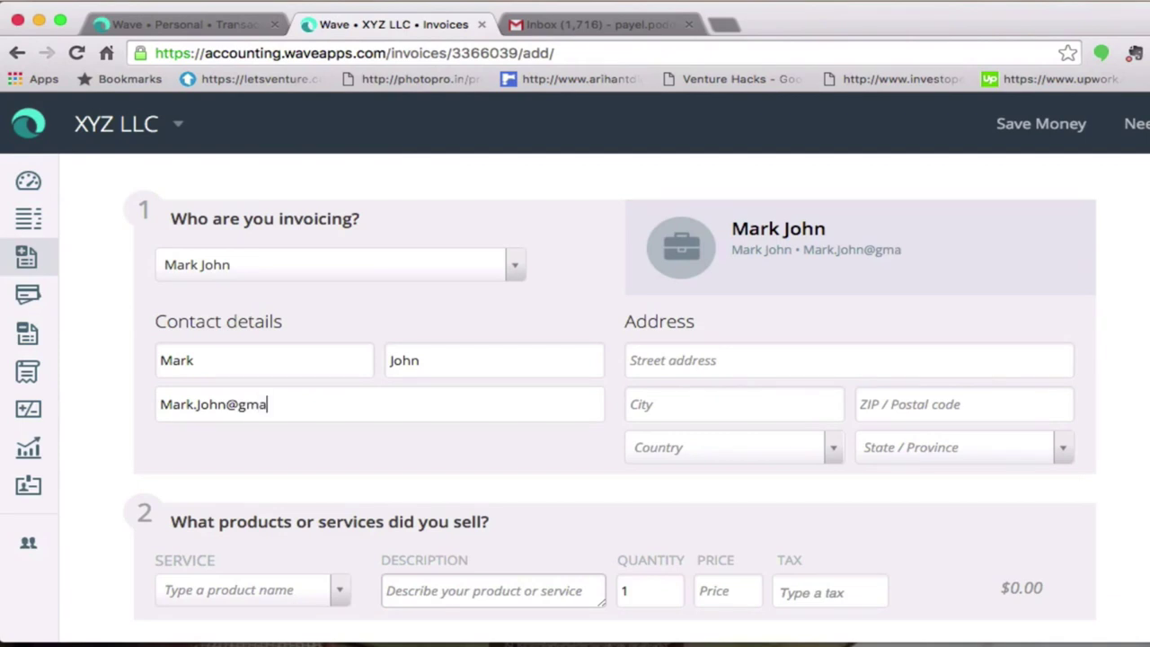
pyautogui.click(778, 374)
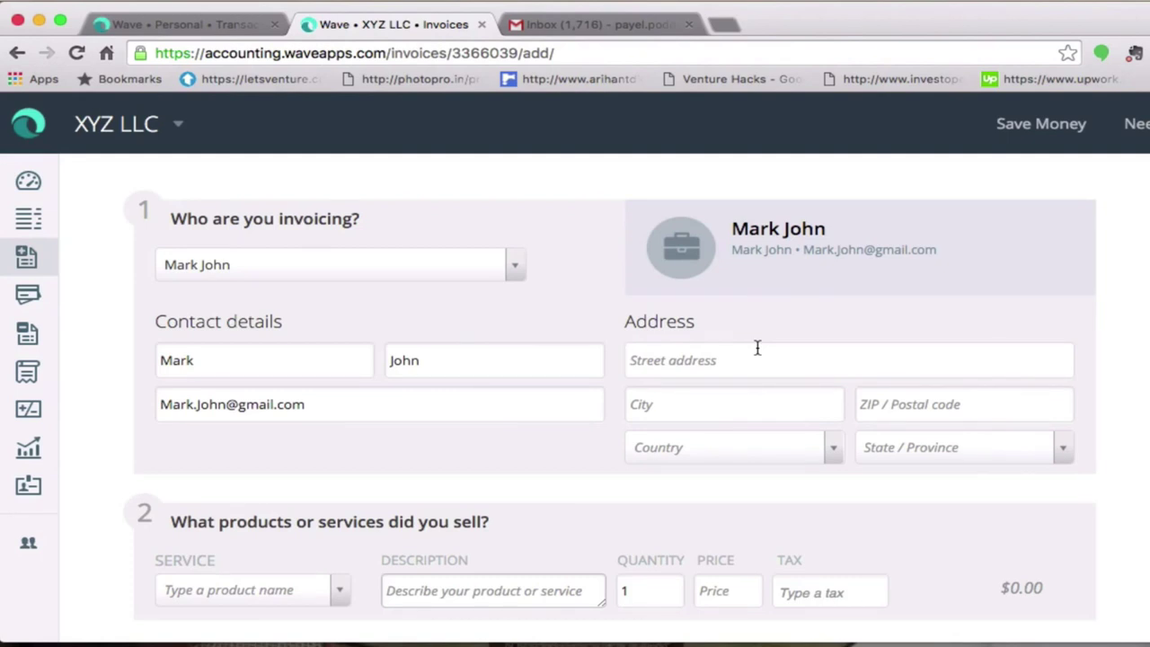
pyautogui.write('s')
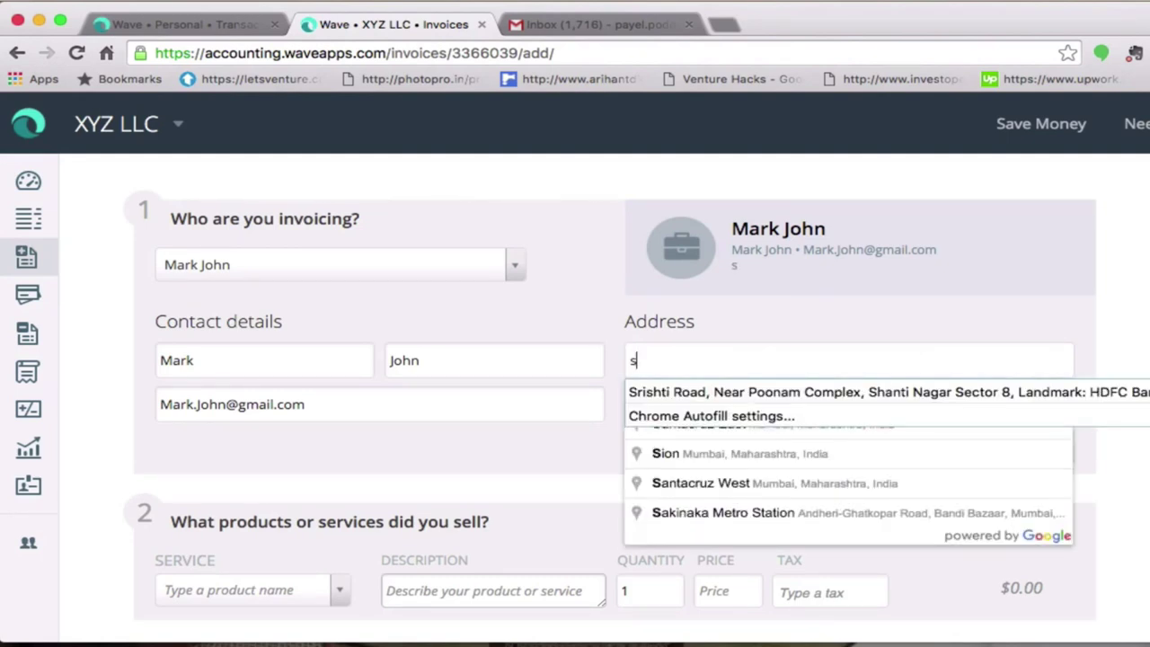
# - Fill the customer's street, city, postal code and country from the saved autofill entry, leaving State blank
pyautogui.click(763, 392)
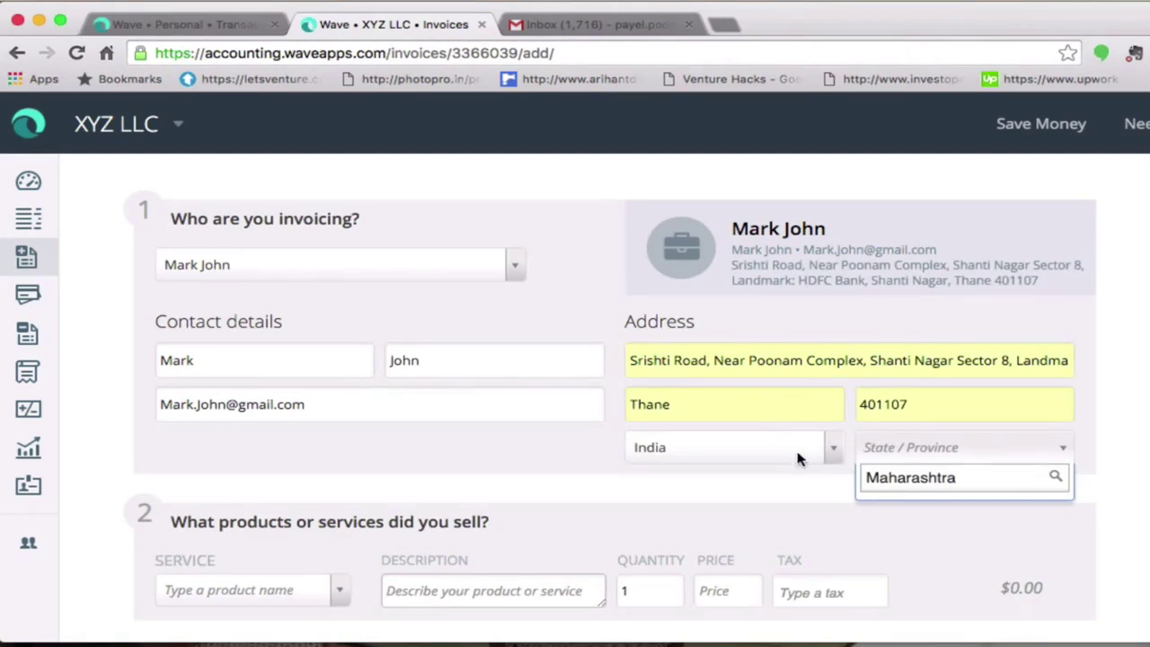
pyautogui.click(1147, 472)
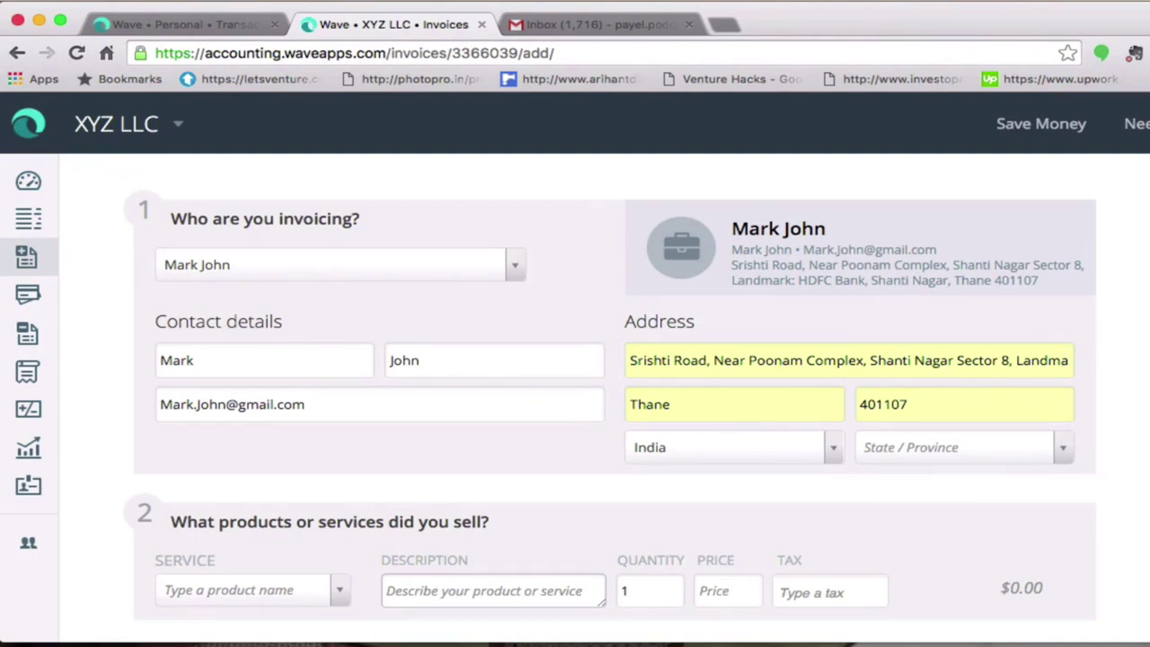
pyautogui.scroll(-3, 1096, 458)
pyautogui.scroll(-3, 461, 498)
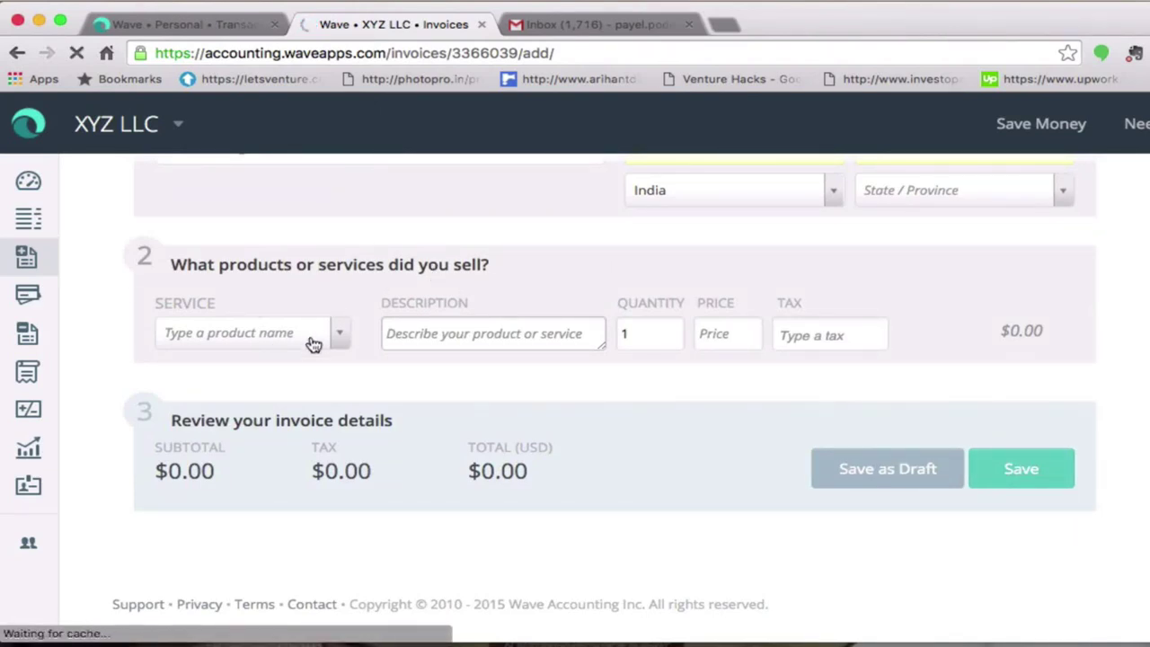
# - Create a new service item 'Material' and place it on the bill's first line
pyautogui.click(346, 339)
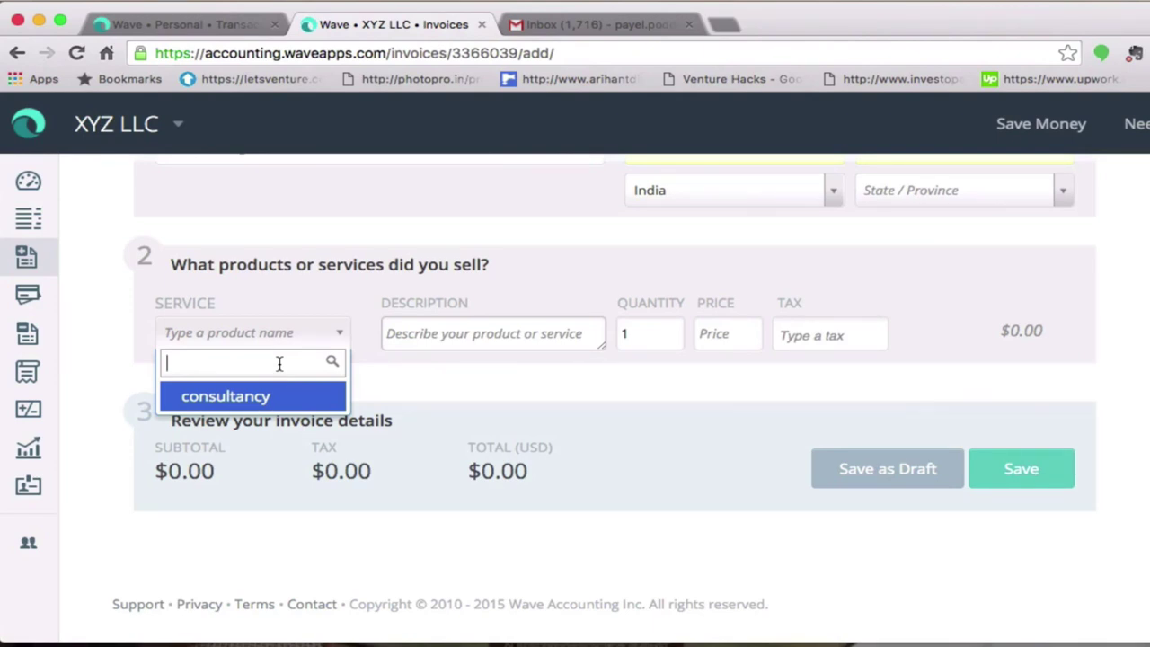
pyautogui.write('Material')
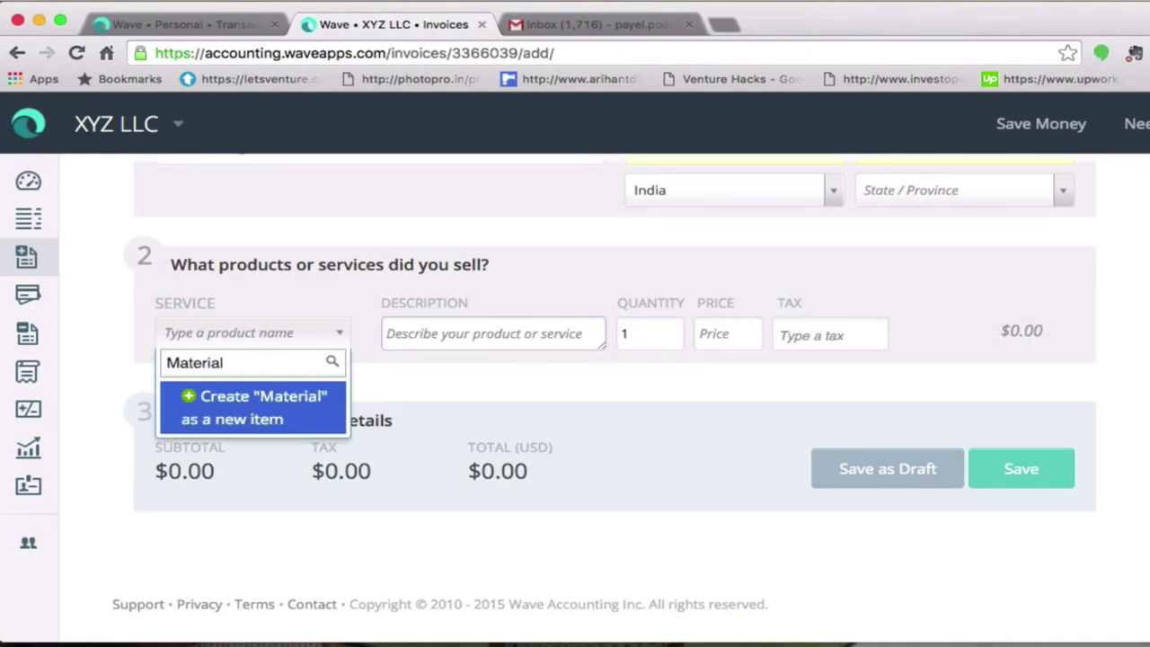
pyautogui.click(190, 401)
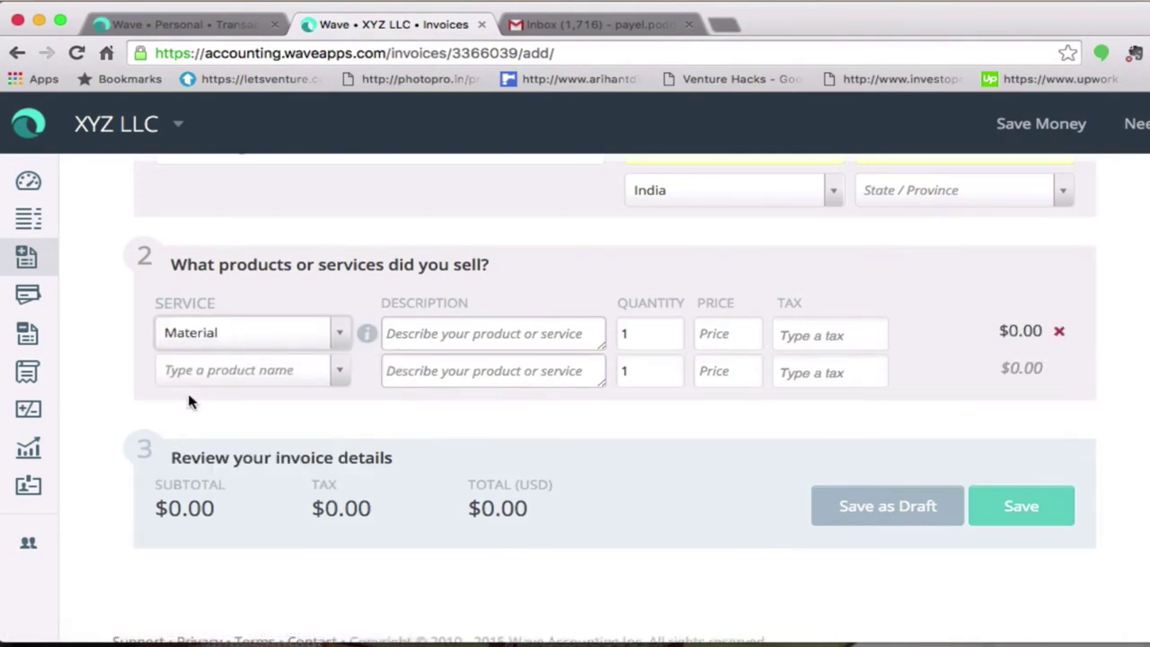
# - Set the Material line to 'sale of product', quantity 12 at price 50, totalling $600.00
pyautogui.click(532, 338)
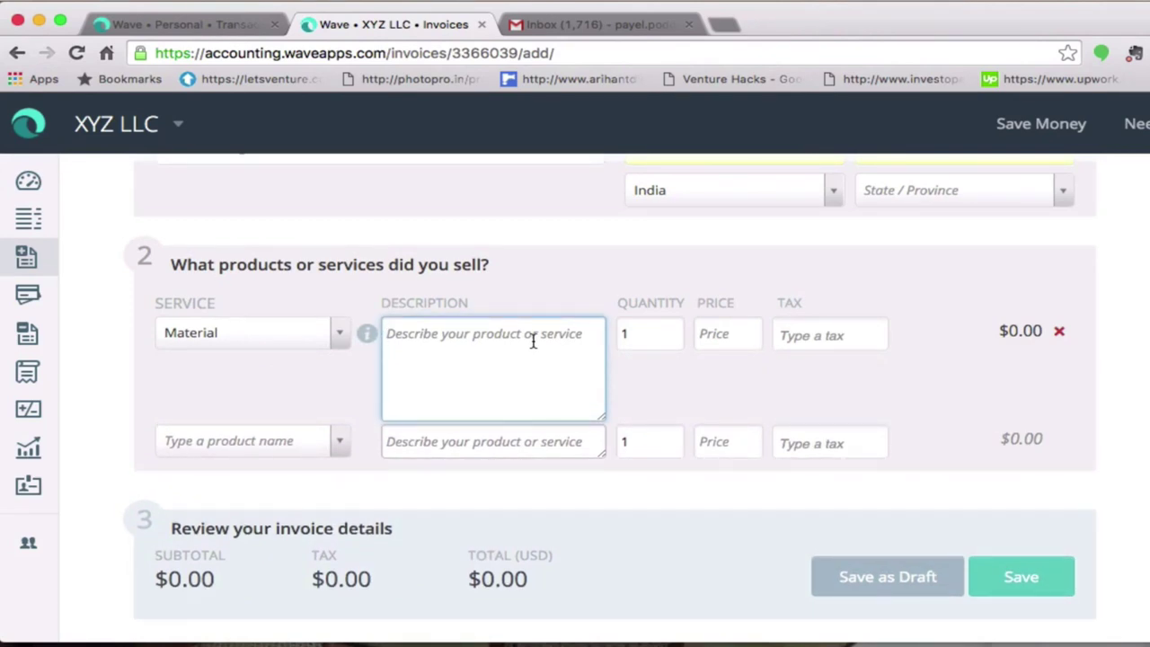
pyautogui.write('sale ')
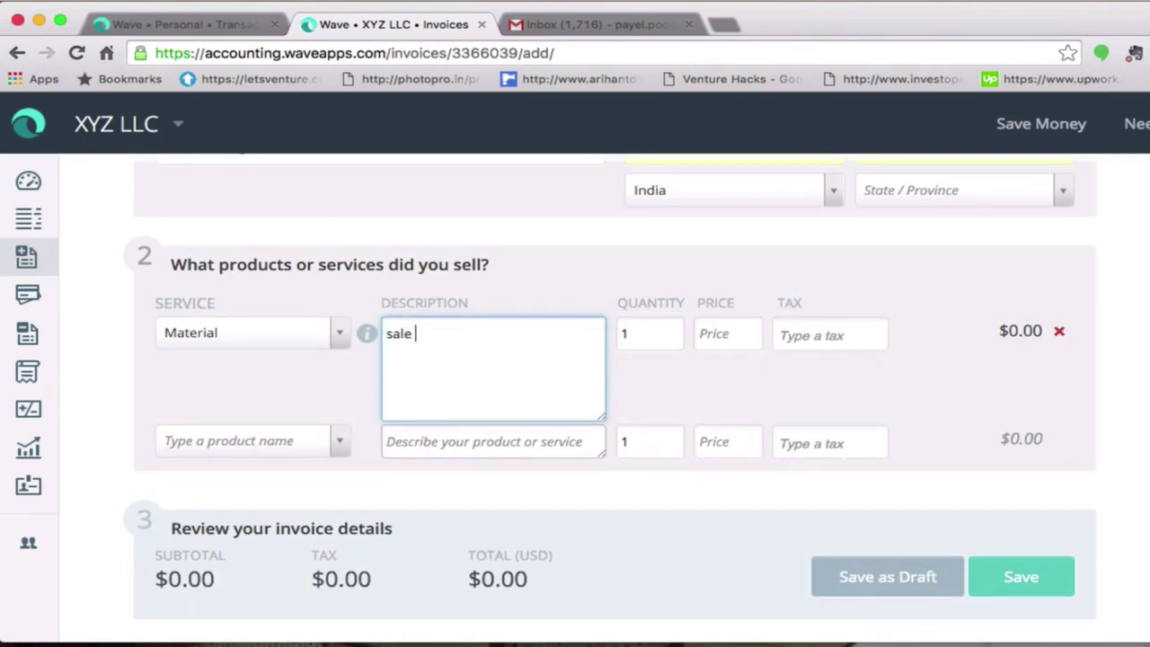
pyautogui.write('of product')
pyautogui.click(665, 332)
pyautogui.write('2')
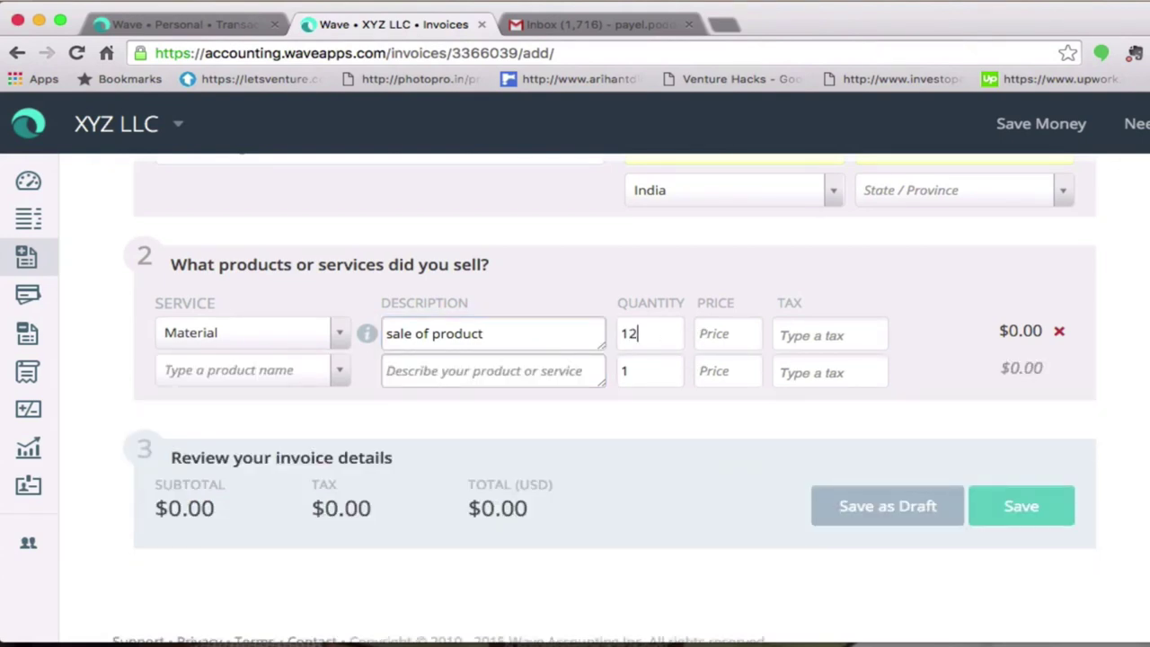
pyautogui.click(742, 333)
pyautogui.write('50')
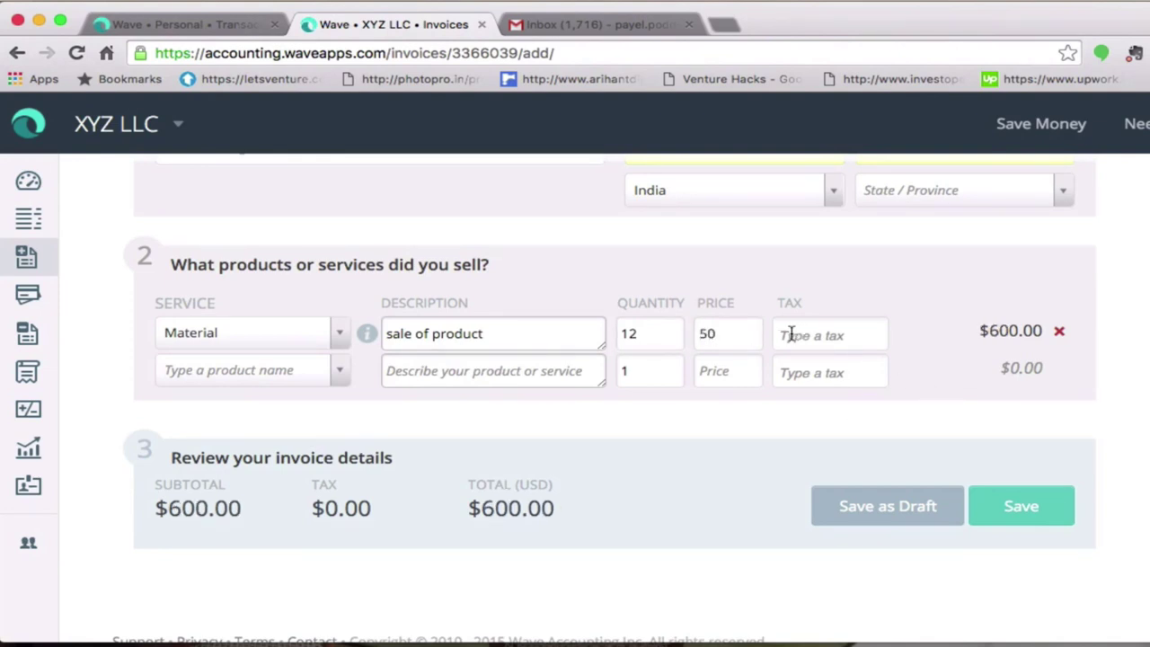
pyautogui.click(818, 336)
# - Leave the second line empty and save the invoice as Bill #100
pyautogui.click(239, 374)
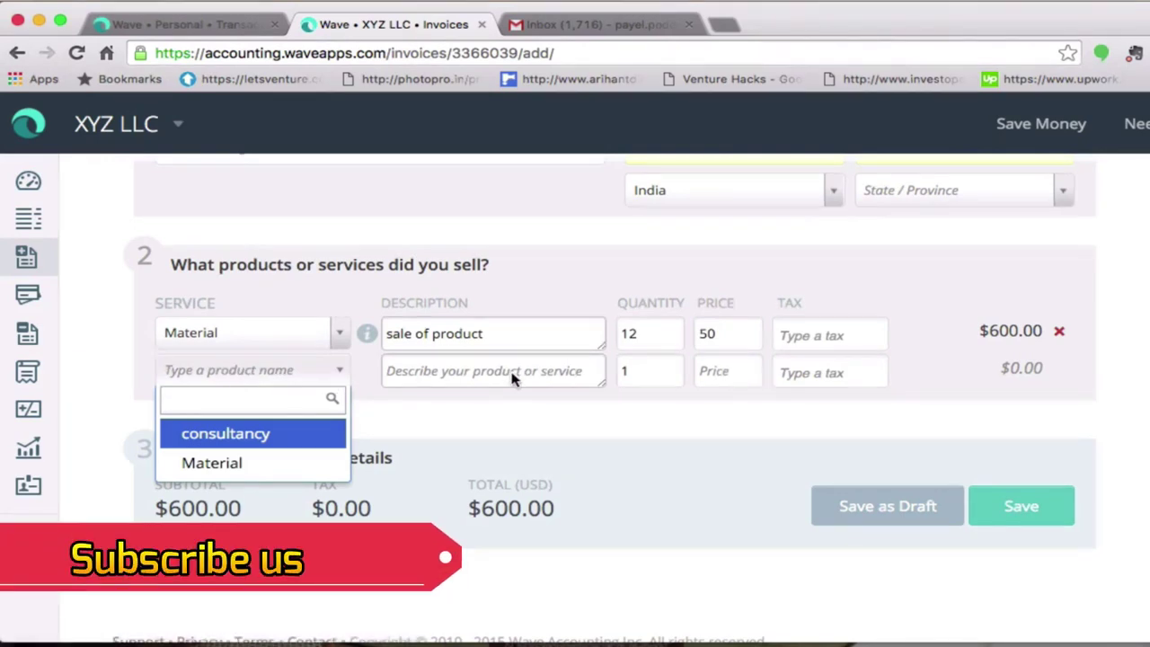
pyautogui.click(916, 364)
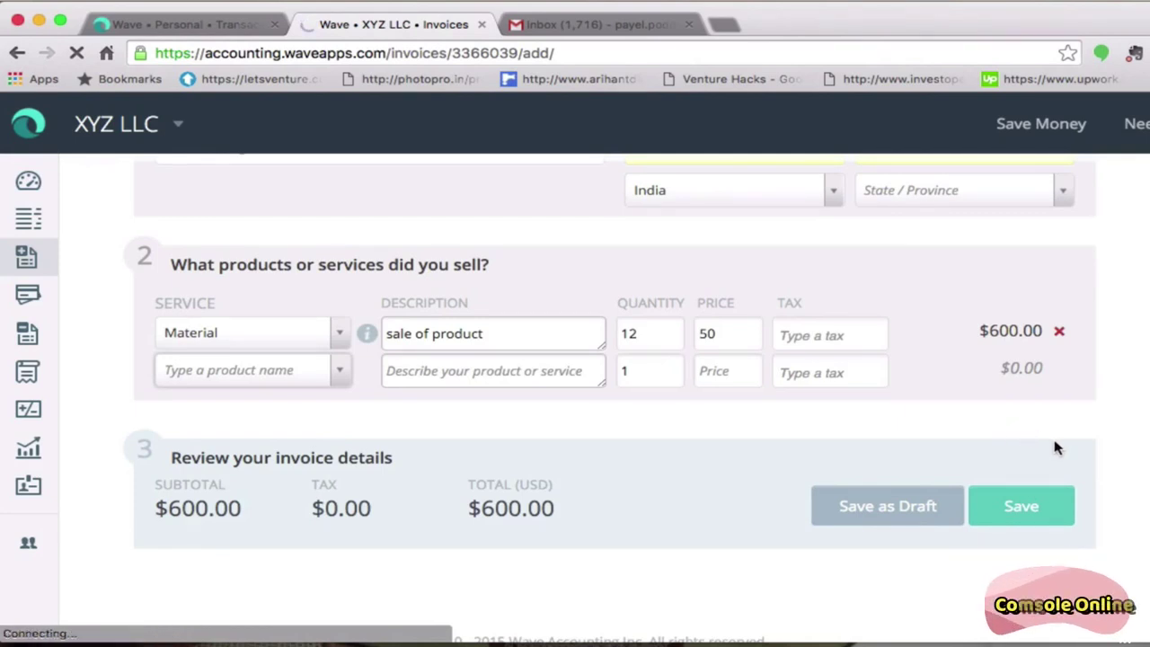
pyautogui.click(1022, 508)
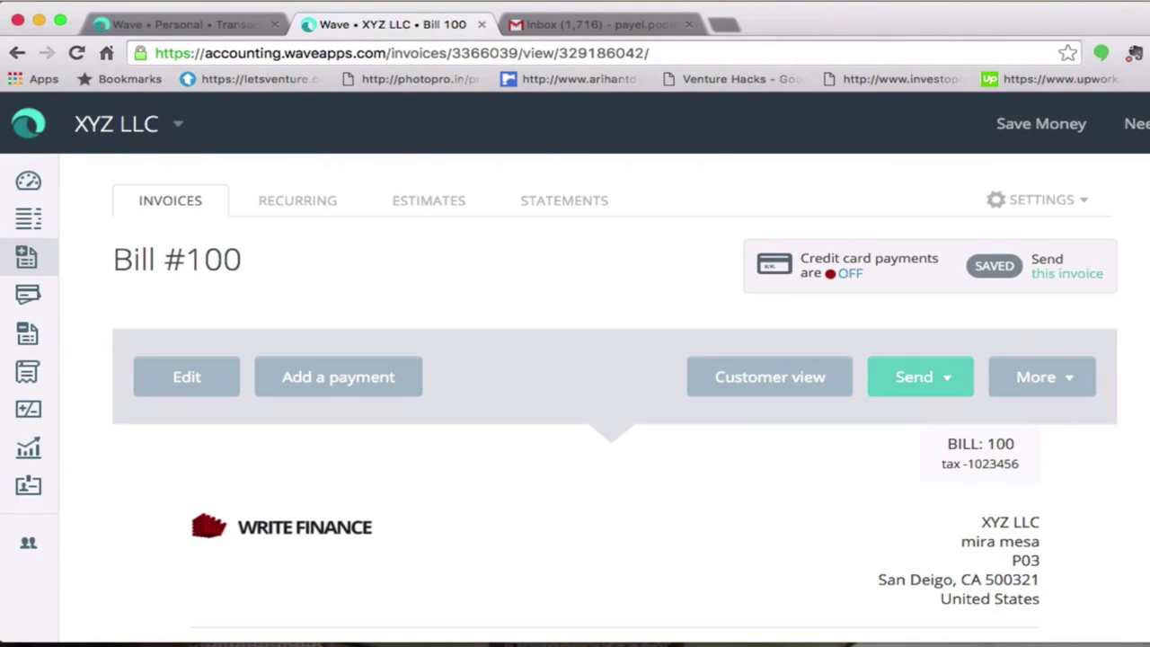
pyautogui.scroll(-3, 615, 406)
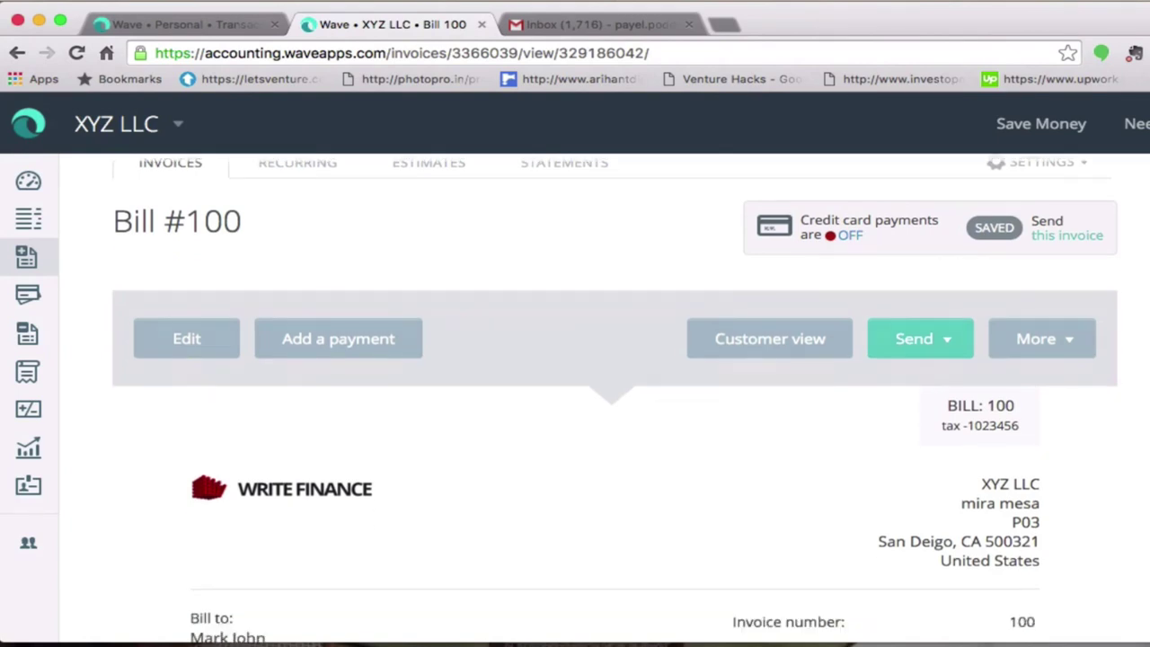
pyautogui.scroll(-5, 615, 400)
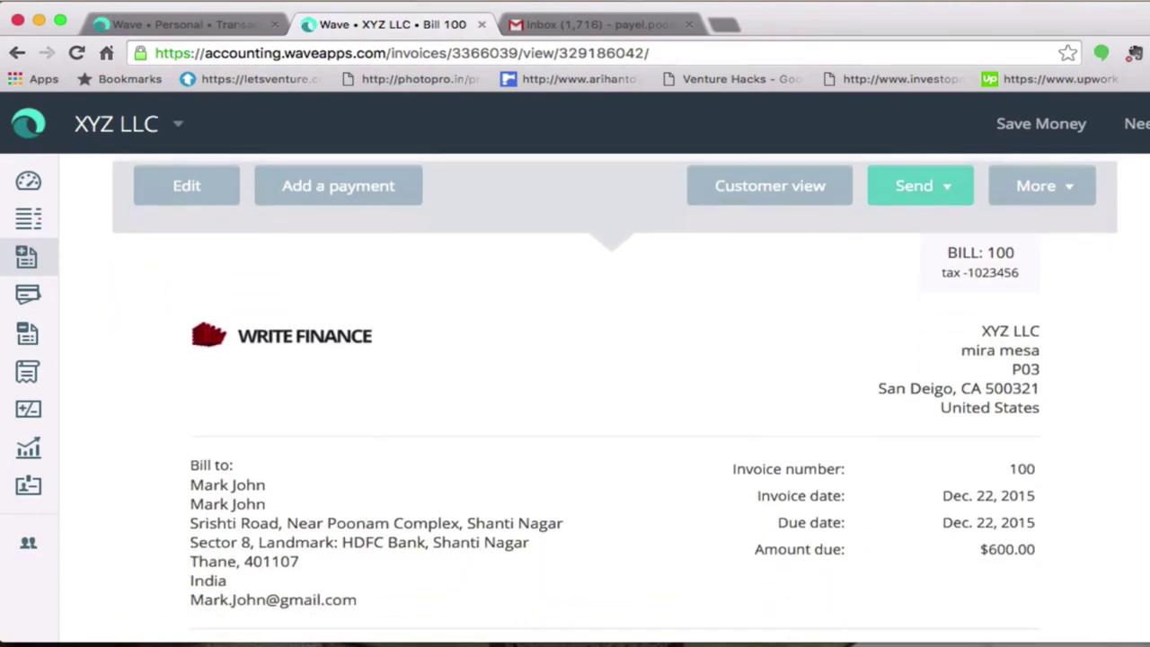
pyautogui.scroll(-6, 615, 399)
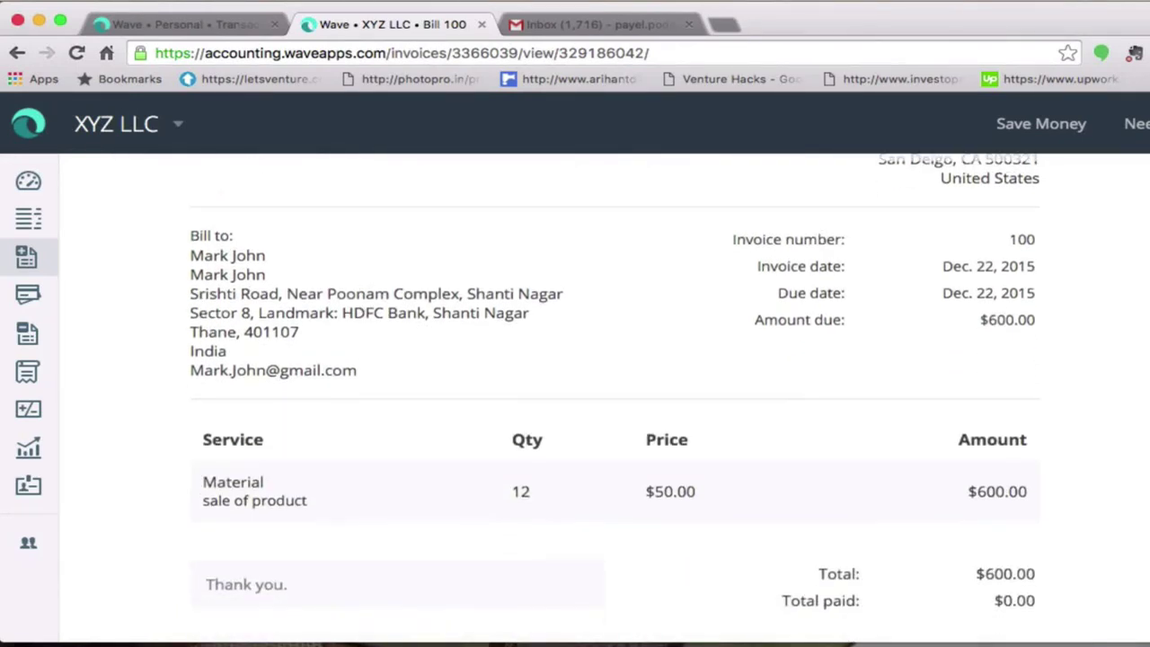
pyautogui.scroll(-3, 614, 400)
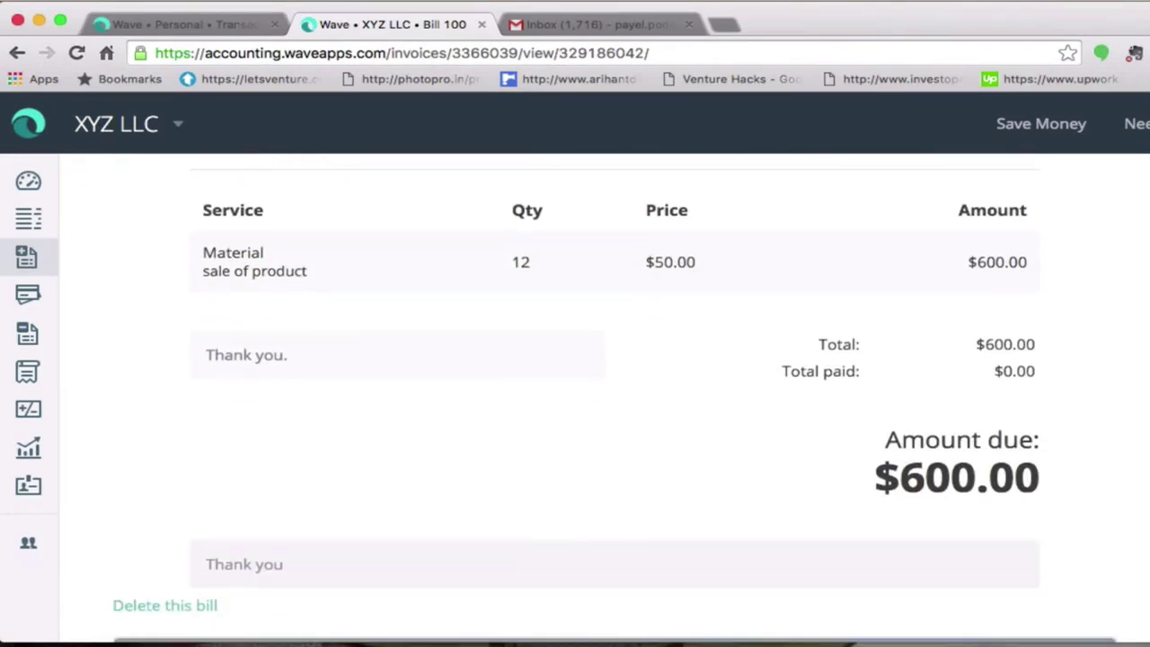
pyautogui.scroll(-4, 615, 400)
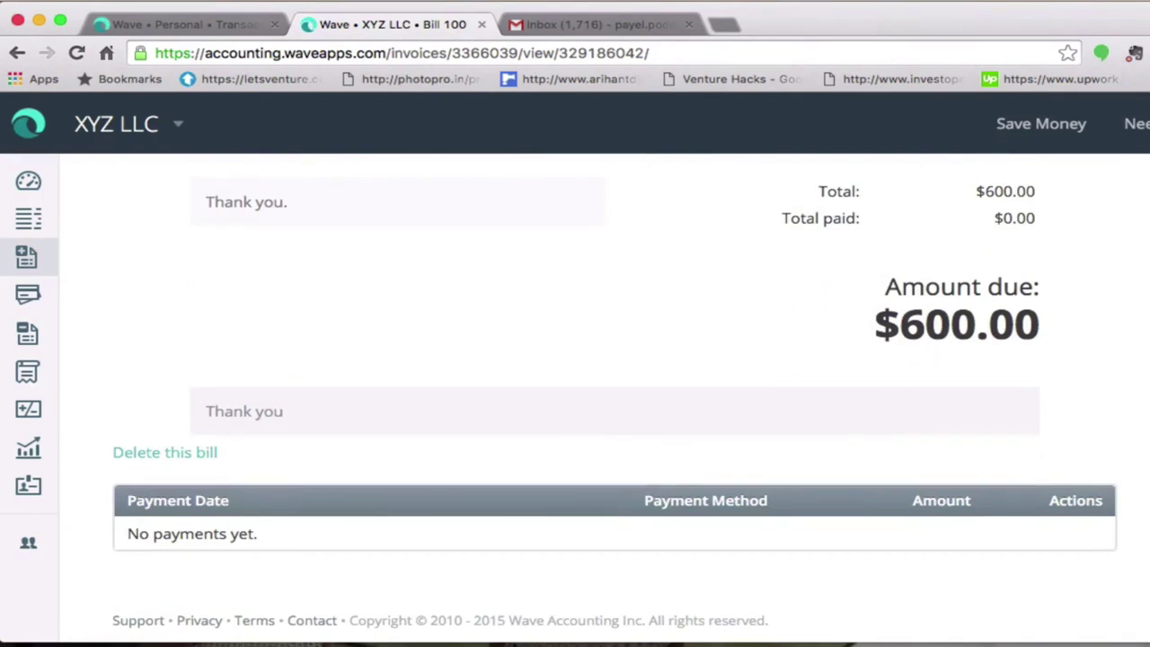
pyautogui.scroll(14, 615, 399)
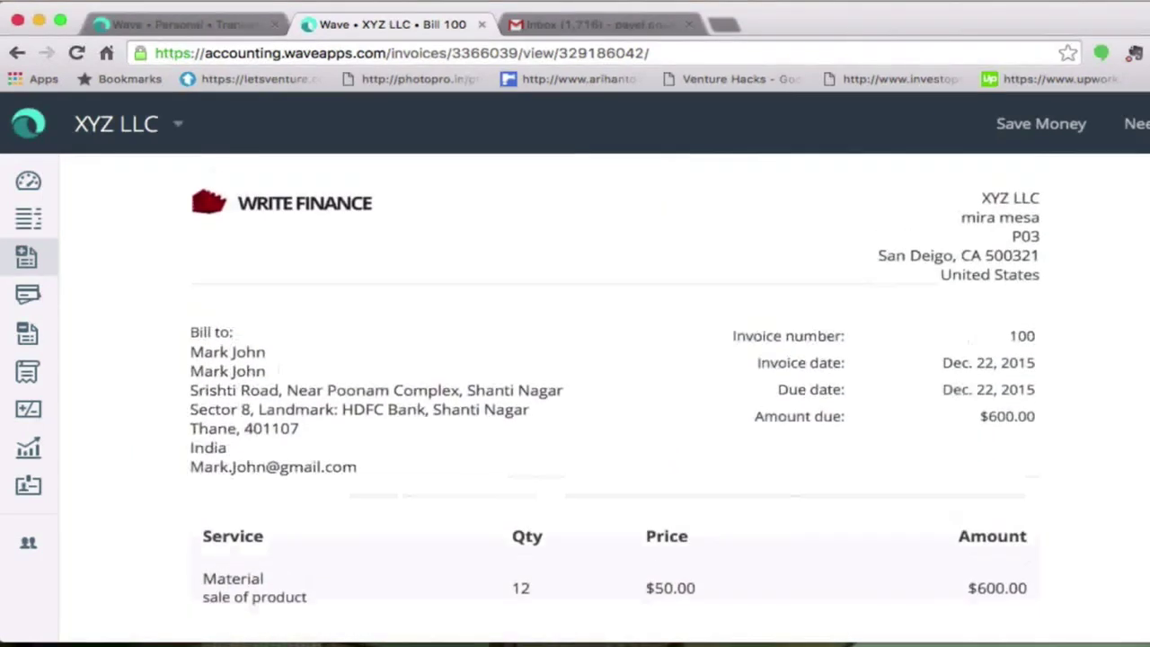
pyautogui.scroll(6, 615, 400)
pyautogui.scroll(2, 614, 400)
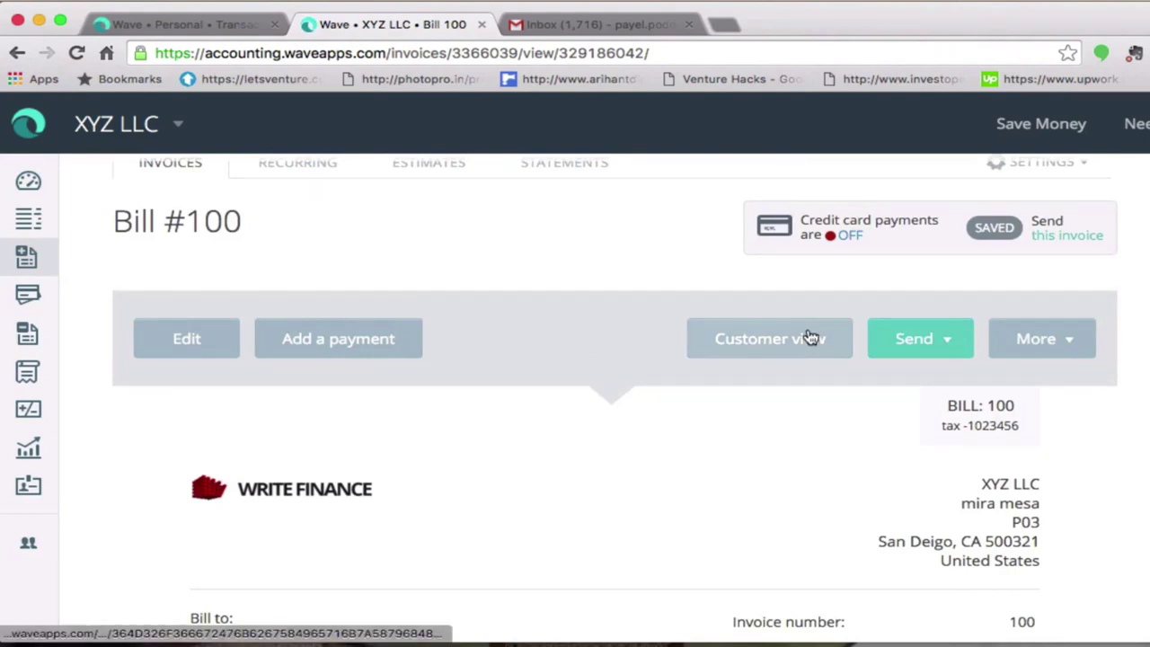
# - Preview the customer's web copy of Bill 100, showing $600.00 due December 22, 2015
pyautogui.click(811, 337)
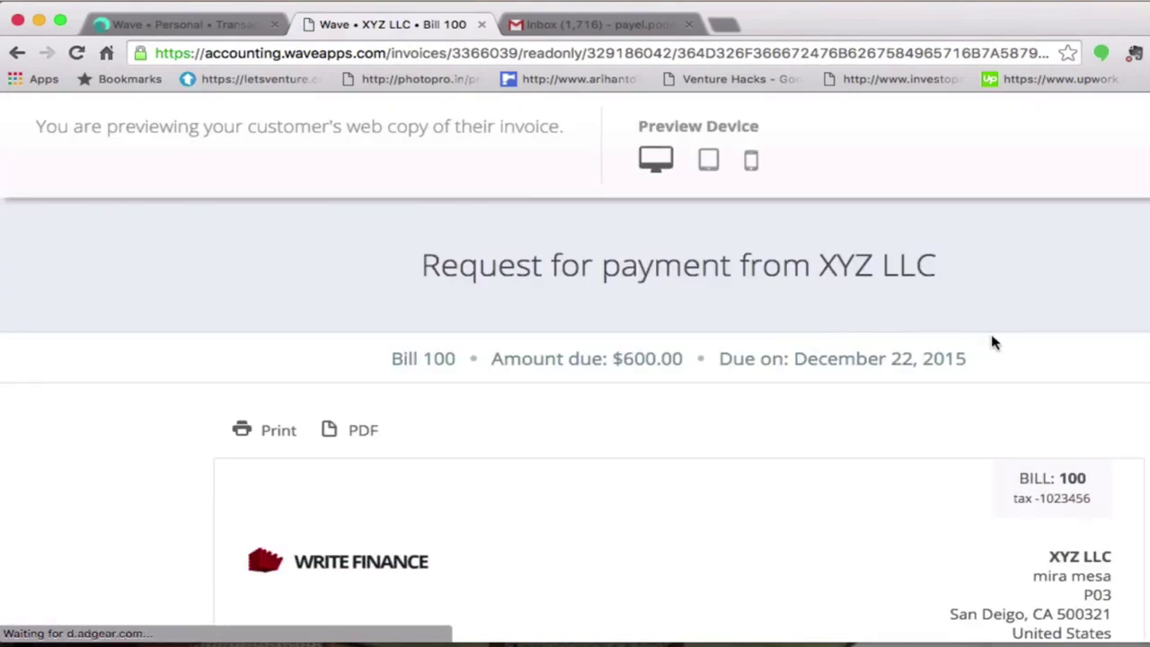
pyautogui.scroll(-2, 575, 428)
pyautogui.scroll(2, 575, 428)
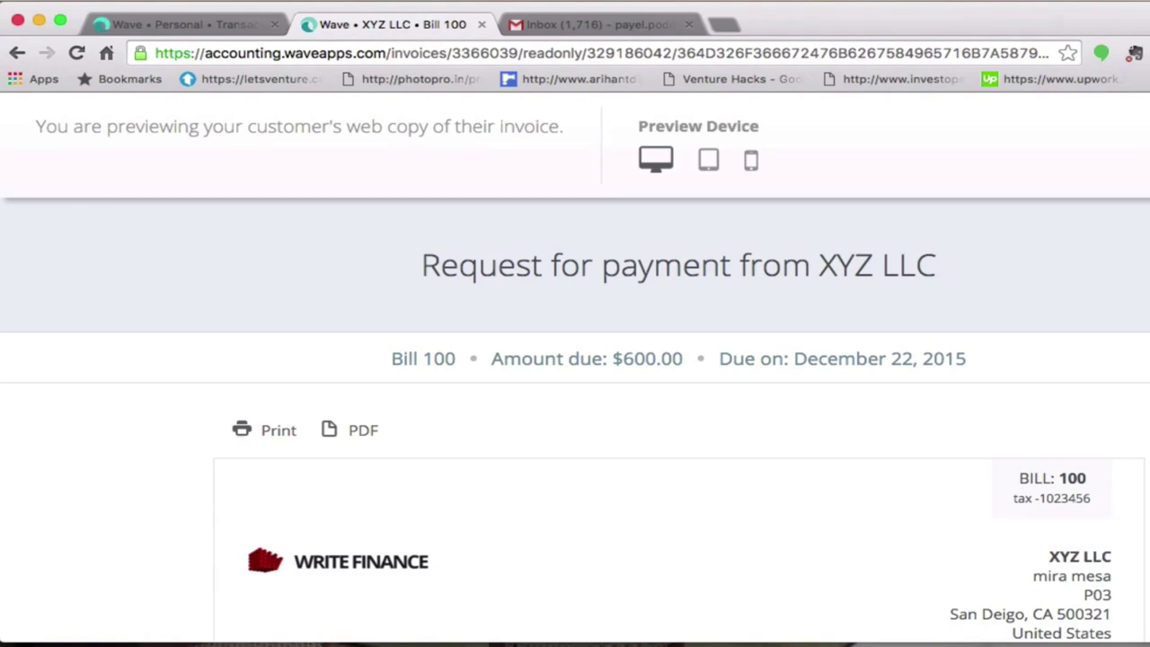
pyautogui.scroll(-2, 576, 428)
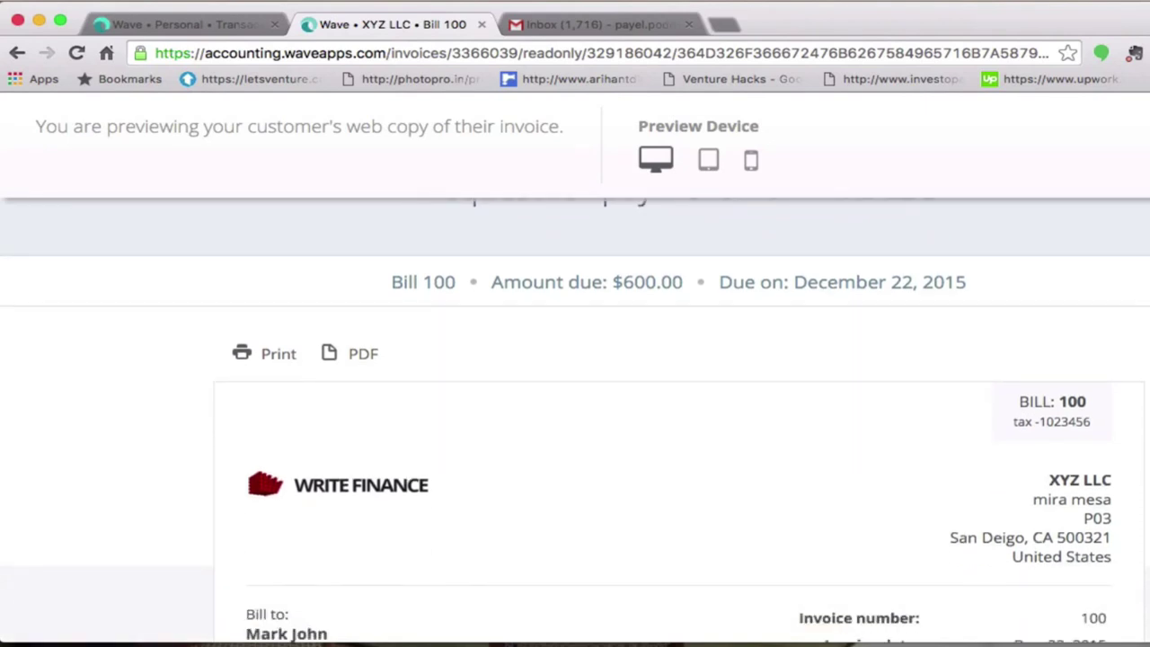
pyautogui.scroll(-2, 575, 420)
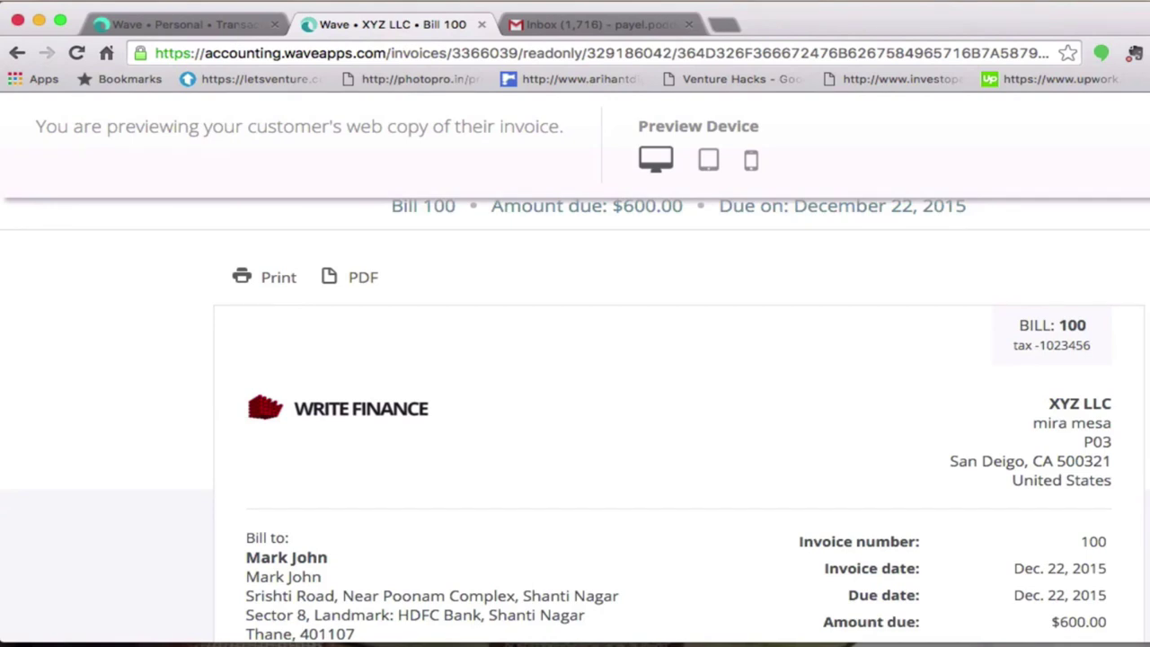
pyautogui.scroll(-2, 575, 421)
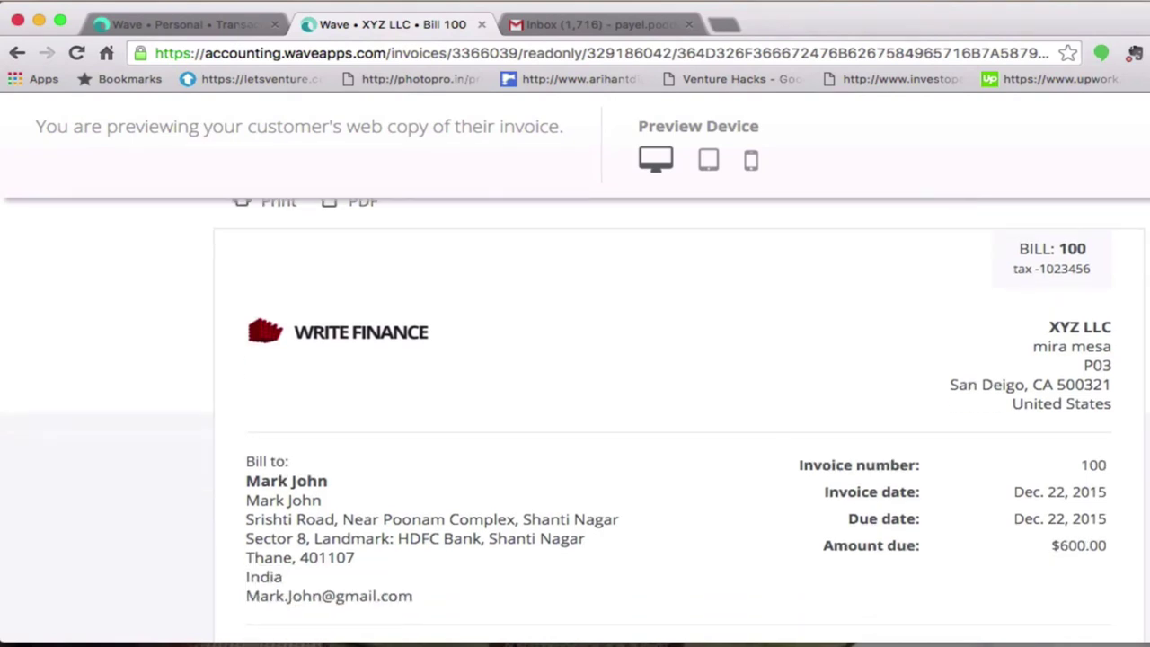
pyautogui.scroll(-5, 575, 421)
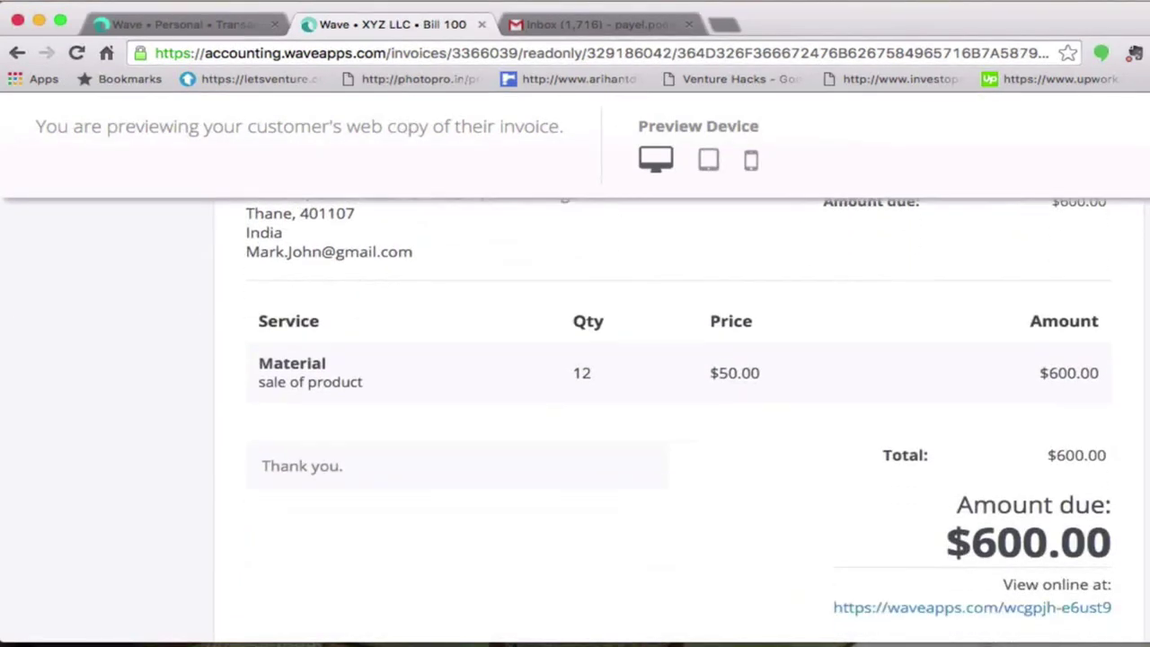
pyautogui.scroll(-2, 575, 420)
pyautogui.scroll(8, 575, 421)
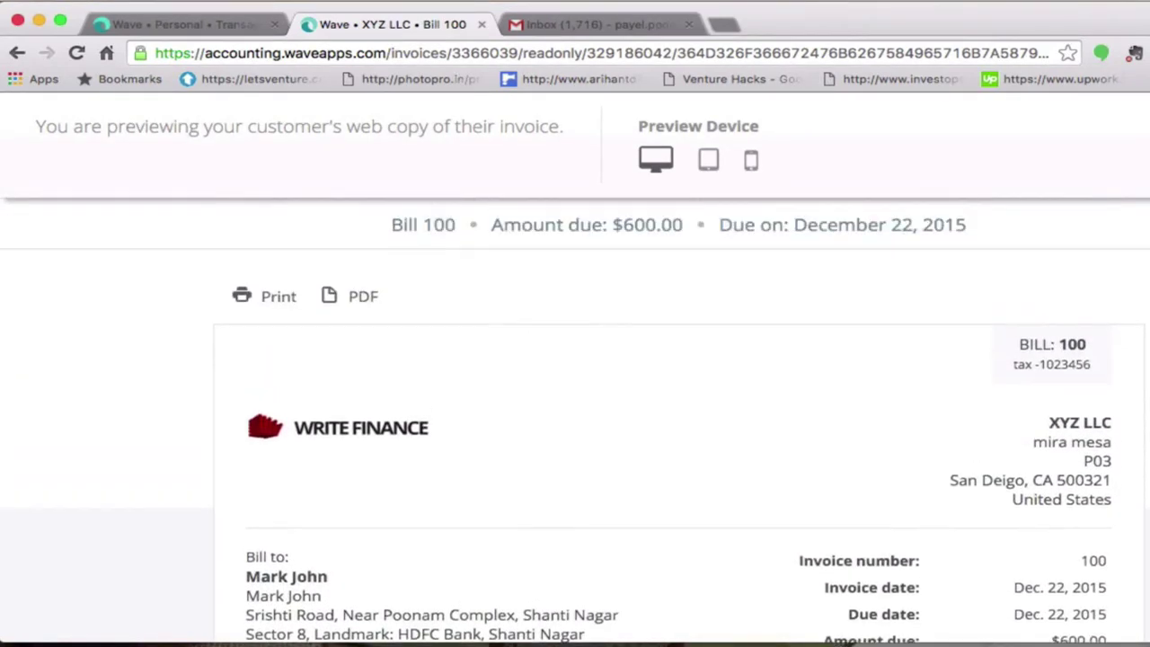
pyautogui.scroll(2, 575, 420)
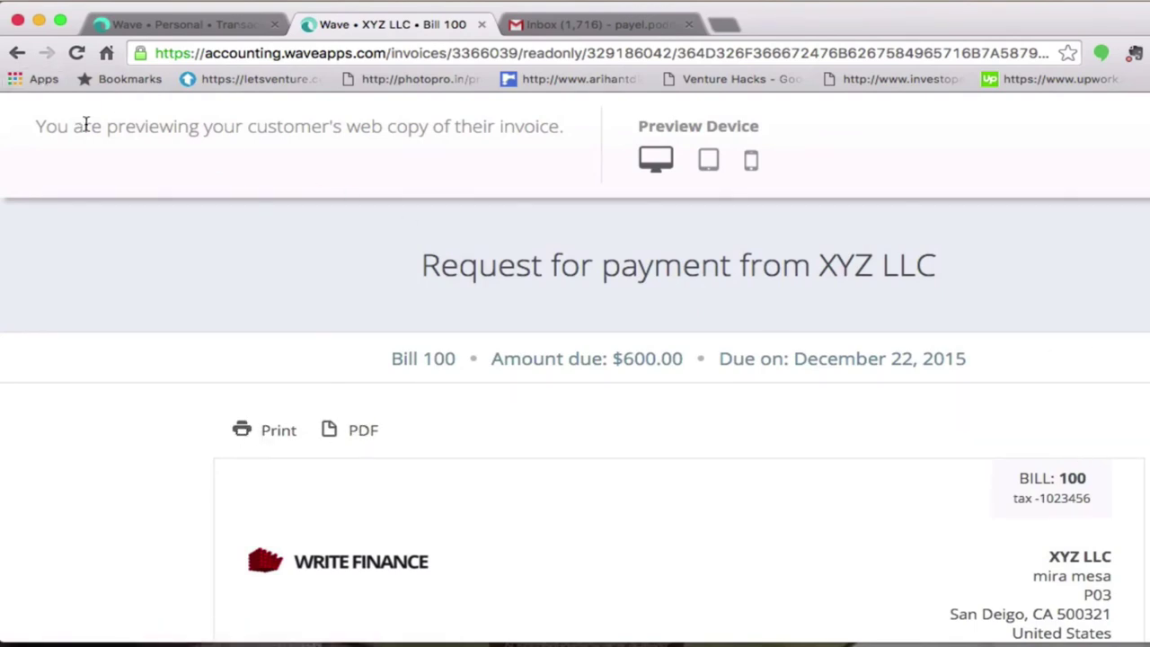
# - Switch the customer preview to tablet, then phone size, and scroll through the mobile layout
pyautogui.click(709, 163)
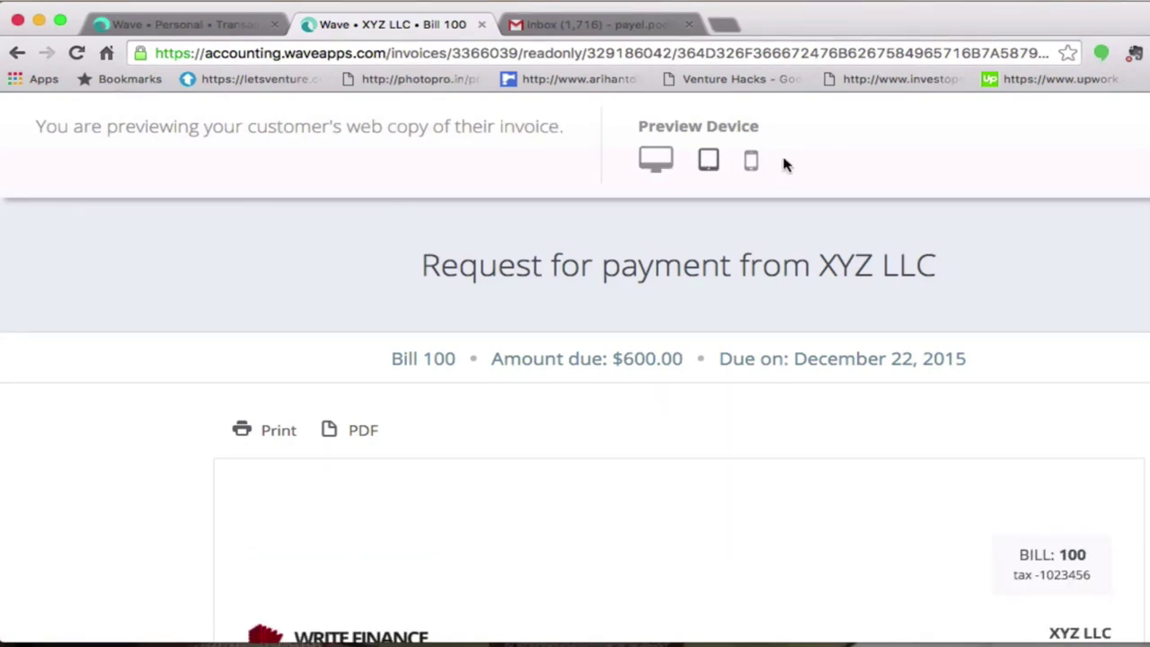
pyautogui.click(752, 164)
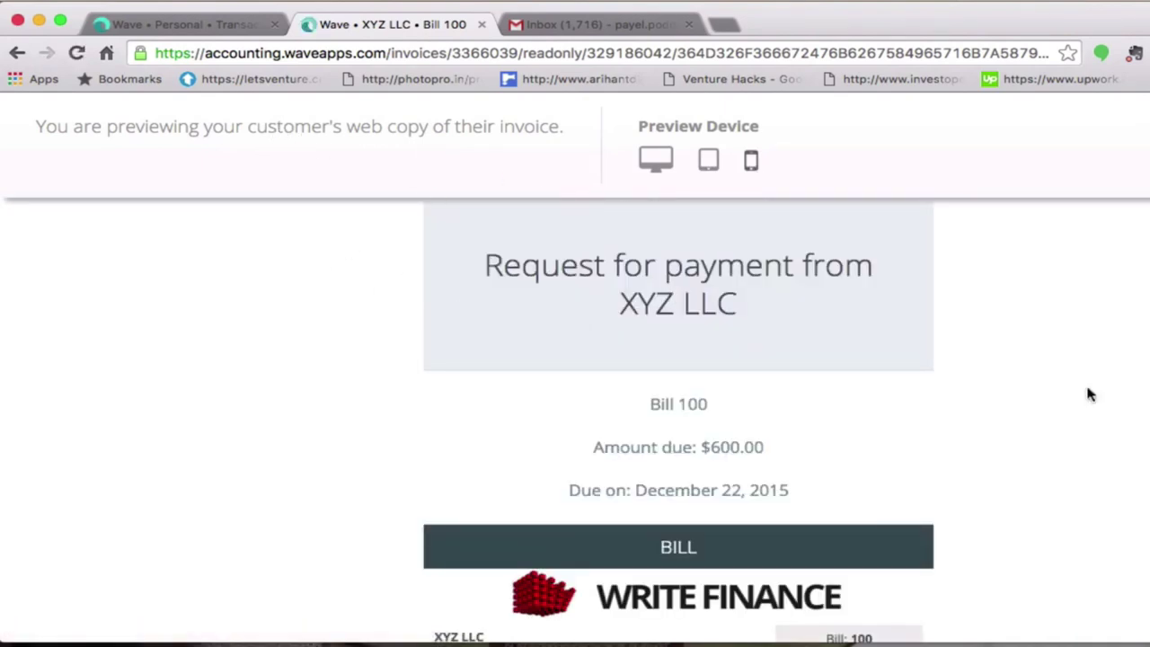
pyautogui.scroll(-5, 575, 359)
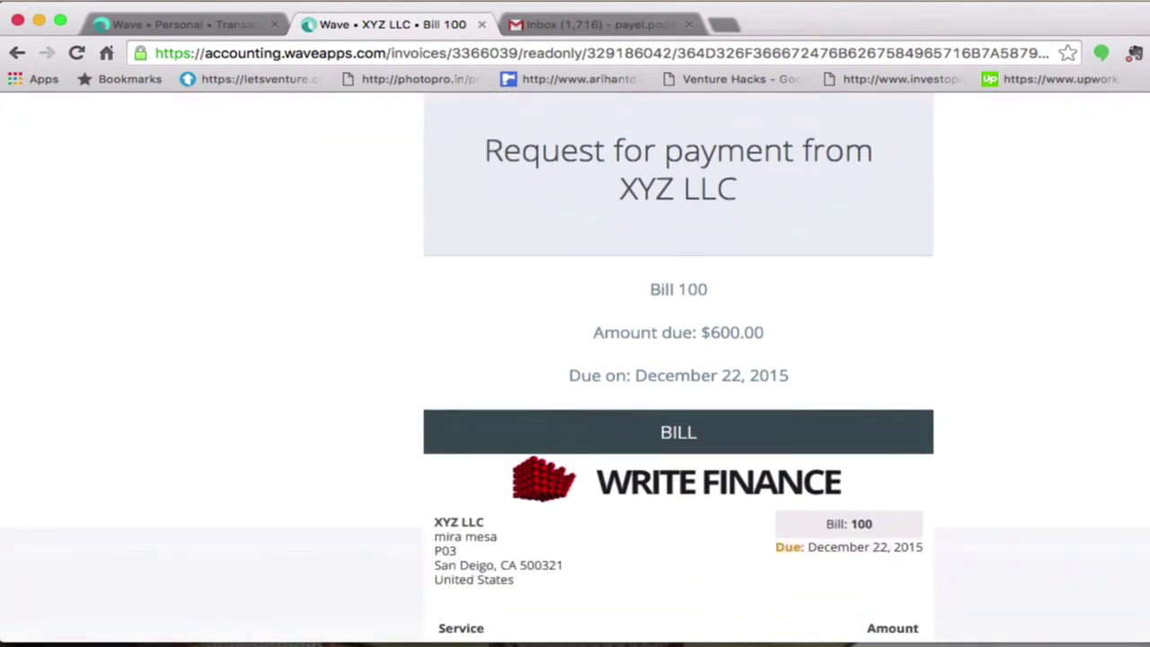
pyautogui.scroll(-1, 575, 371)
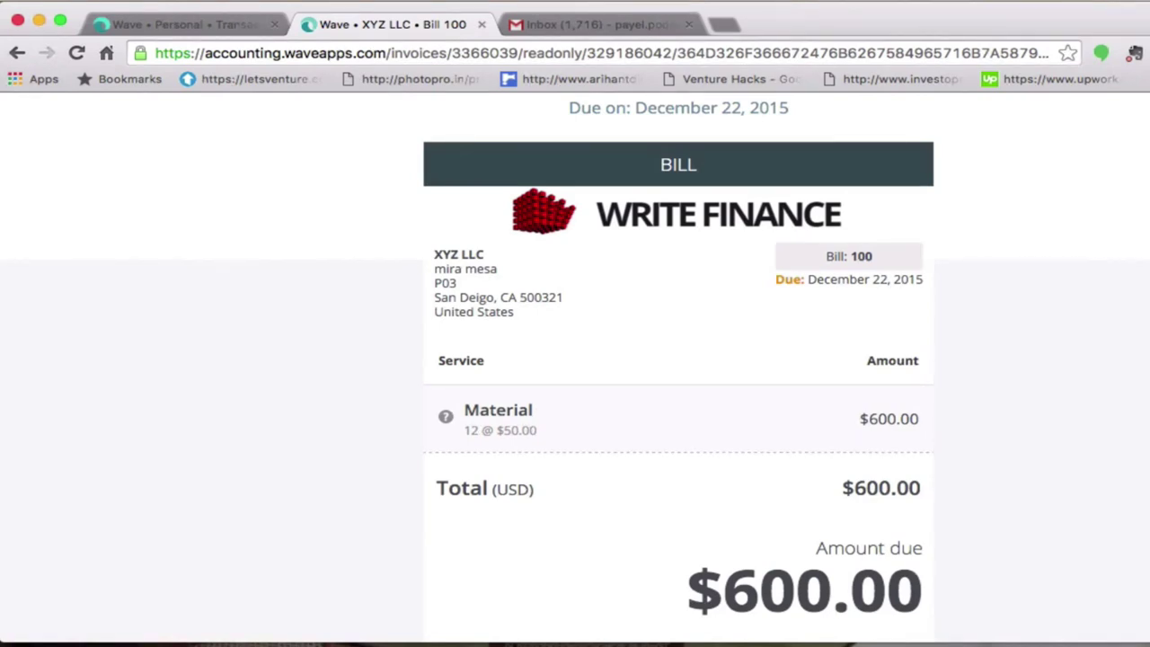
pyautogui.scroll(-1, 575, 359)
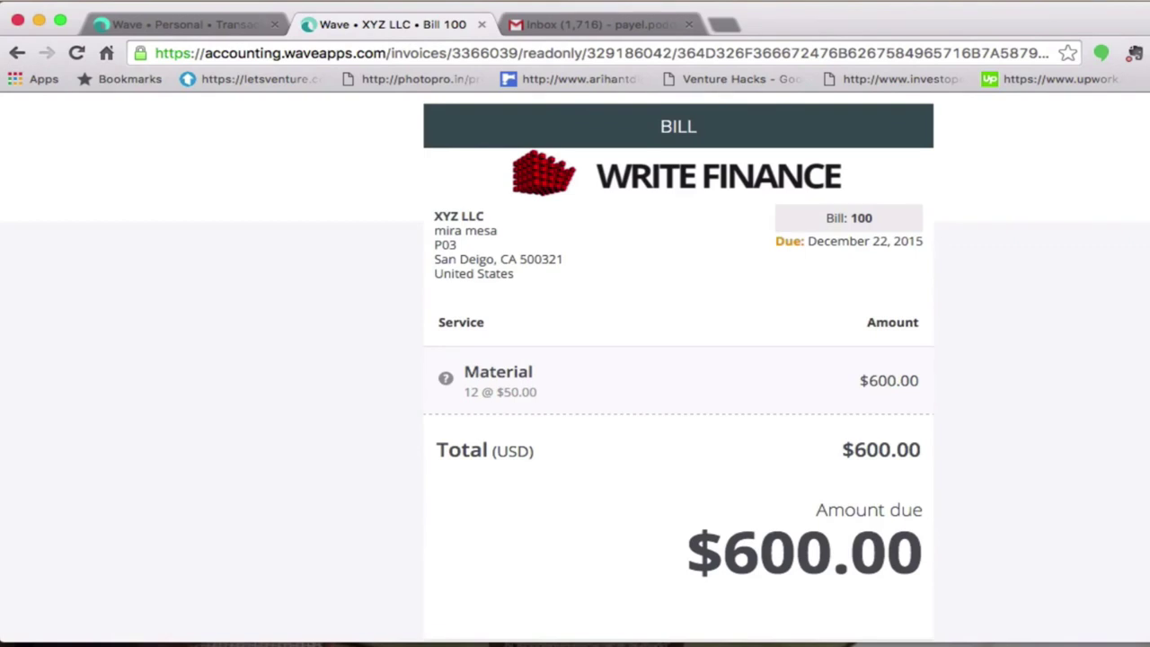
pyautogui.scroll(-2, 575, 360)
pyautogui.scroll(1, 575, 359)
pyautogui.scroll(-1, 575, 359)
pyautogui.scroll(4, 575, 359)
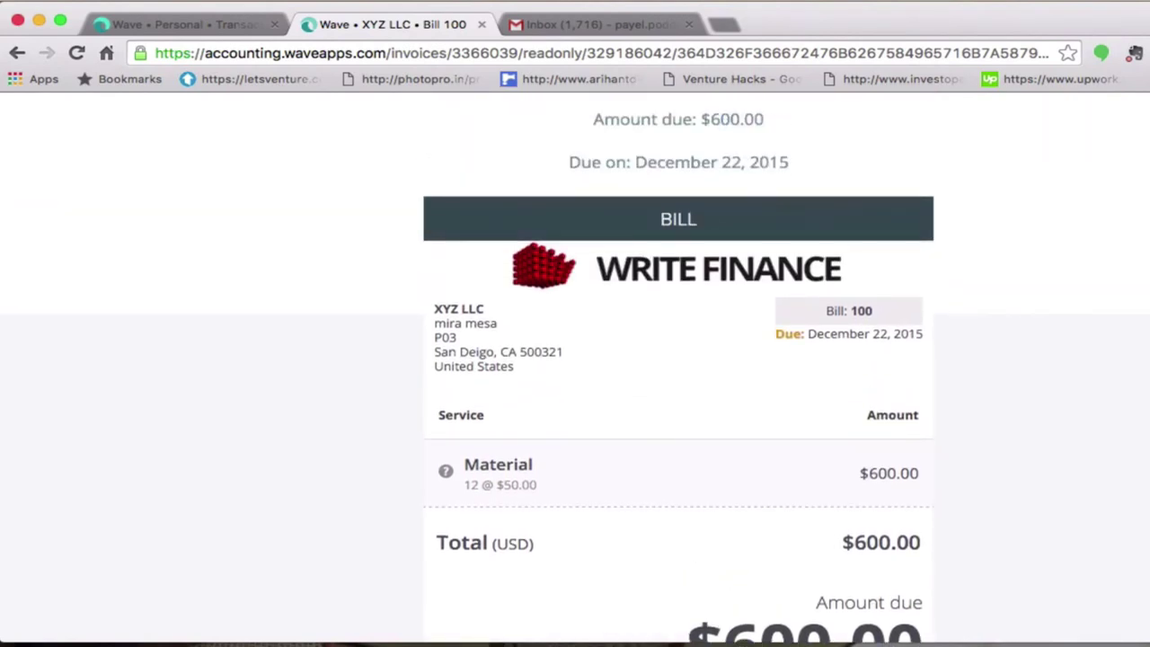
pyautogui.scroll(5, 575, 359)
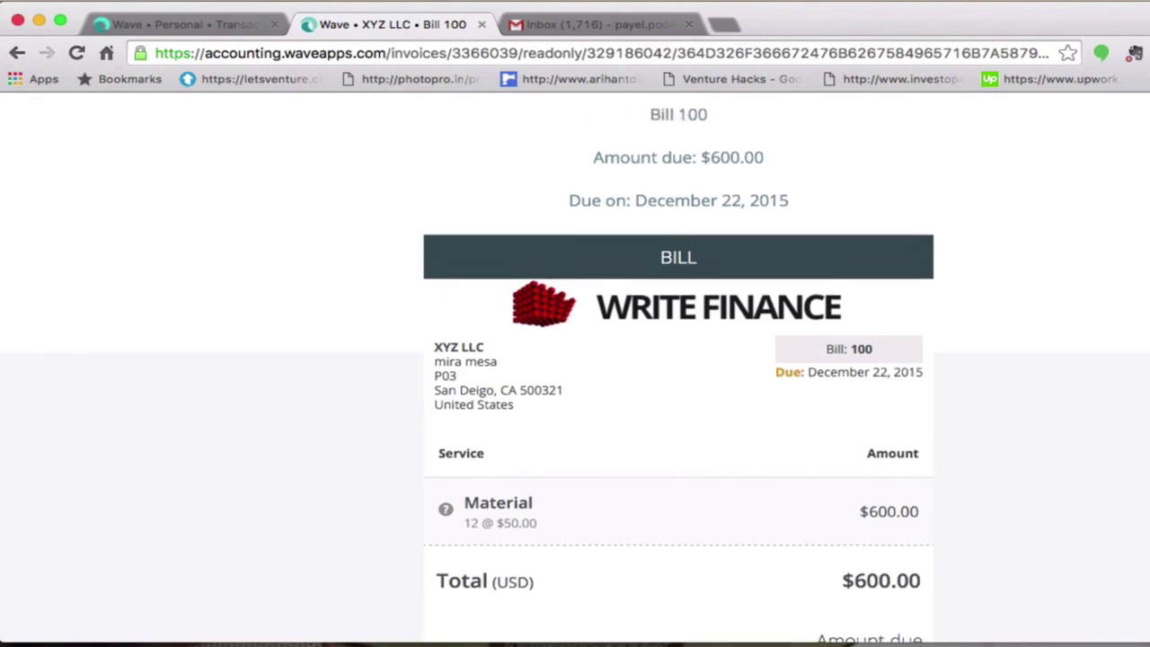
pyautogui.scroll(2, 575, 359)
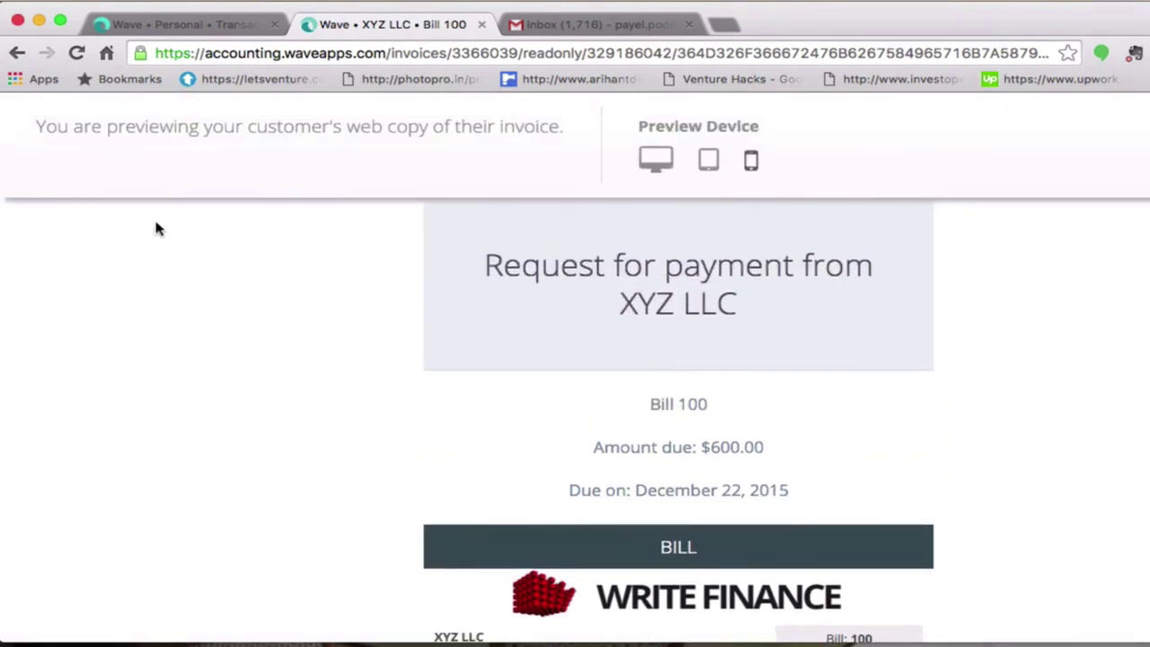
# - Return to Bill #100's page and open its More actions list
pyautogui.click(15, 54)
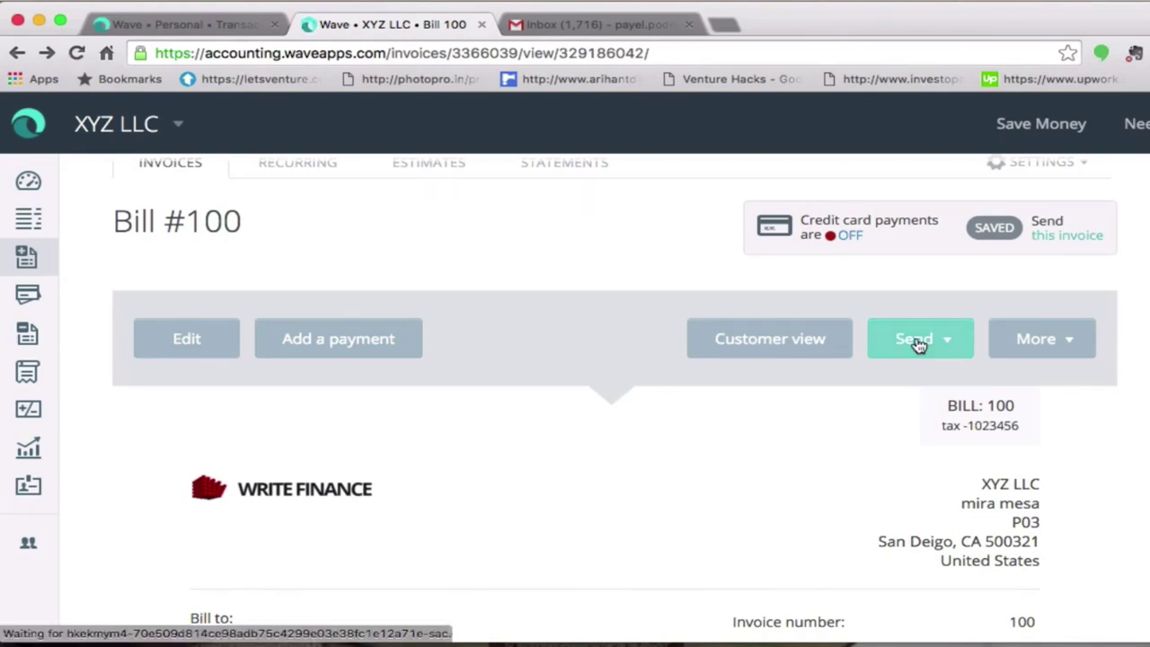
pyautogui.click(1048, 336)
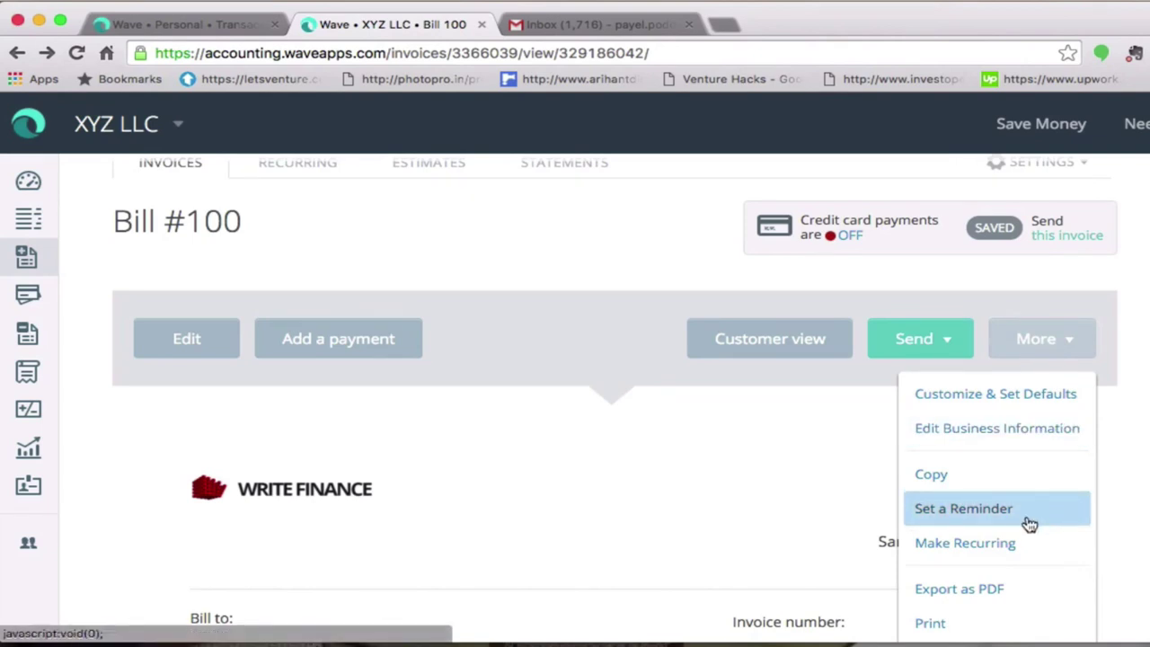
pyautogui.click(189, 336)
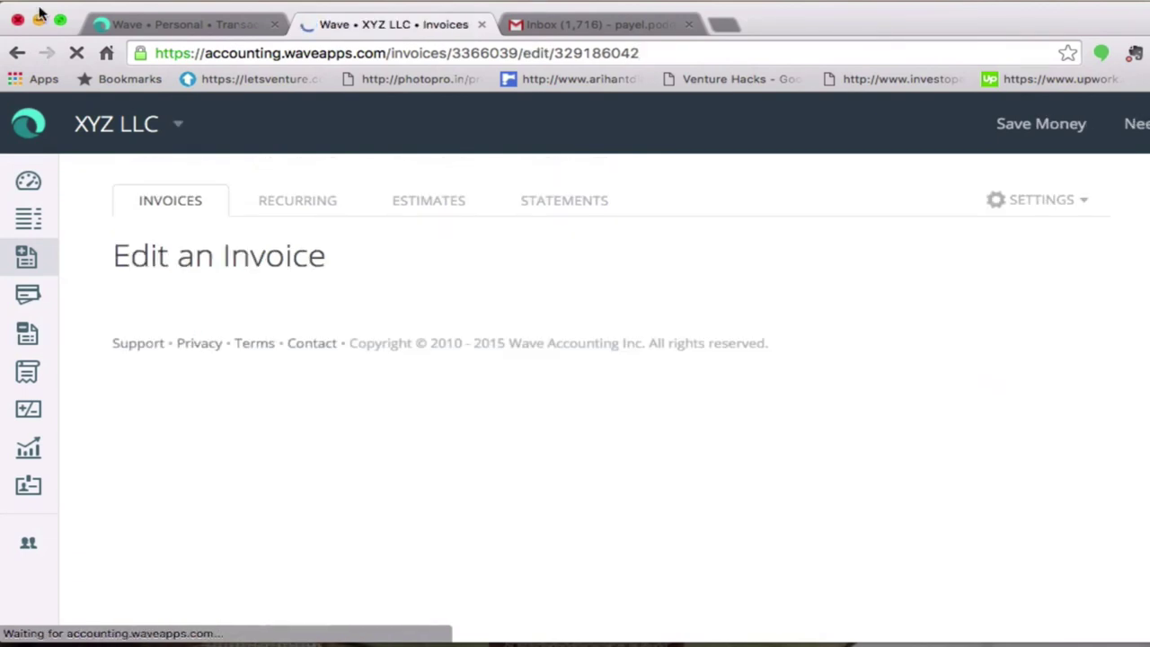
pyautogui.rightClick(19, 53)
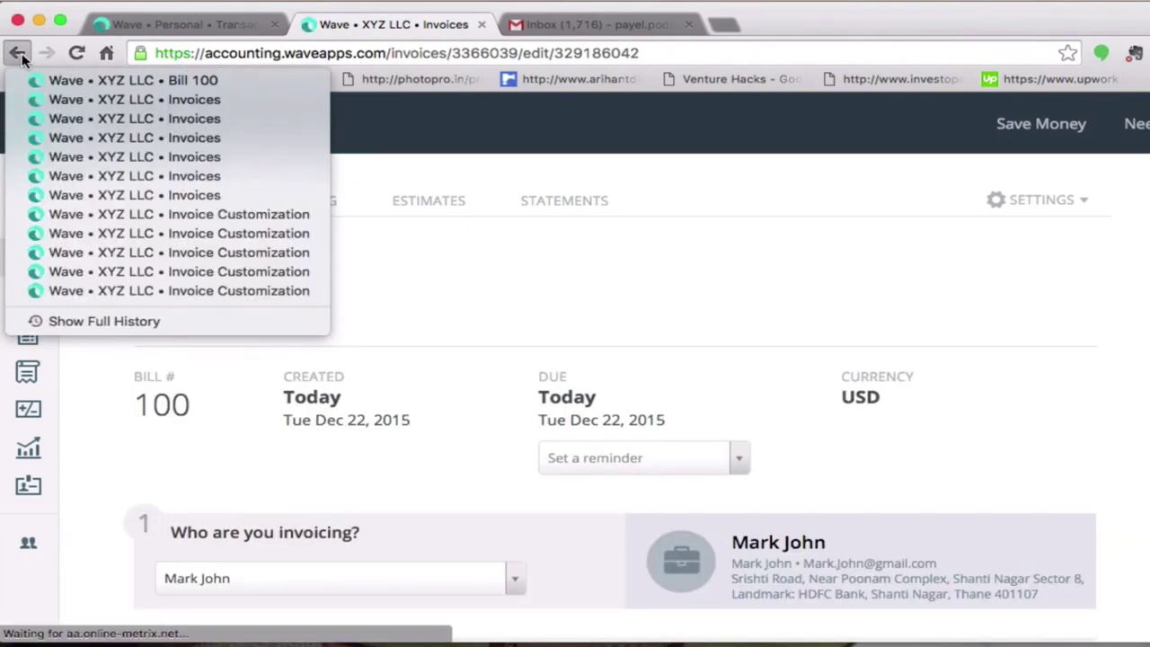
pyautogui.click(19, 53)
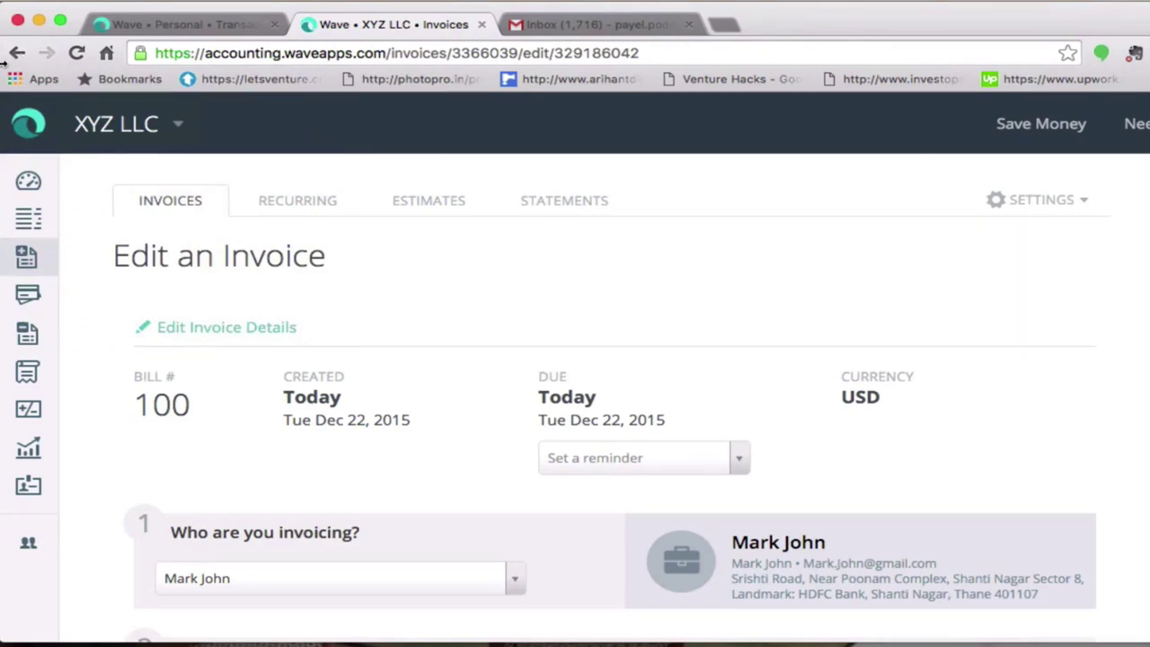
pyautogui.click(17, 54)
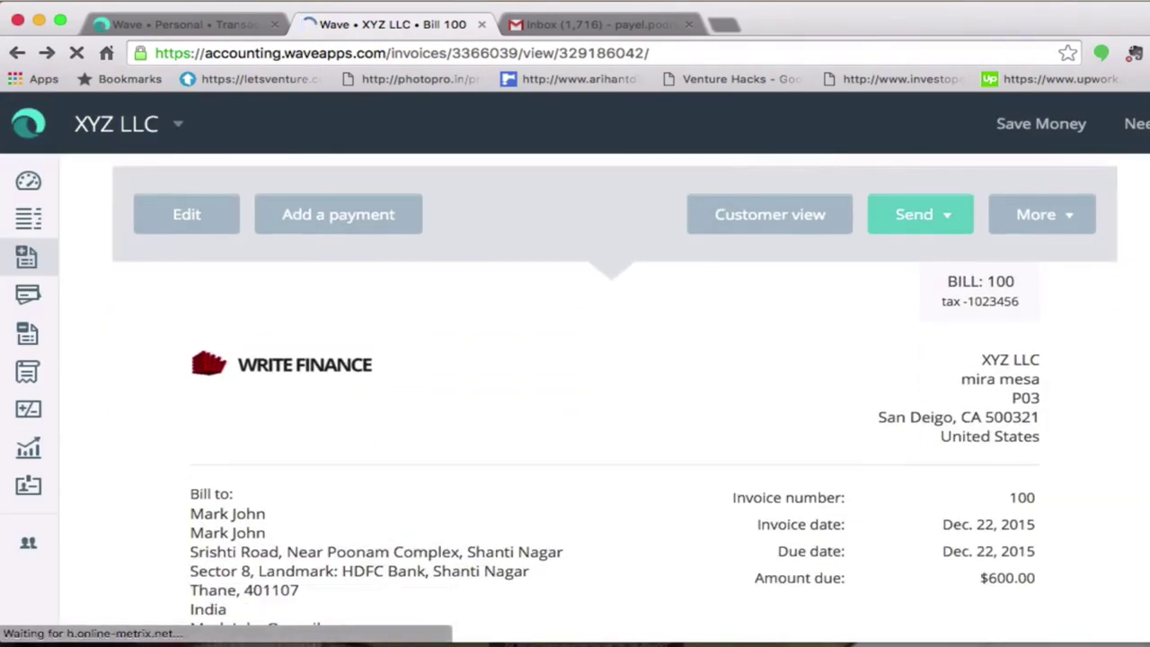
# - Open Bill #100's Send options: Wave, Gmail, Yahoo! Mail, Outlook, share link and reminder
pyautogui.scroll(-6, 575, 396)
pyautogui.scroll(6, 575, 396)
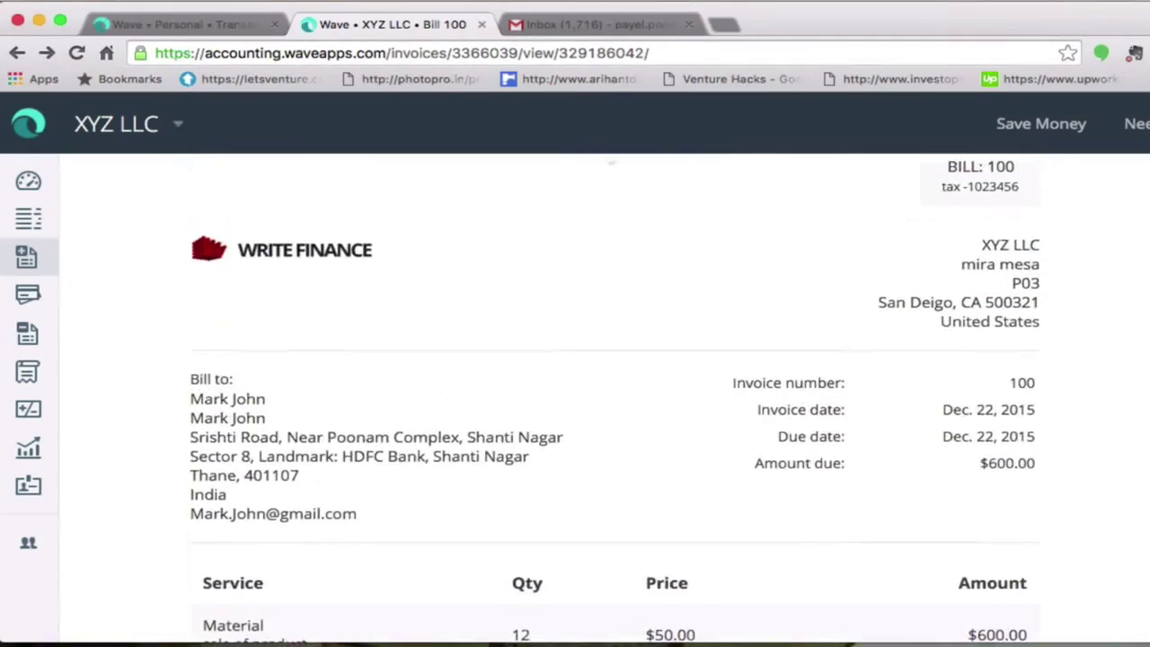
pyautogui.scroll(1, 575, 396)
pyautogui.scroll(1, 932, 259)
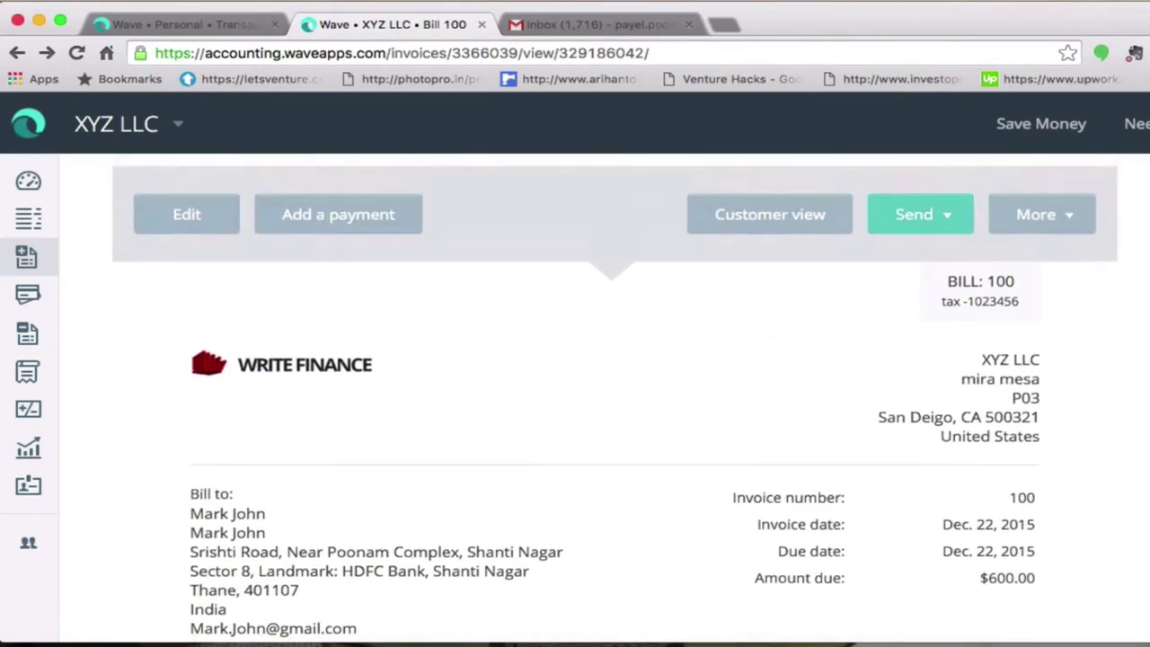
pyautogui.click(932, 259)
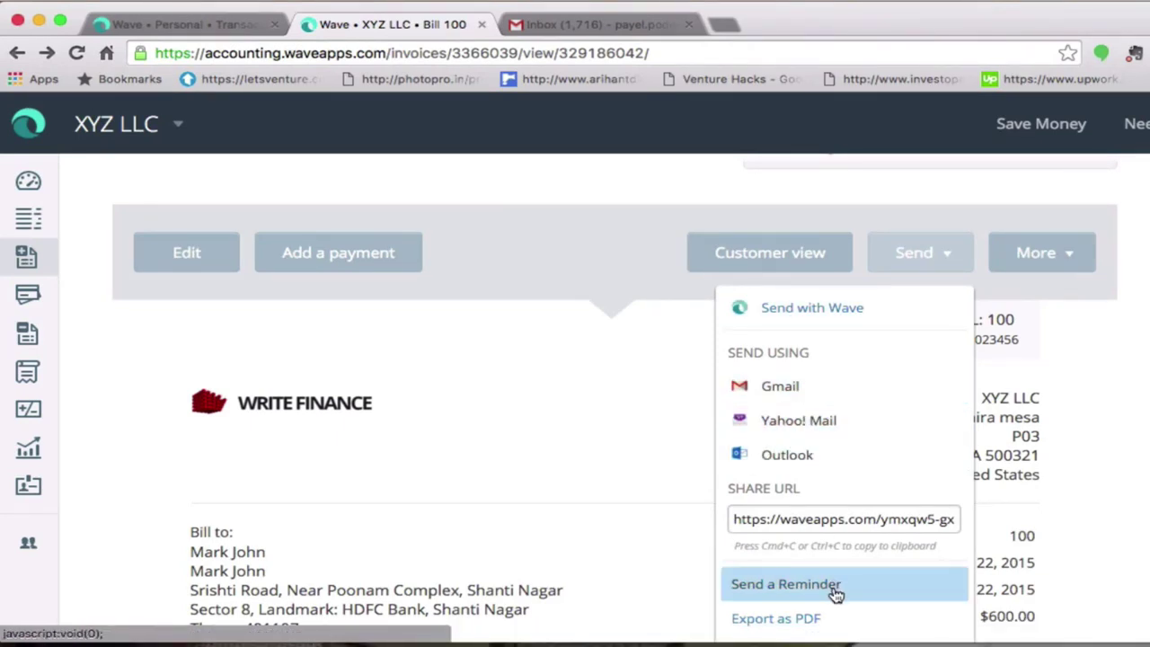
# - Preview the sample reminder e-mail for Bill #100, then close it
pyautogui.click(866, 591)
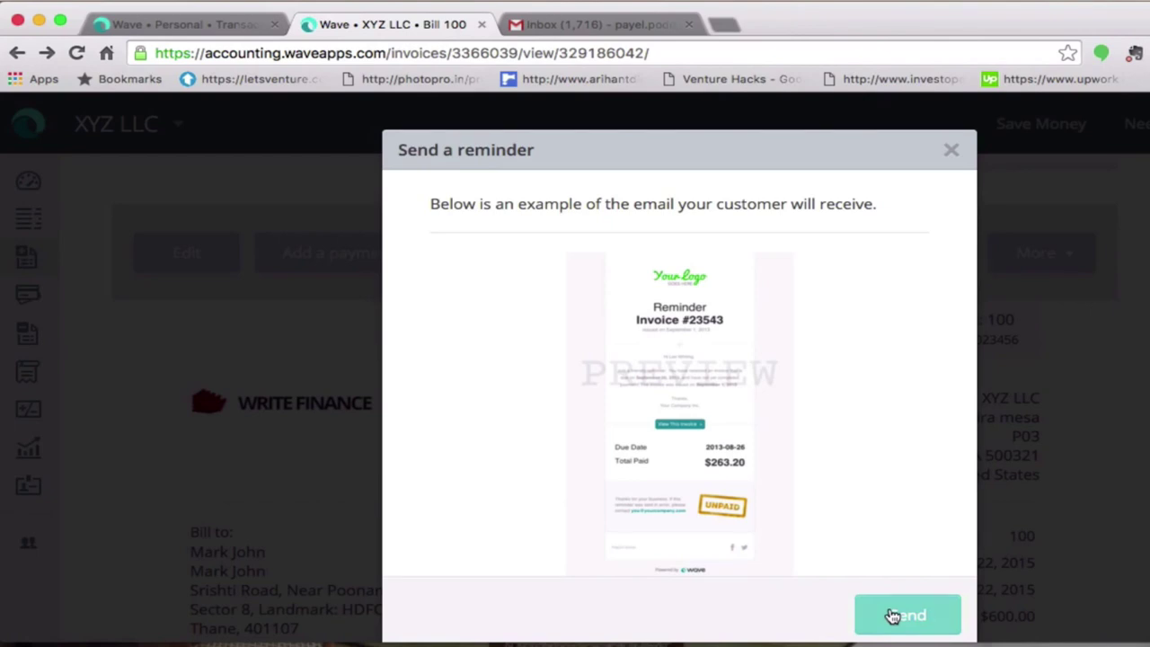
pyautogui.click(953, 151)
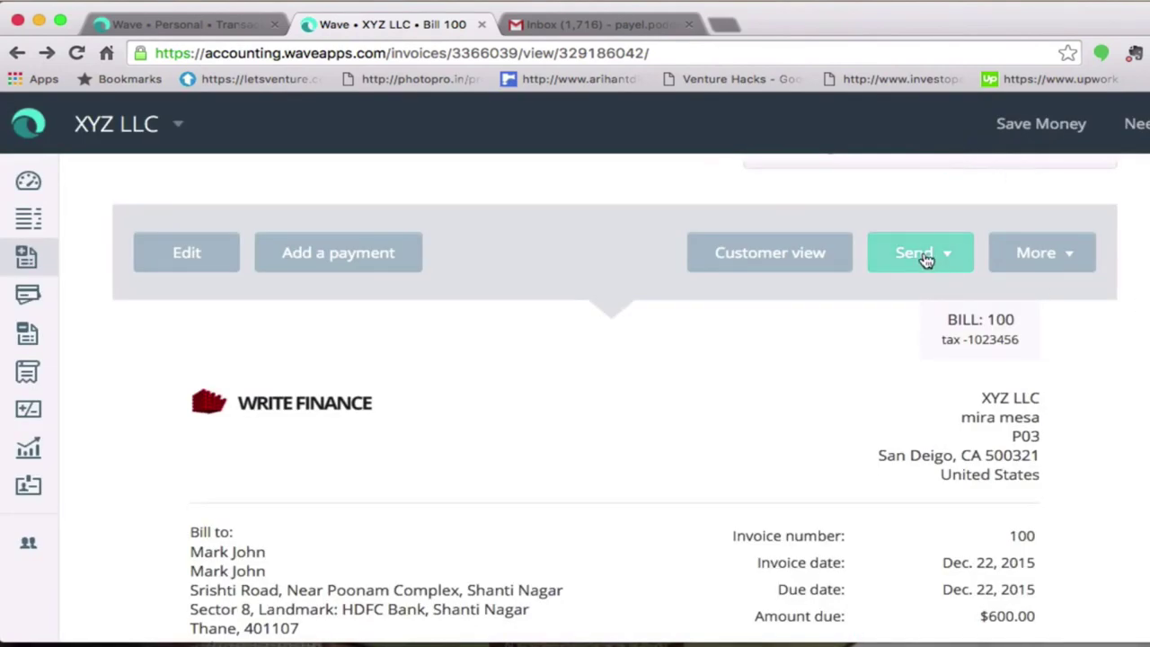
# - Turn Bill #100 into a recurring invoice with More > Make Recurring, confirming Repeat
pyautogui.click(1053, 259)
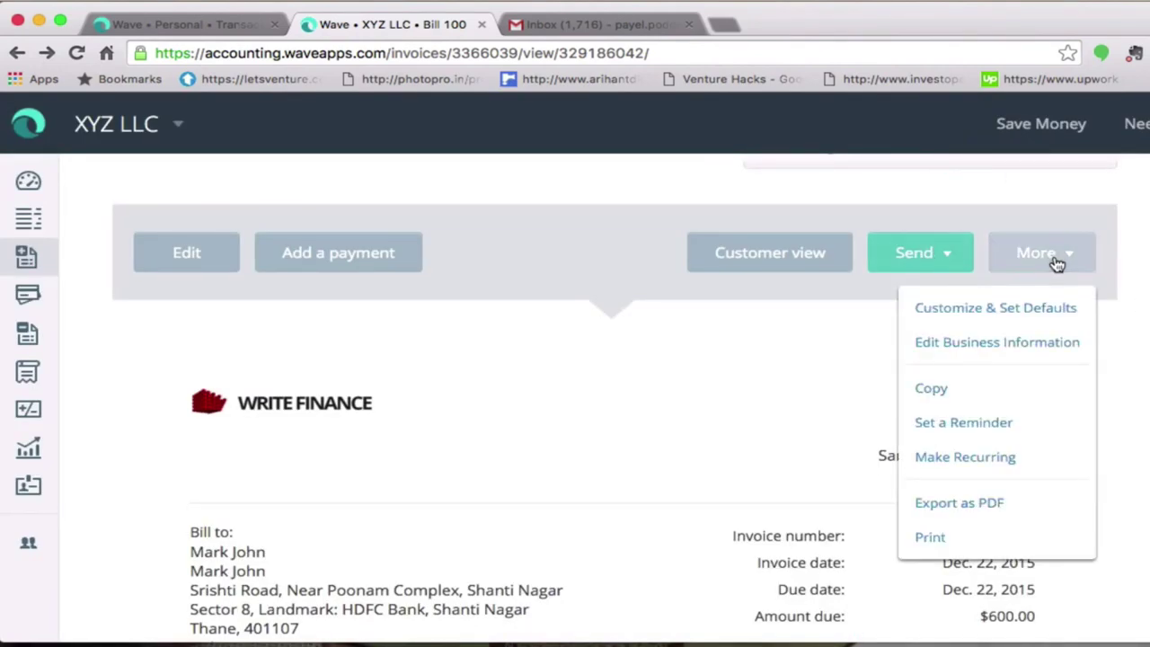
pyautogui.click(988, 460)
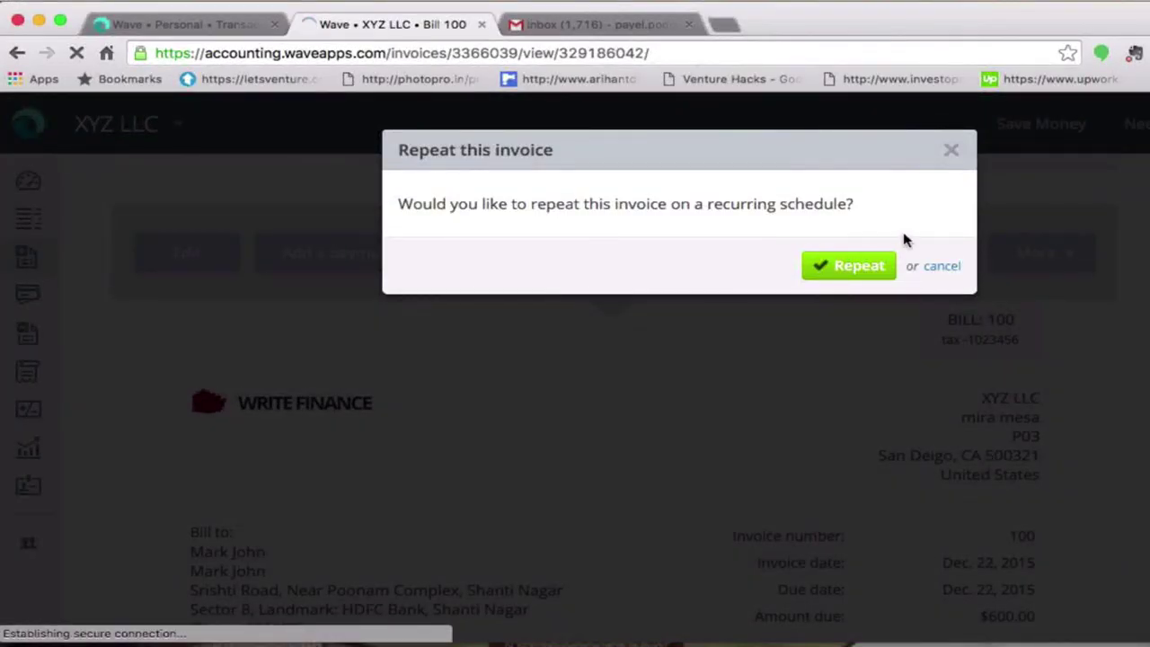
pyautogui.click(862, 268)
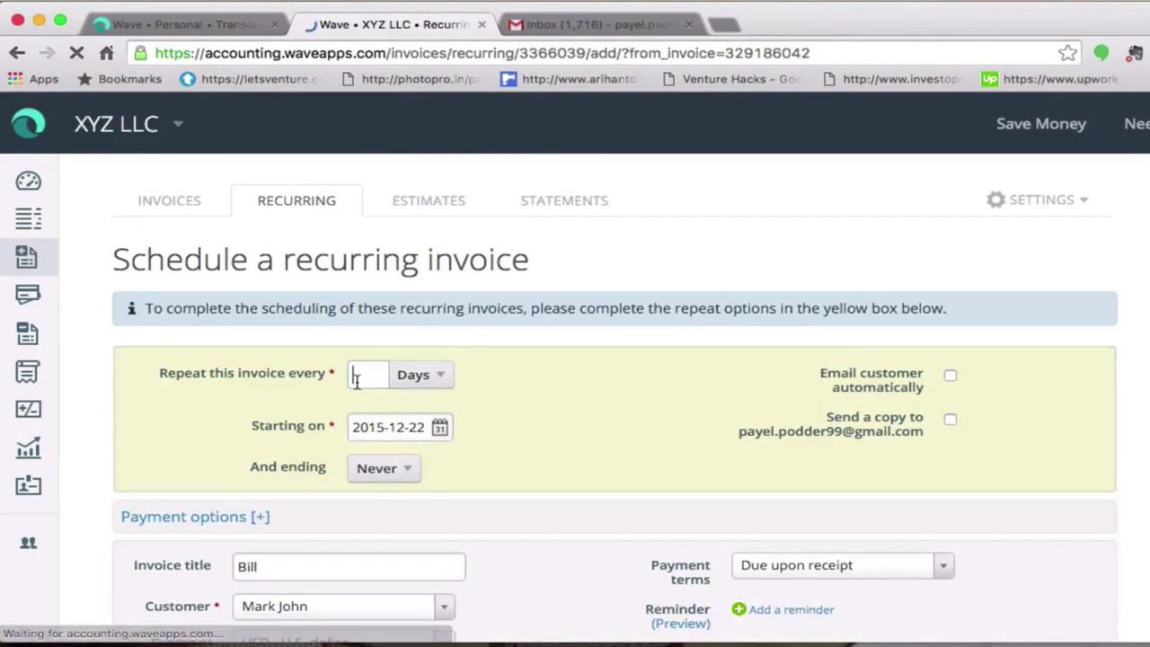
# - Set the schedule to repeat every 30 days with no end date
pyautogui.click(355, 381)
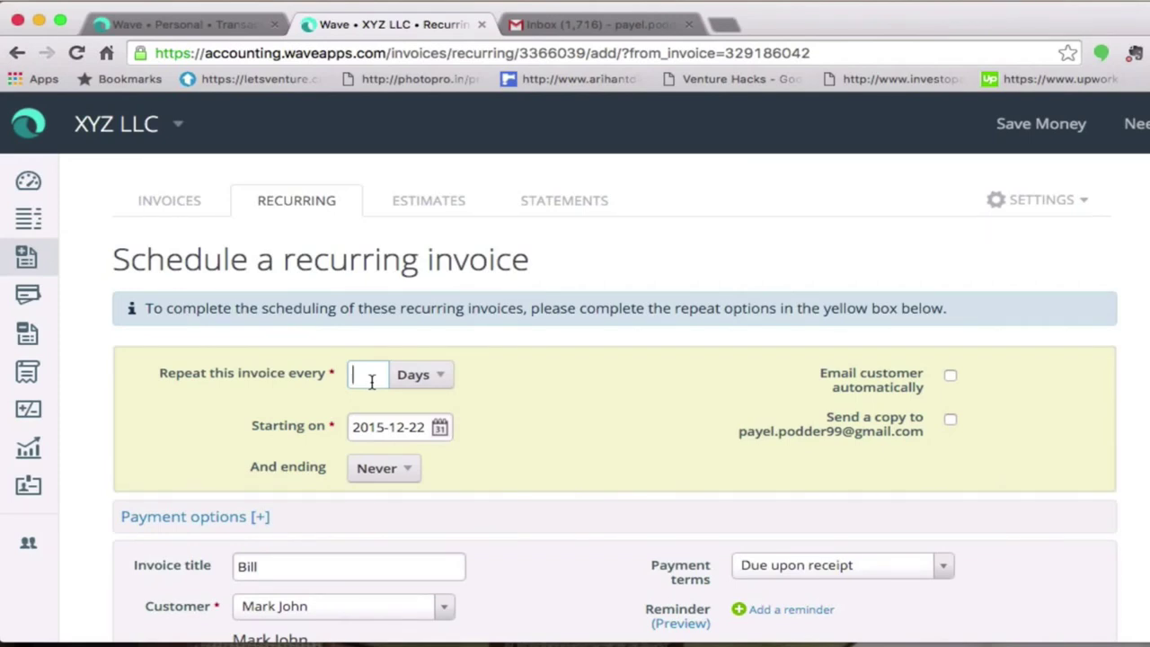
pyautogui.write('30')
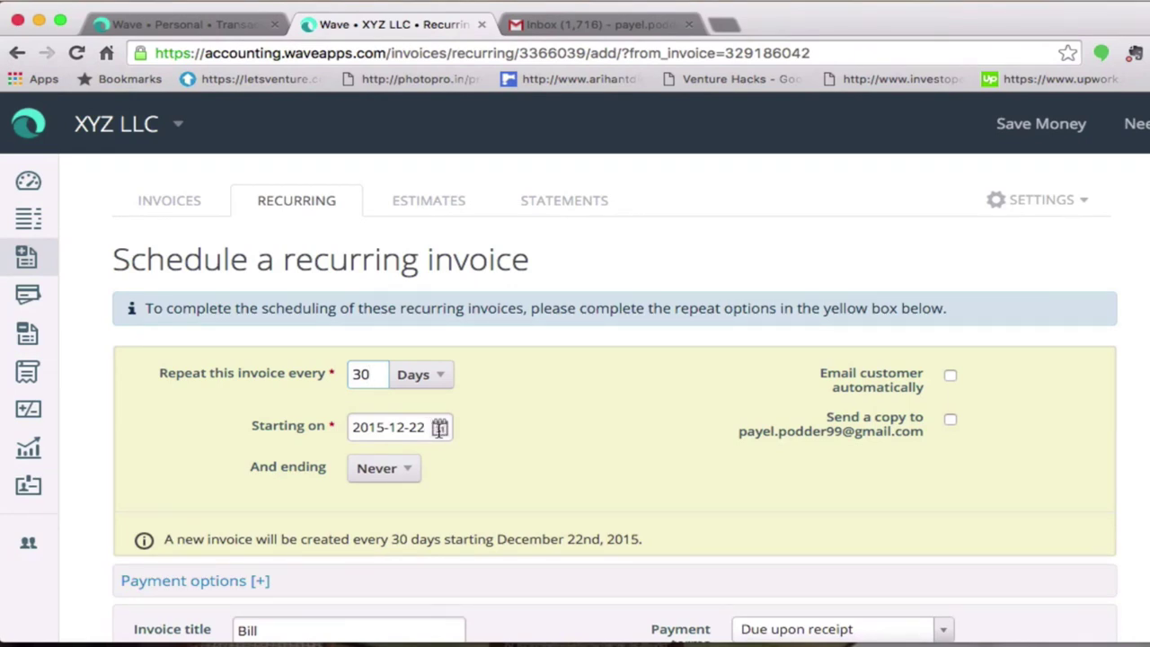
pyautogui.click(405, 475)
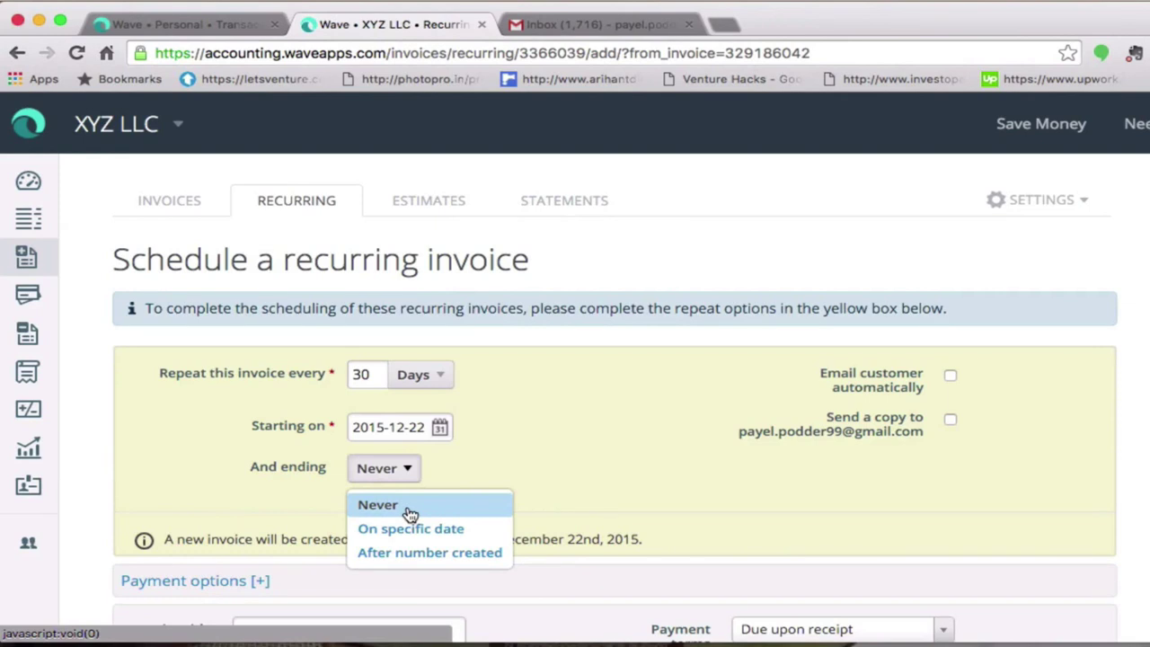
pyautogui.click(409, 508)
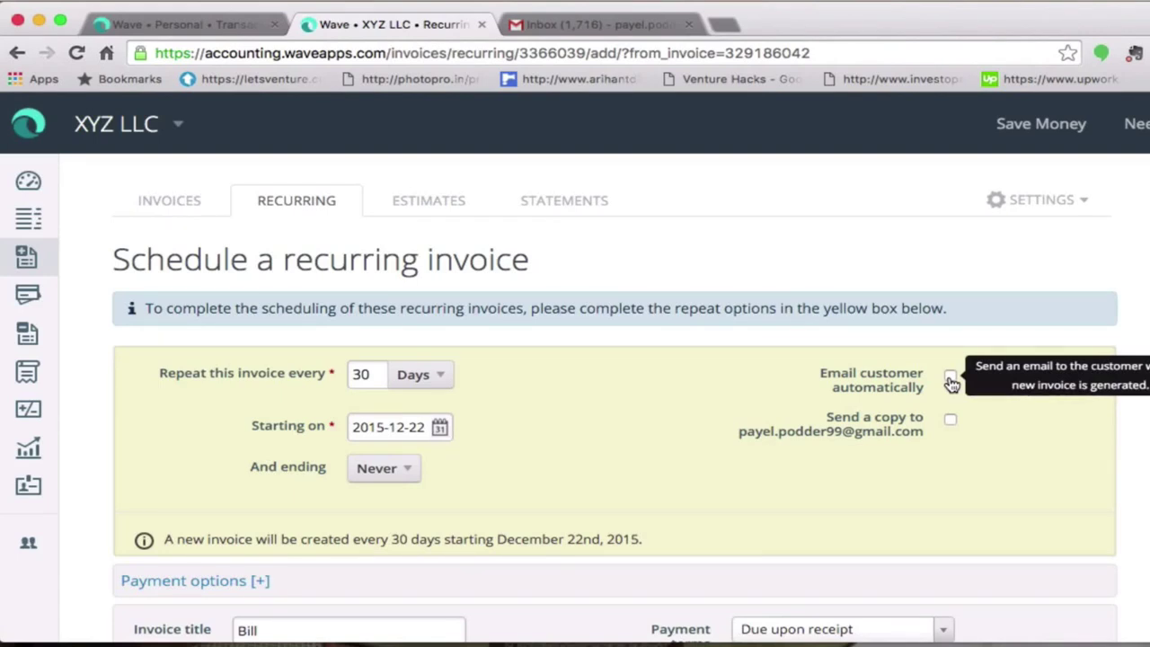
# - Enable automatic customer emailing with a copy sent to the business owner
pyautogui.click(951, 379)
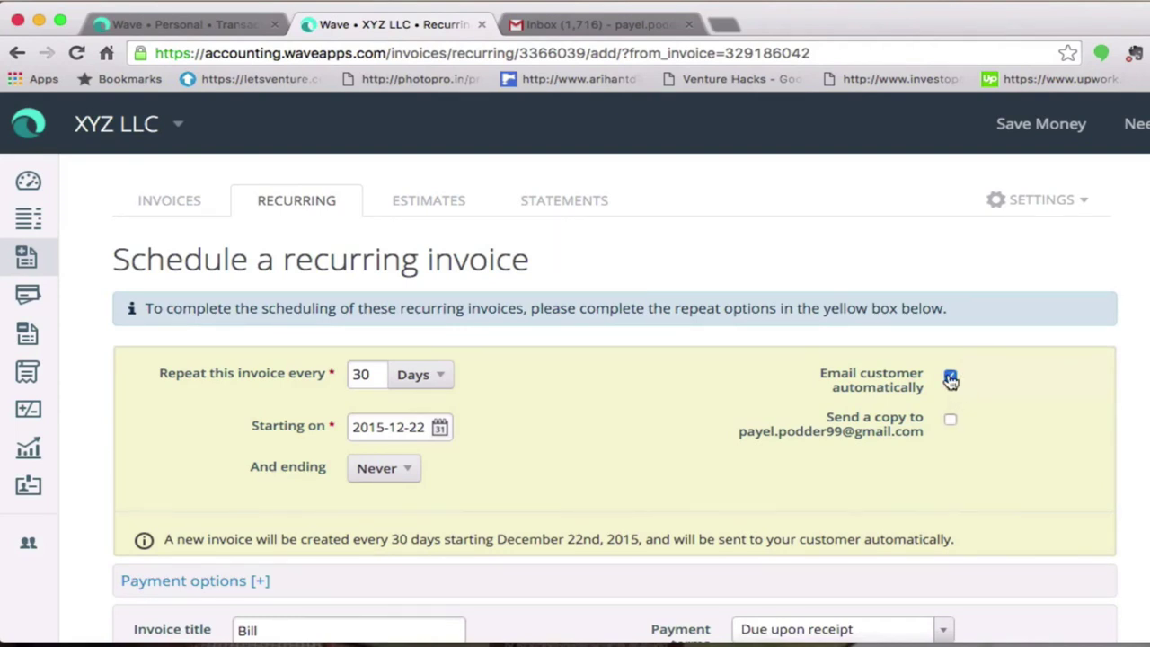
pyautogui.click(951, 378)
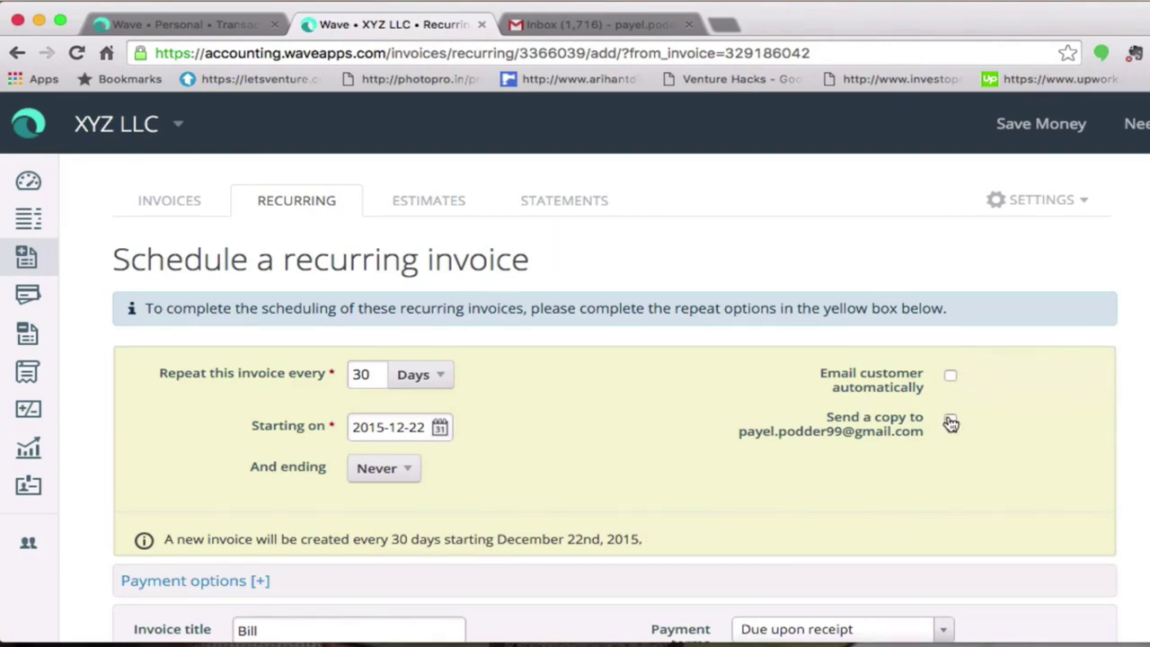
pyautogui.click(950, 423)
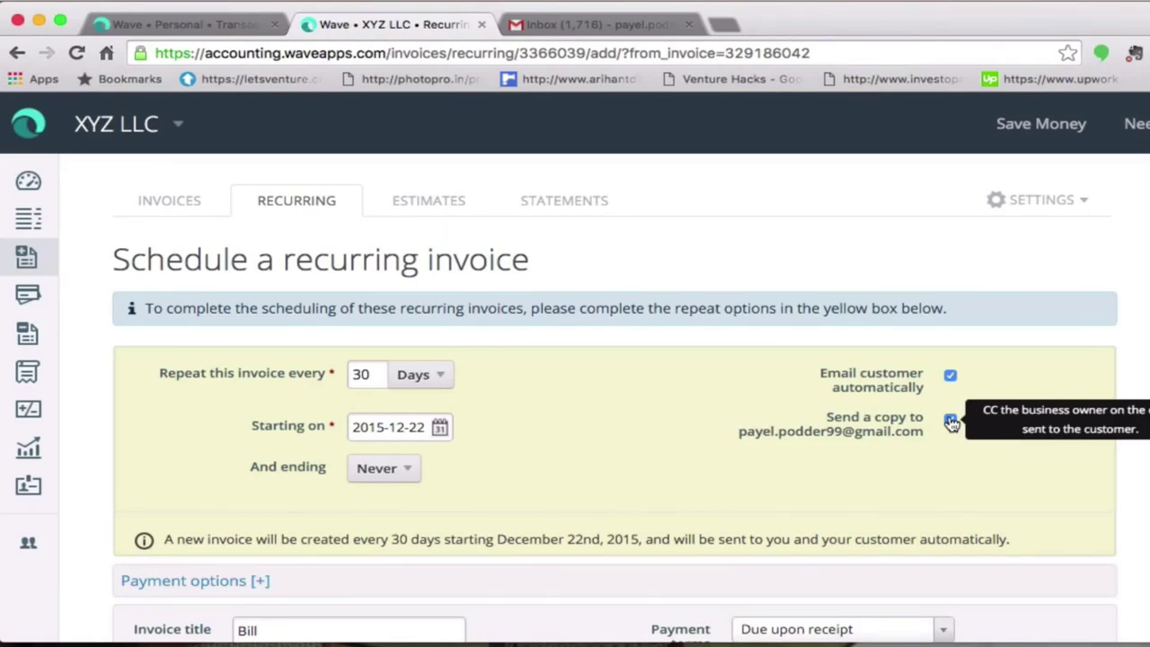
pyautogui.scroll(-5, 614, 400)
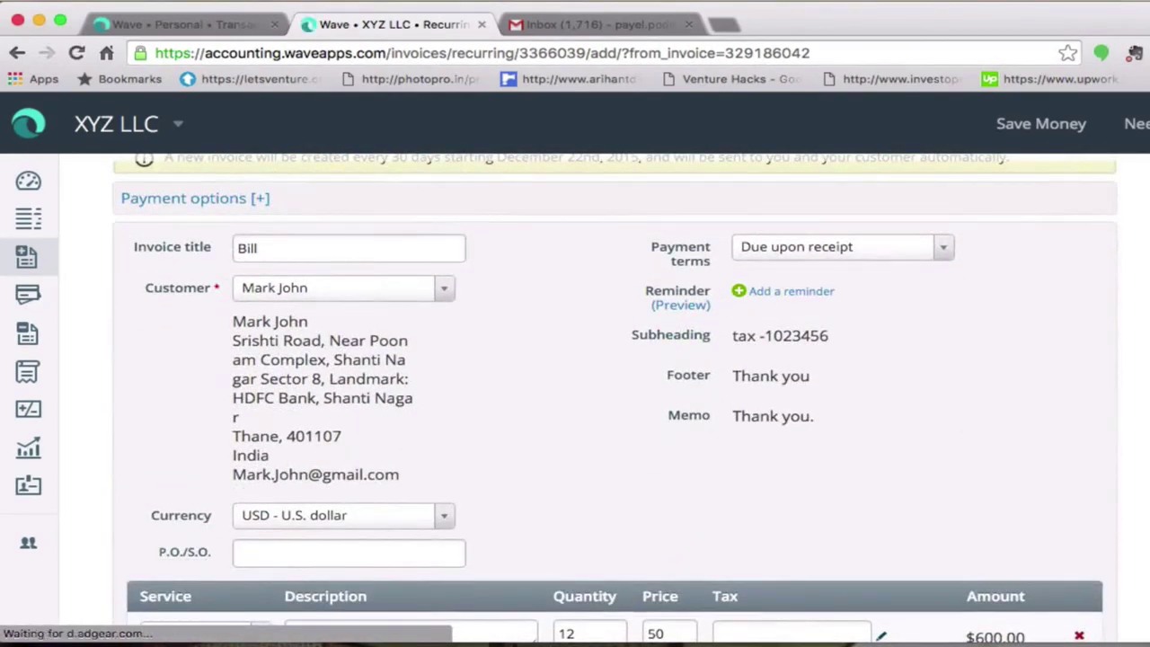
# - Add and then remove a 3-days-after-due-date reminder, then save and create the first invoice now
pyautogui.click(740, 293)
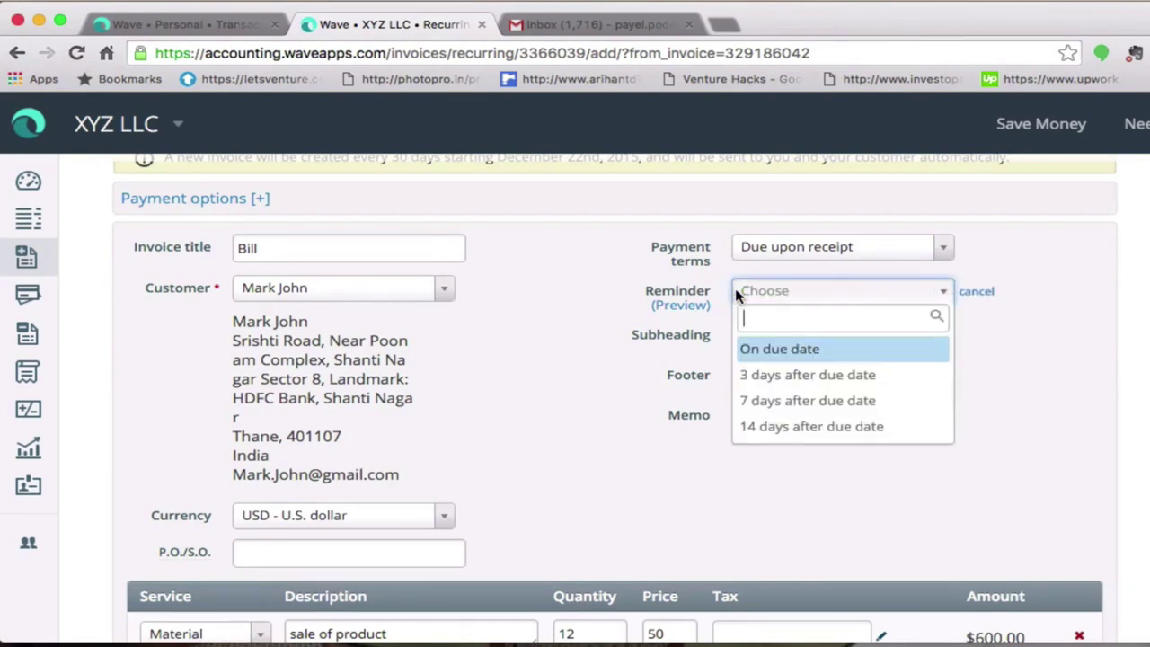
pyautogui.click(770, 378)
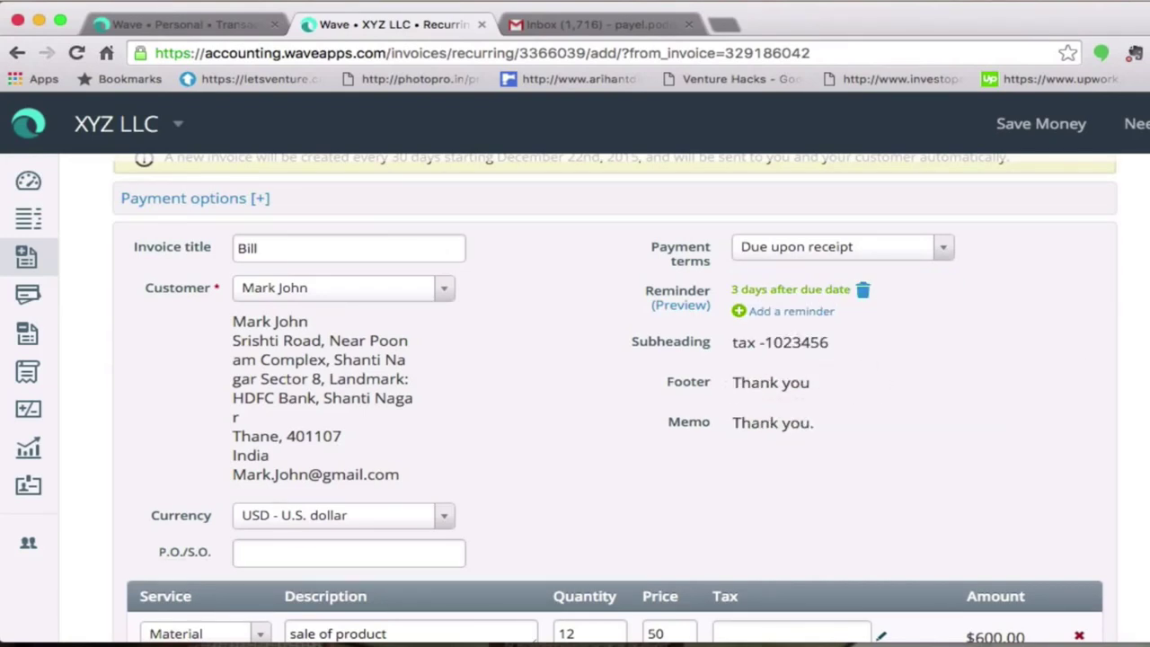
pyautogui.scroll(-3, 822, 283)
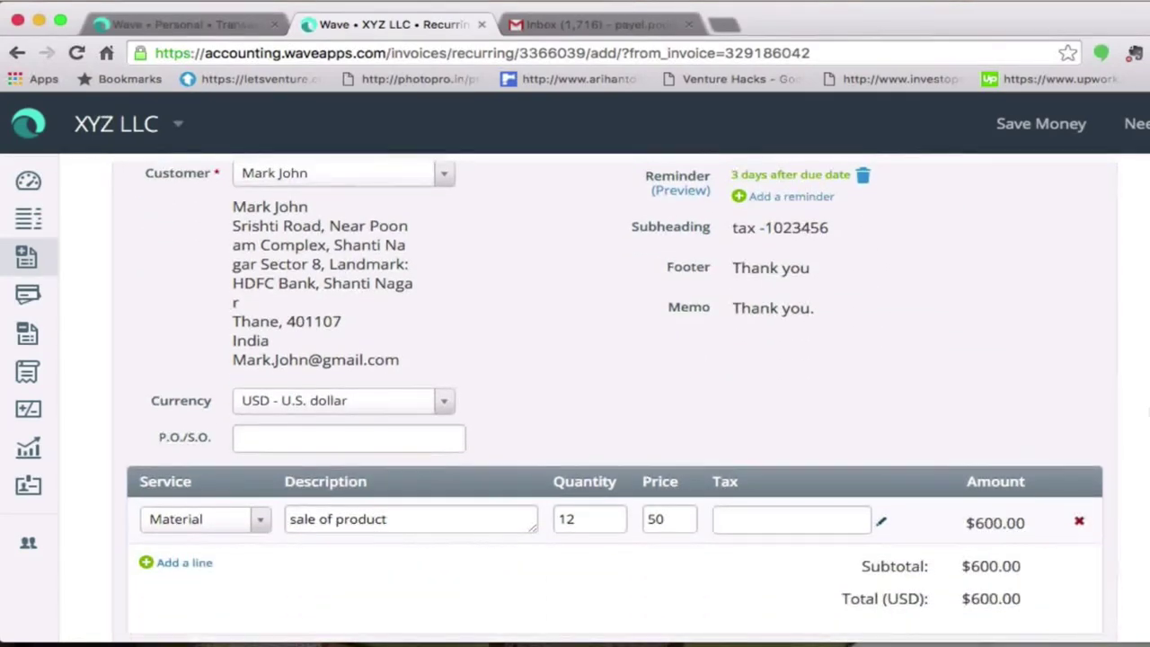
pyautogui.click(862, 175)
pyautogui.scroll(-6, 614, 395)
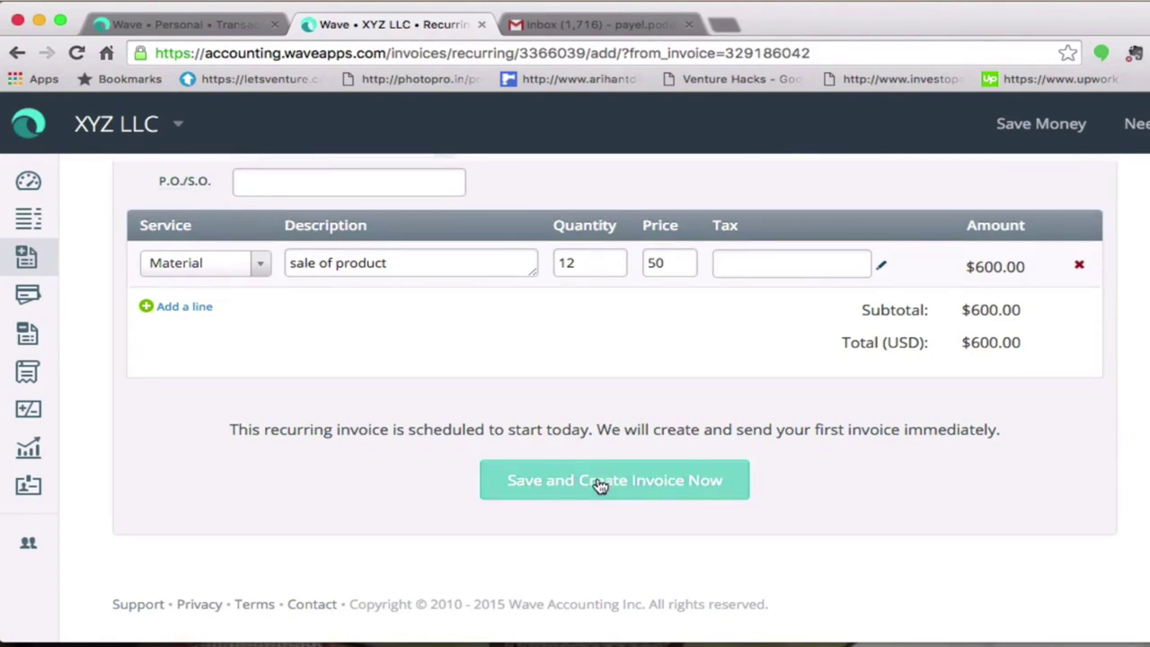
pyautogui.click(604, 486)
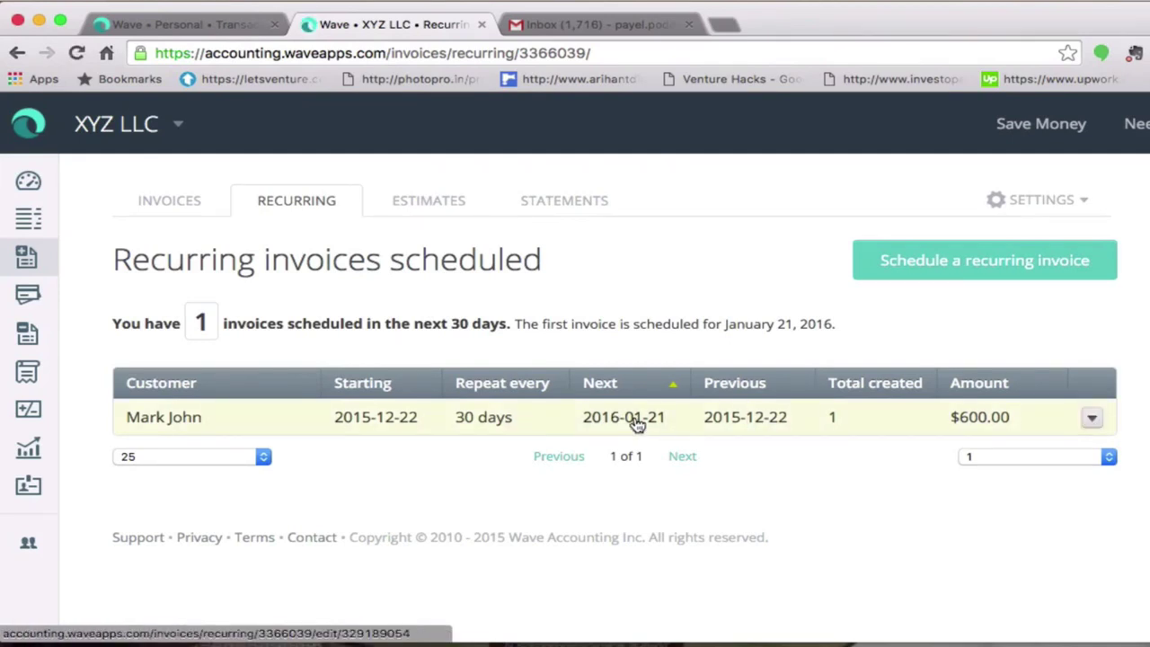
# - From the Invoices list, choose Send from invoice 100's actions dropdown
pyautogui.click(182, 199)
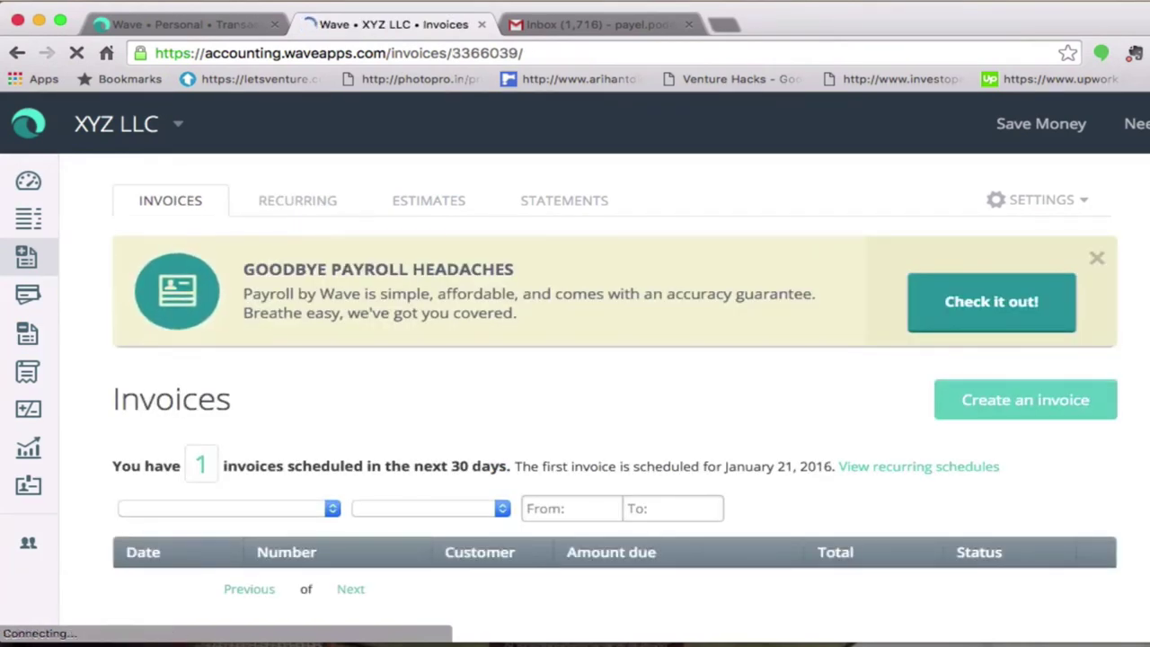
pyautogui.scroll(-2, 593, 359)
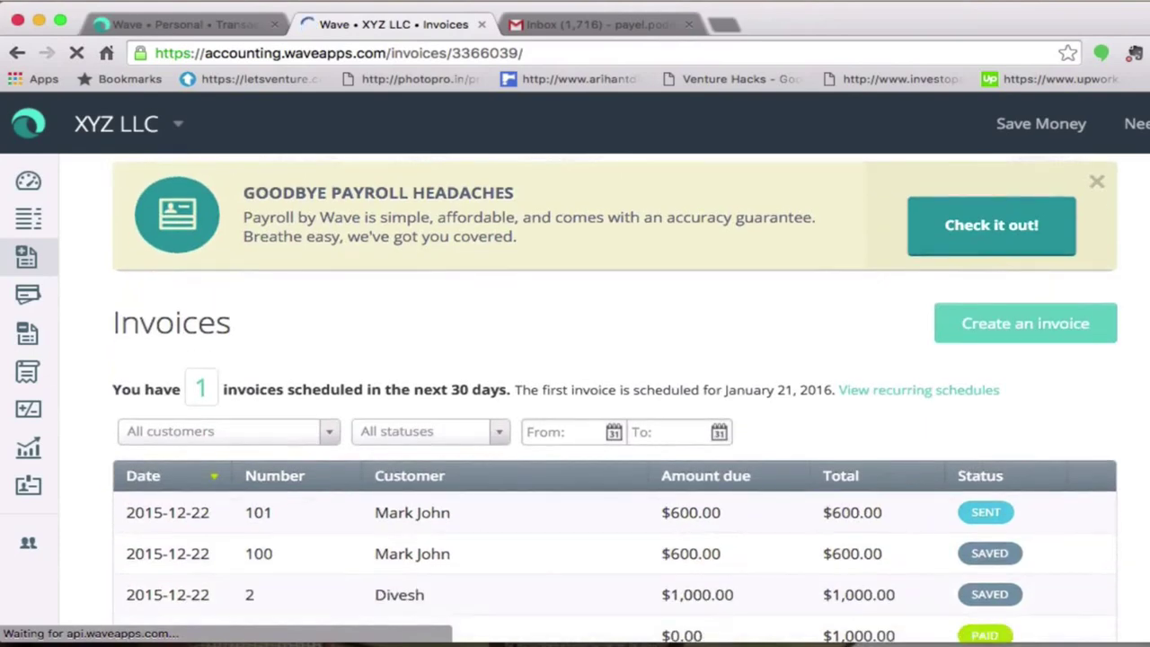
pyautogui.scroll(-4, 593, 359)
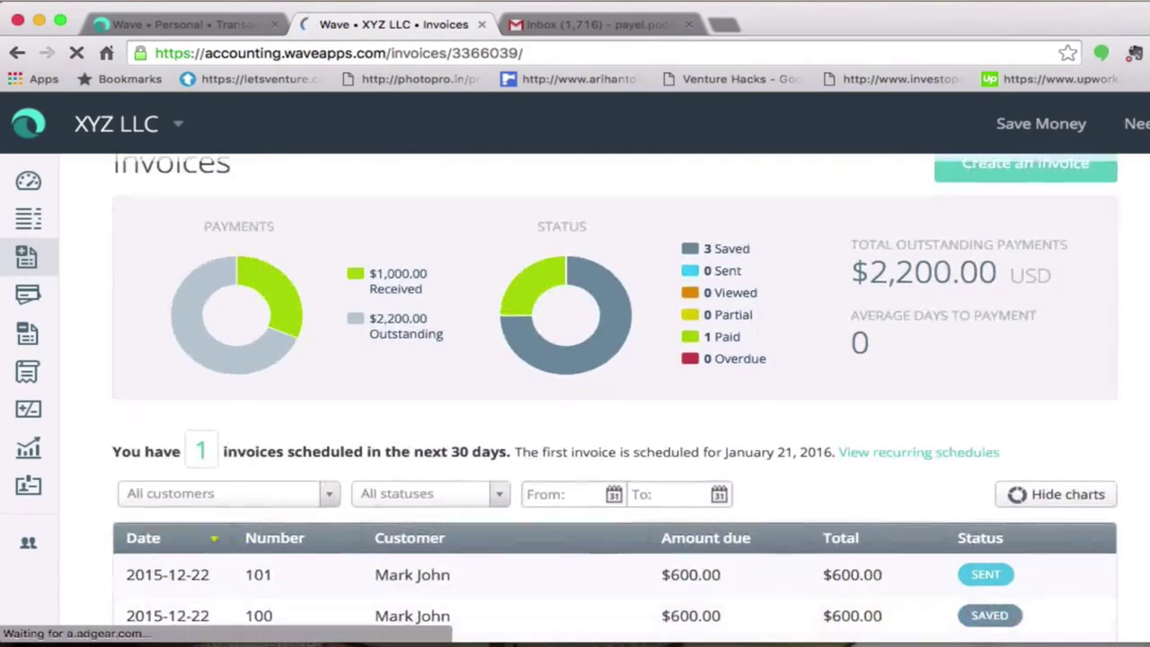
pyautogui.scroll(-5, 905, 514)
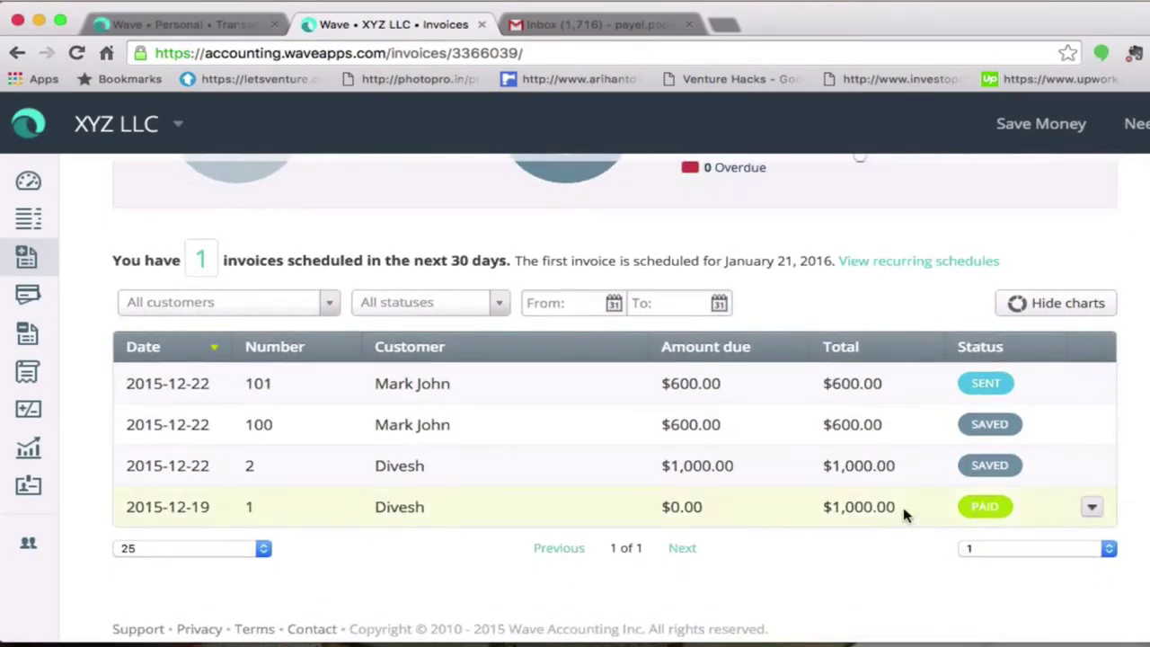
pyautogui.click(860, 427)
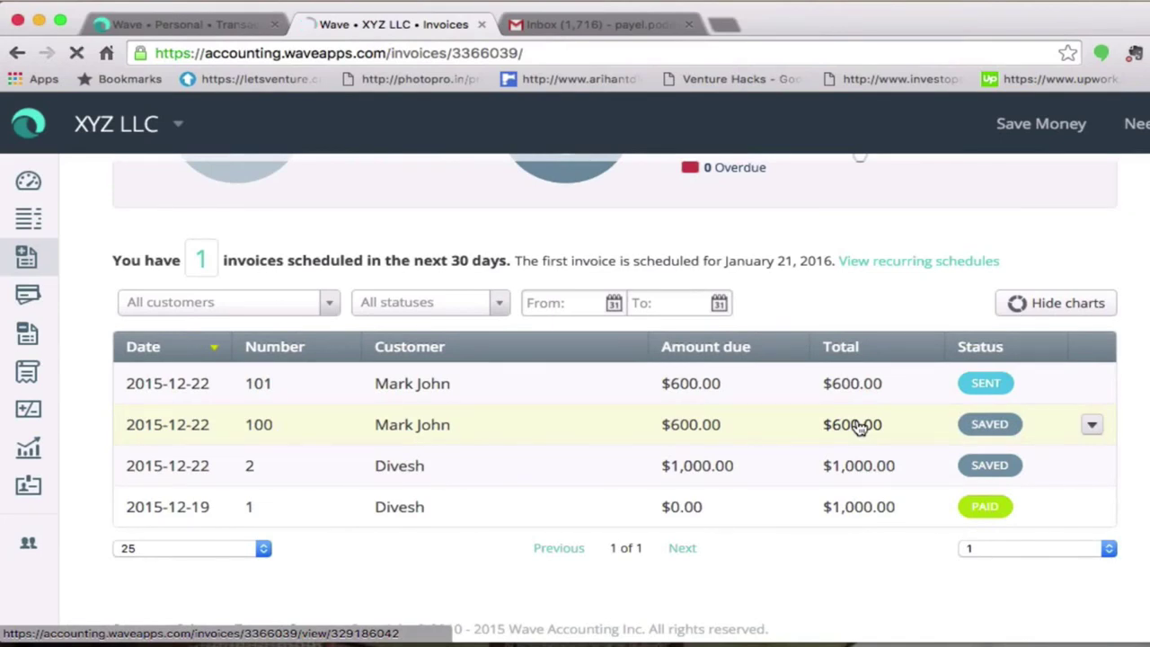
pyautogui.click(1092, 430)
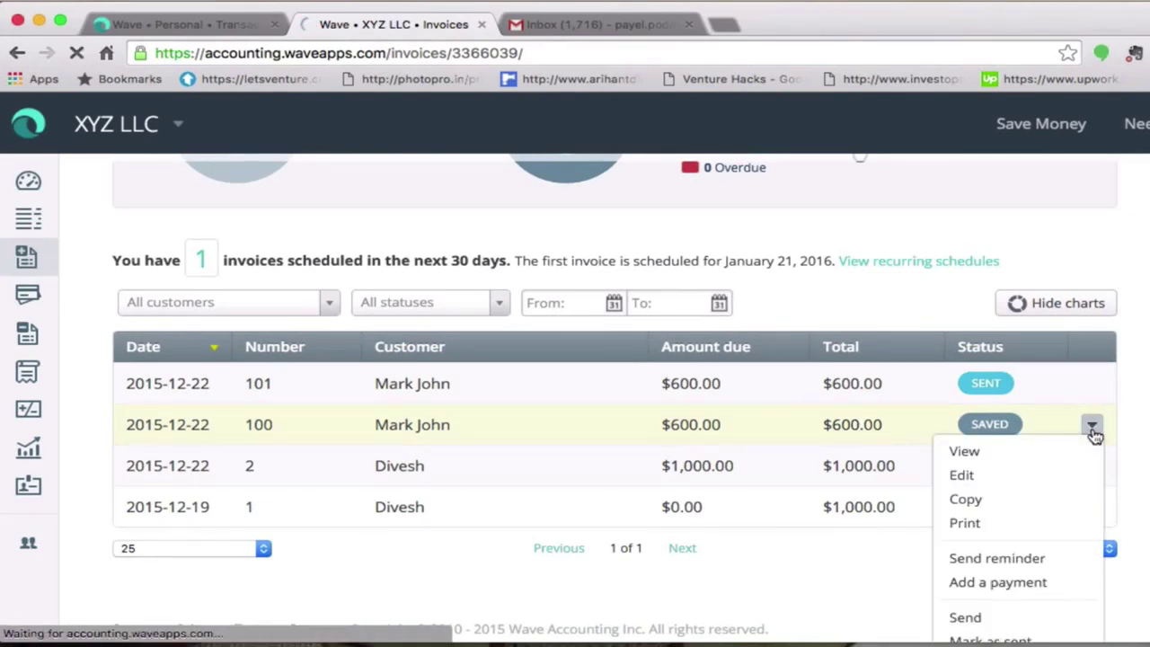
pyautogui.click(966, 618)
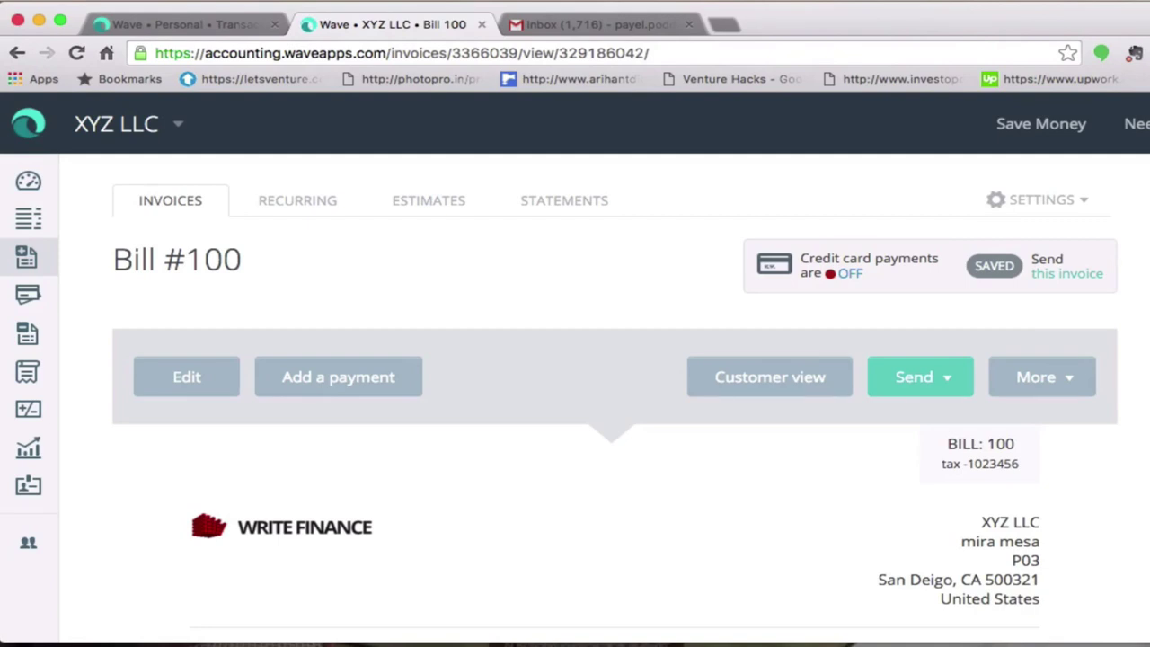
# - Review Bill #100 and choose 'Send with Wave' to open the email form
pyautogui.scroll(-5, 615, 398)
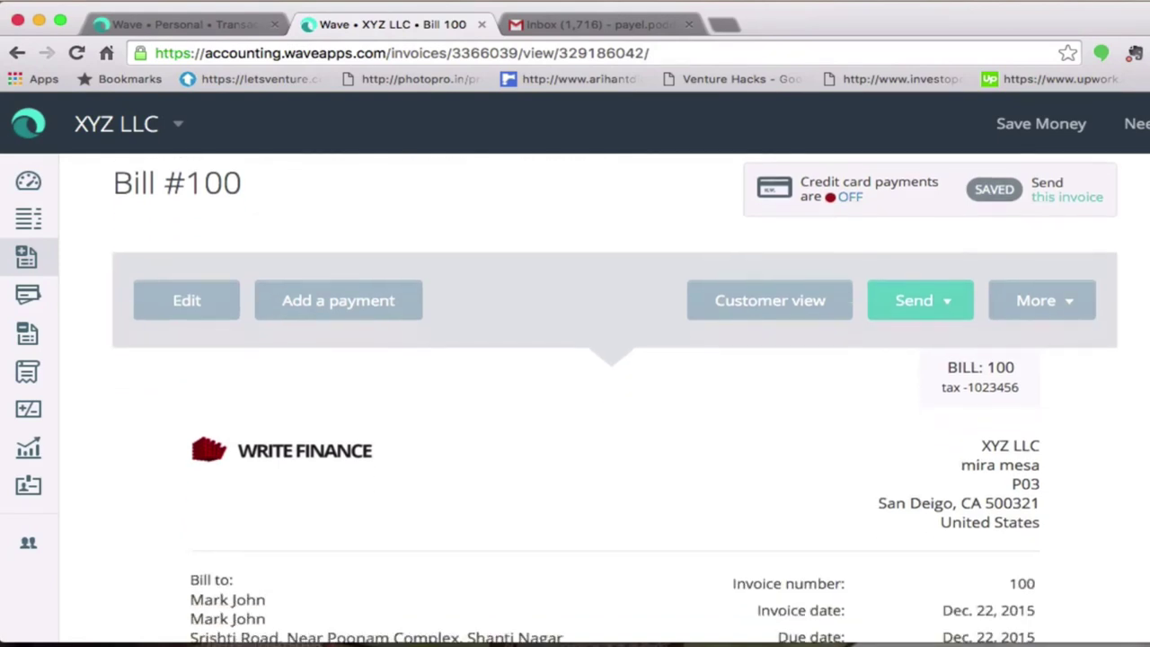
pyautogui.scroll(-10, 615, 398)
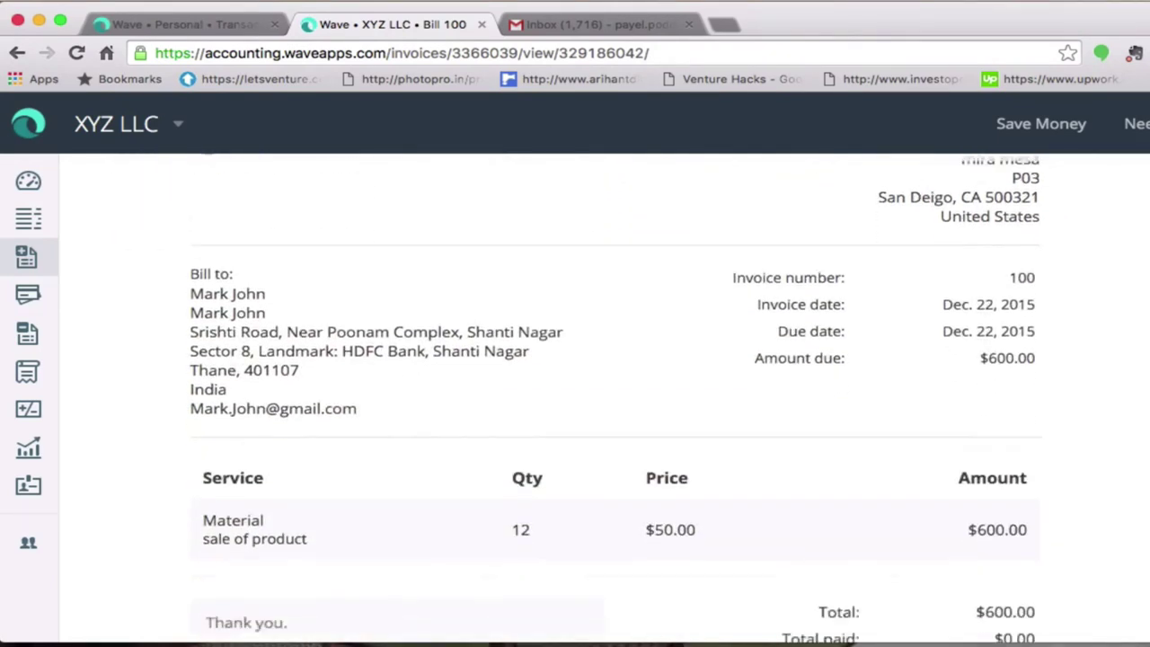
pyautogui.scroll(15, 614, 398)
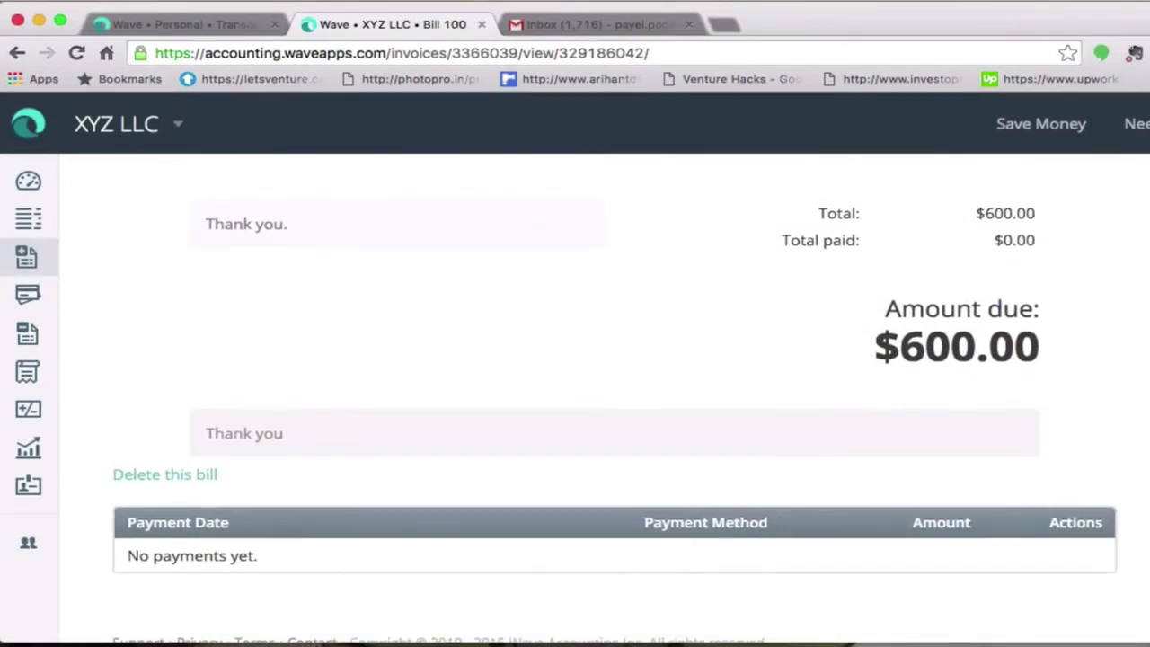
pyautogui.scroll(2, 615, 398)
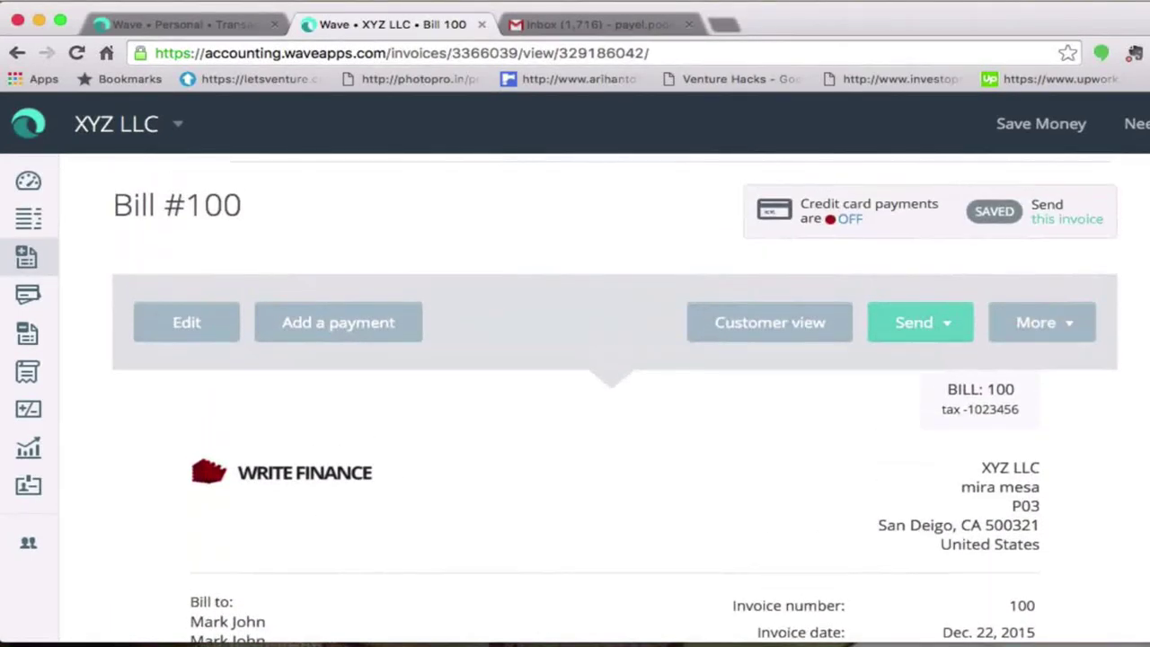
pyautogui.click(930, 338)
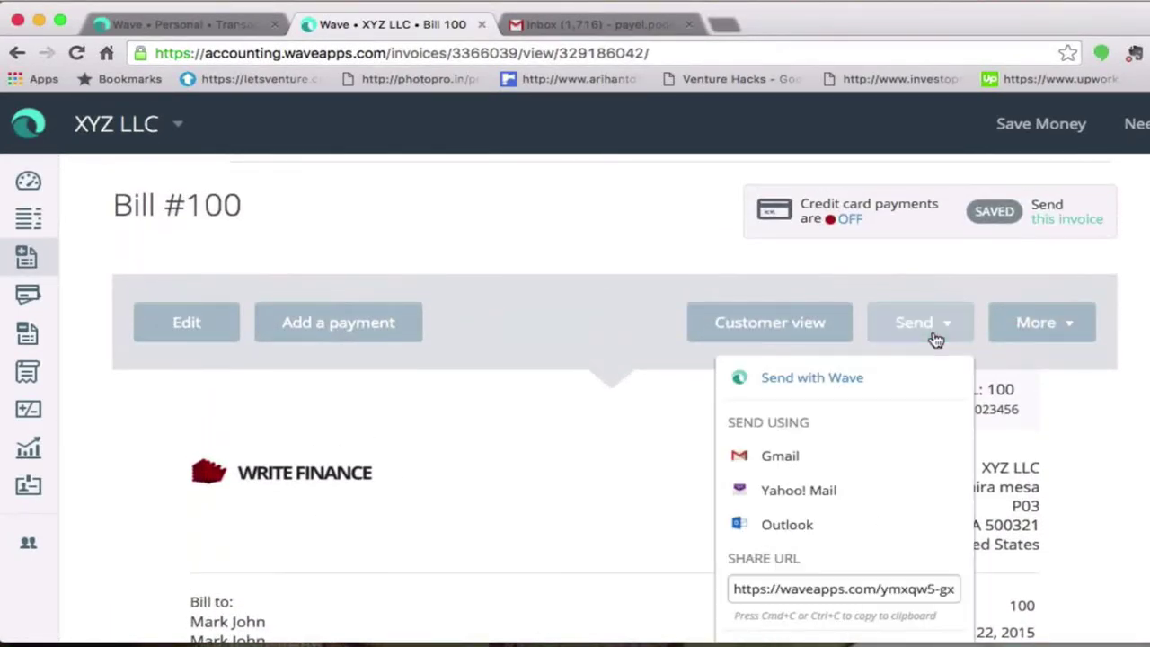
pyautogui.click(835, 378)
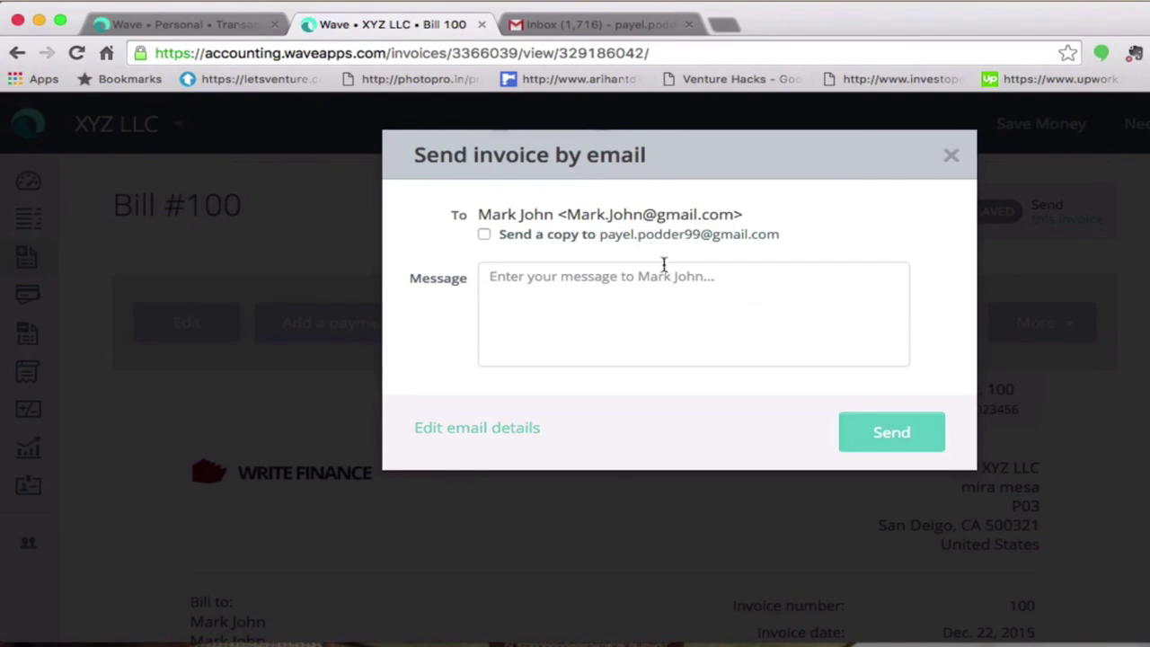
# - Email Bill #100 with the message 'Thank you' and a copy to the business owner
pyautogui.click(485, 238)
pyautogui.click(517, 285)
pyautogui.write('T')
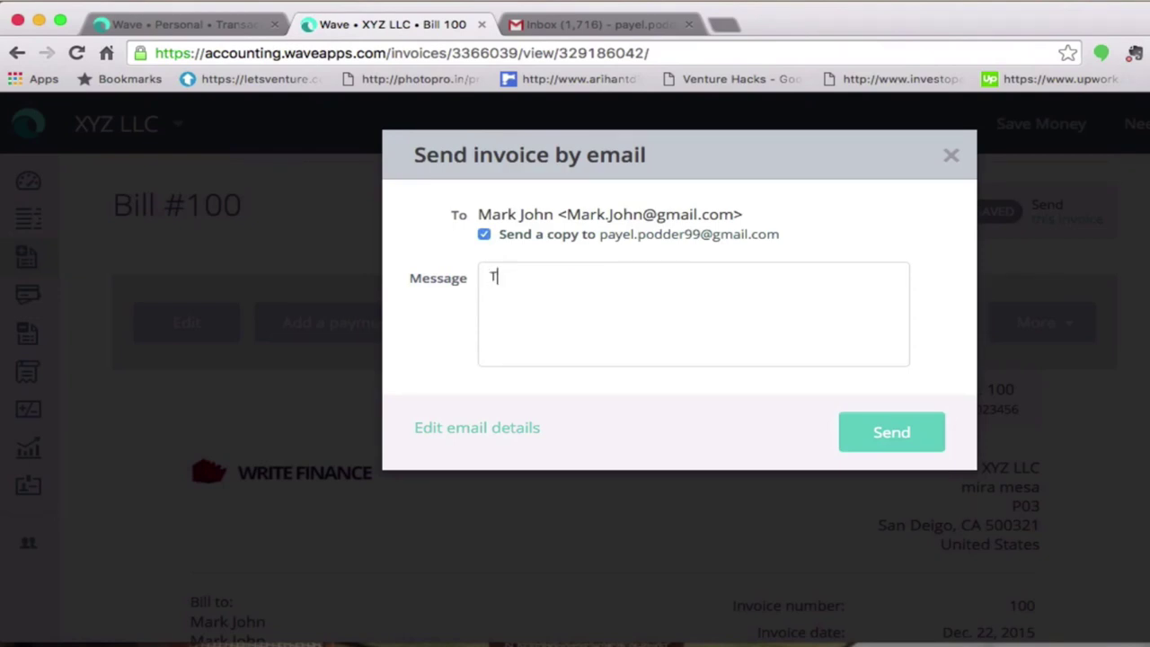
pyautogui.write('hank you')
pyautogui.click(852, 432)
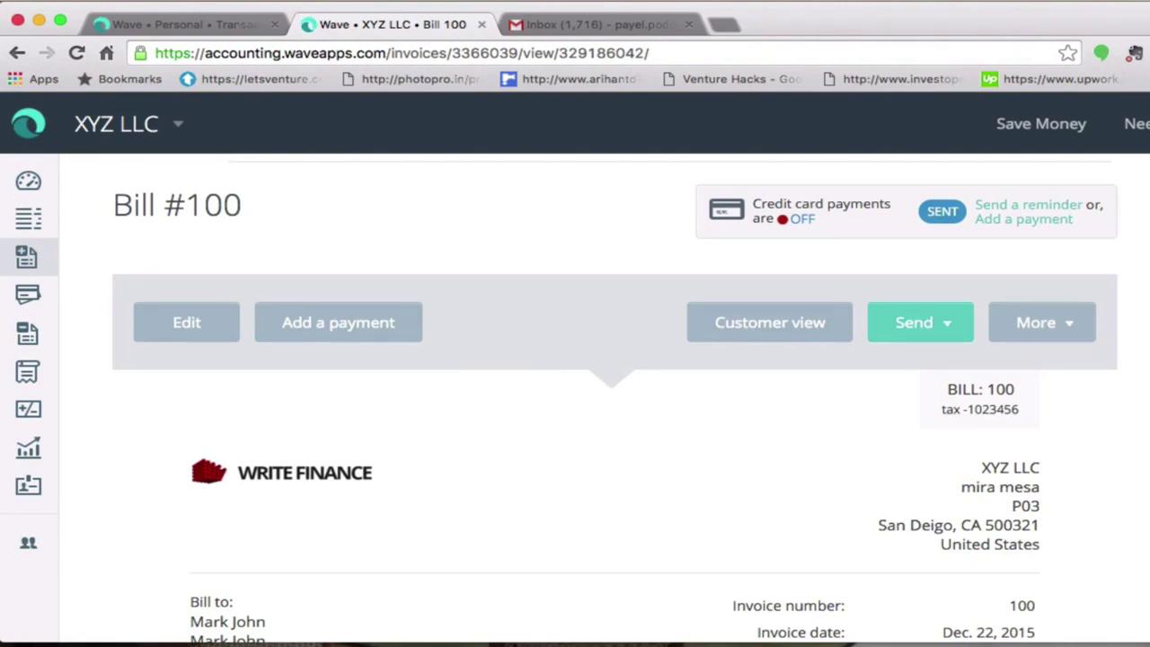
pyautogui.press('super+r')
pyautogui.click(870, 3)
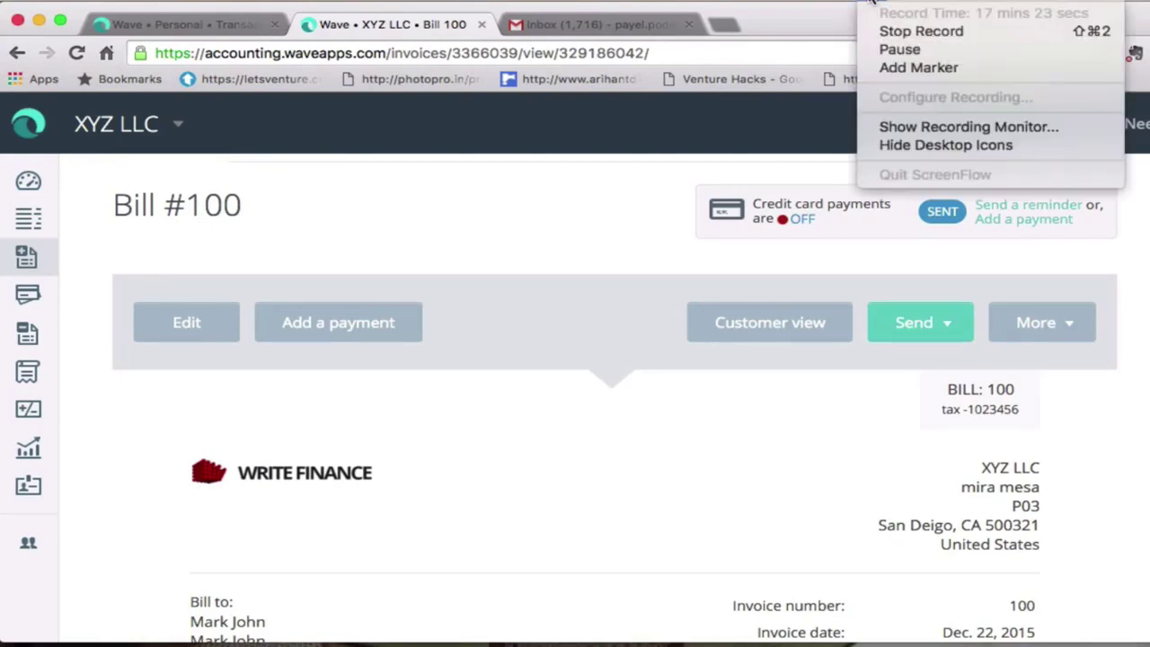
pyautogui.click(884, 30)
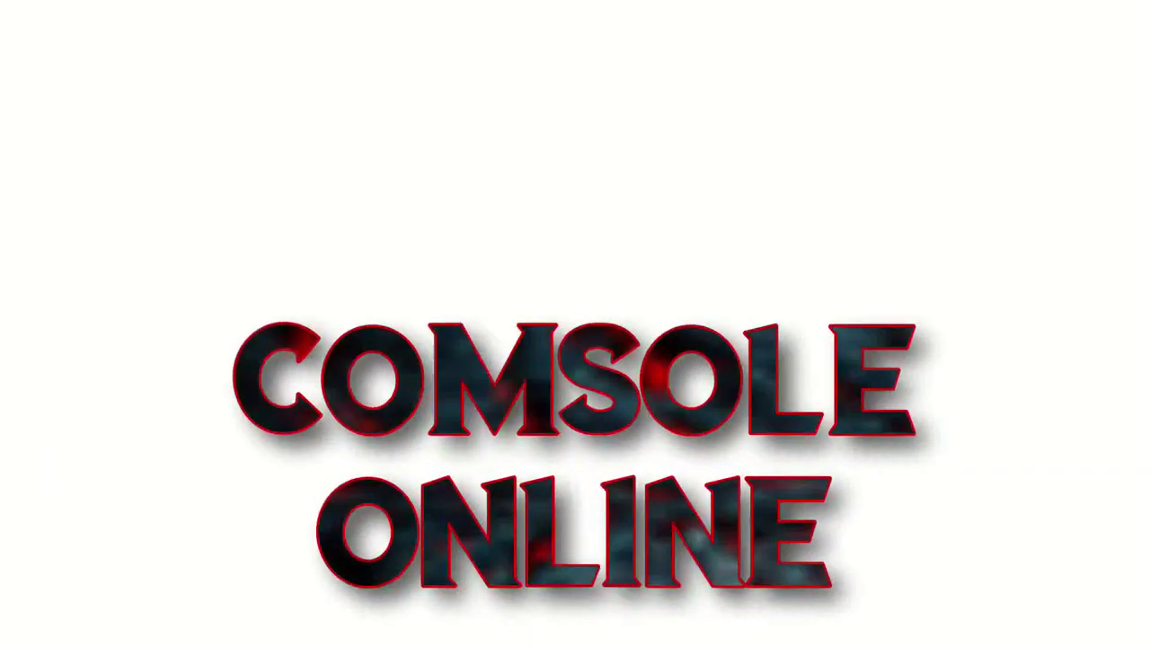